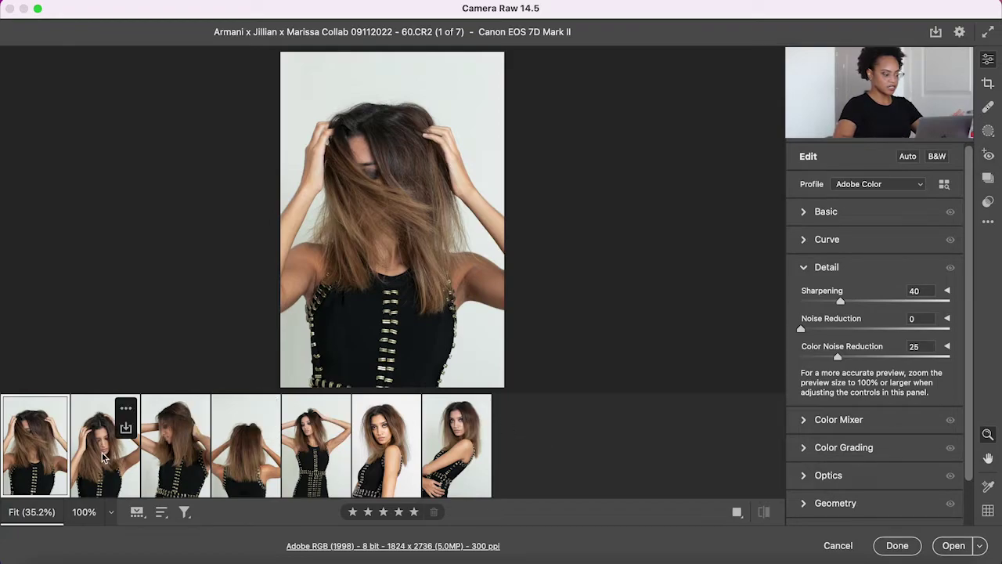
Step: Browse through all seven portrait photos to review the set, and return to the first one
{"action": "key", "text": "Right"}
{"action": "key", "text": "Right"}
{"action": "key", "text": "Right"}
{"action": "key", "text": "Right"}
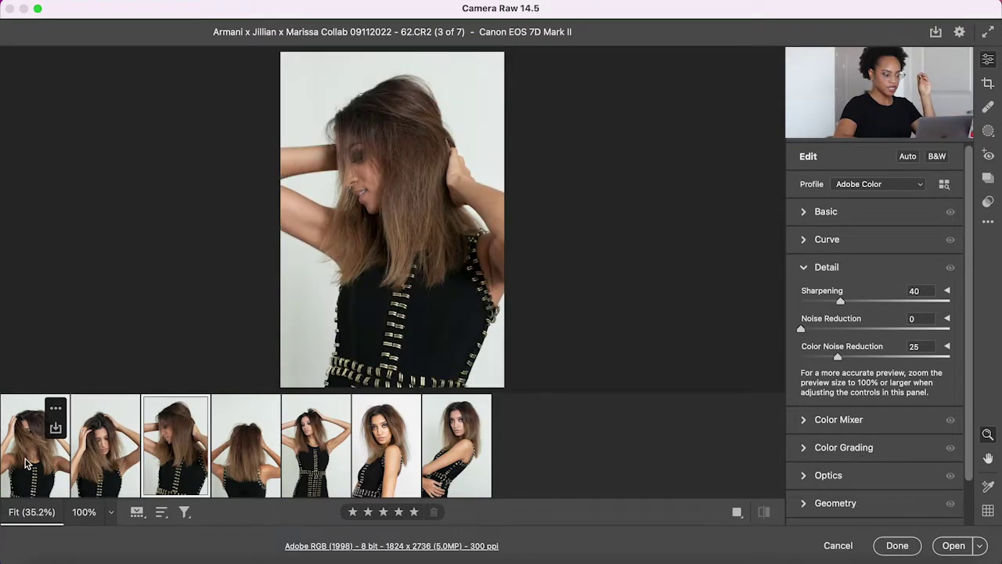
{"action": "key", "text": "Right"}
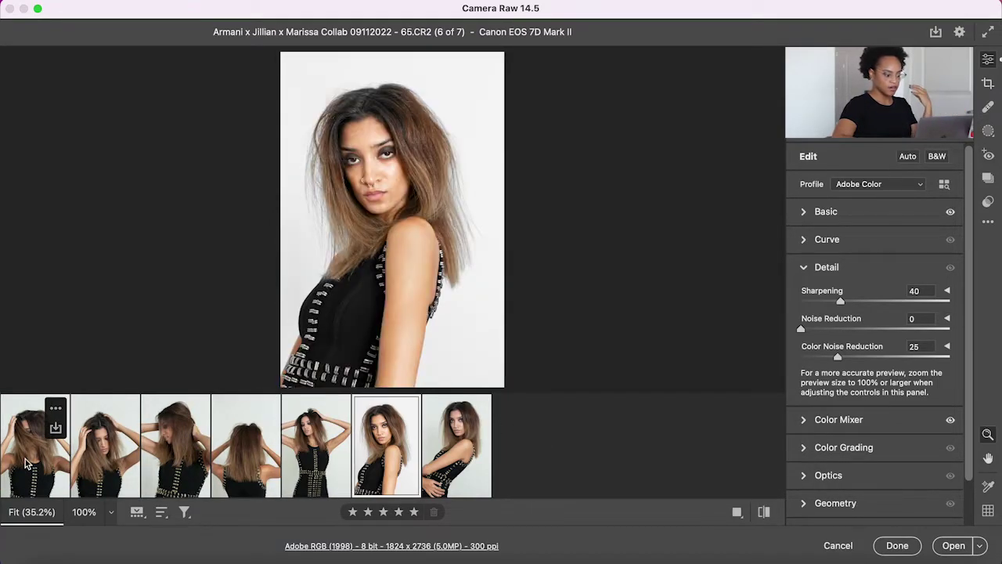
{"action": "key", "text": "Right"}
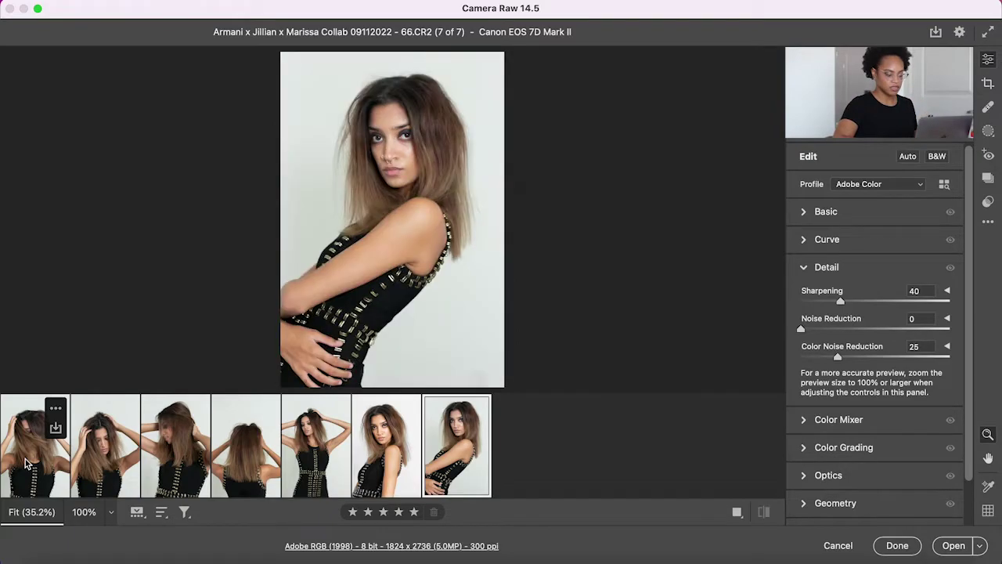
{"action": "key", "text": "Left"}
{"action": "key", "text": "Left"}
{"action": "key", "text": "Left"}
{"action": "key", "text": "Left"}
{"action": "key", "text": "Left"}
{"action": "key", "text": "Left"}
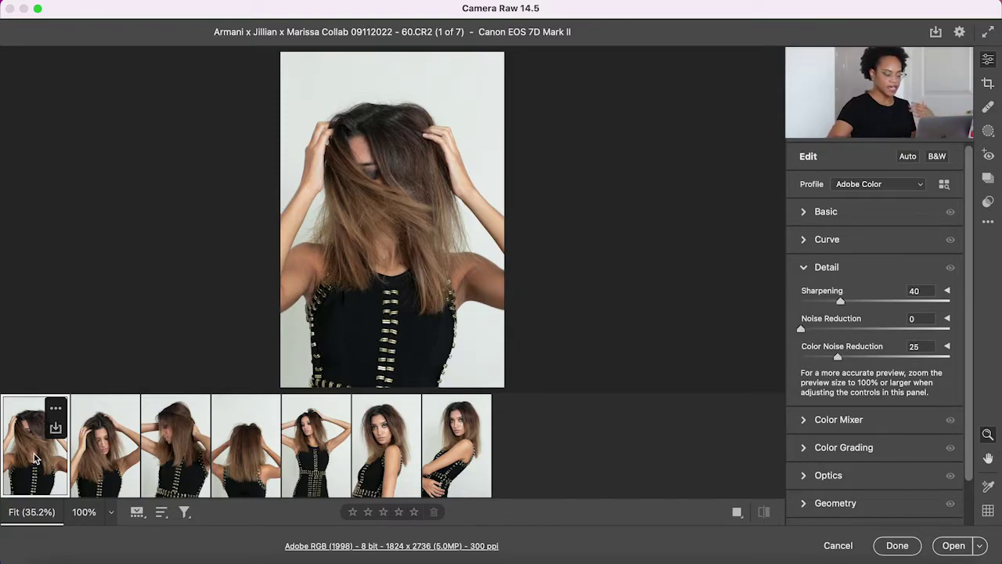
Step: Page through the photos again and compare the sixth and seventh shots with each other
{"action": "key", "text": "Right"}
{"action": "key", "text": "Right"}
{"action": "key", "text": "Right"}
{"action": "key", "text": "Right"}
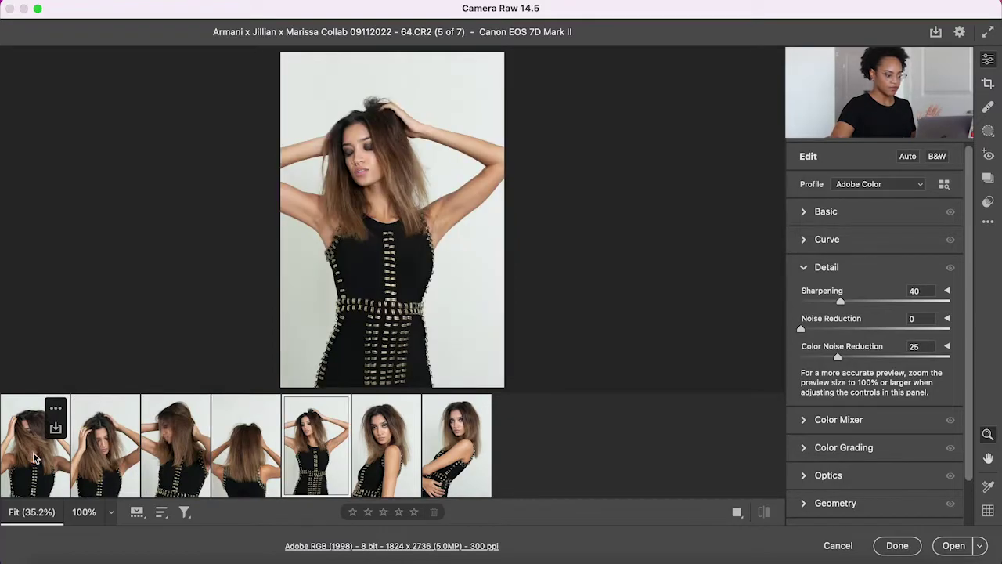
{"action": "key", "text": "Right"}
{"action": "key", "text": "Right"}
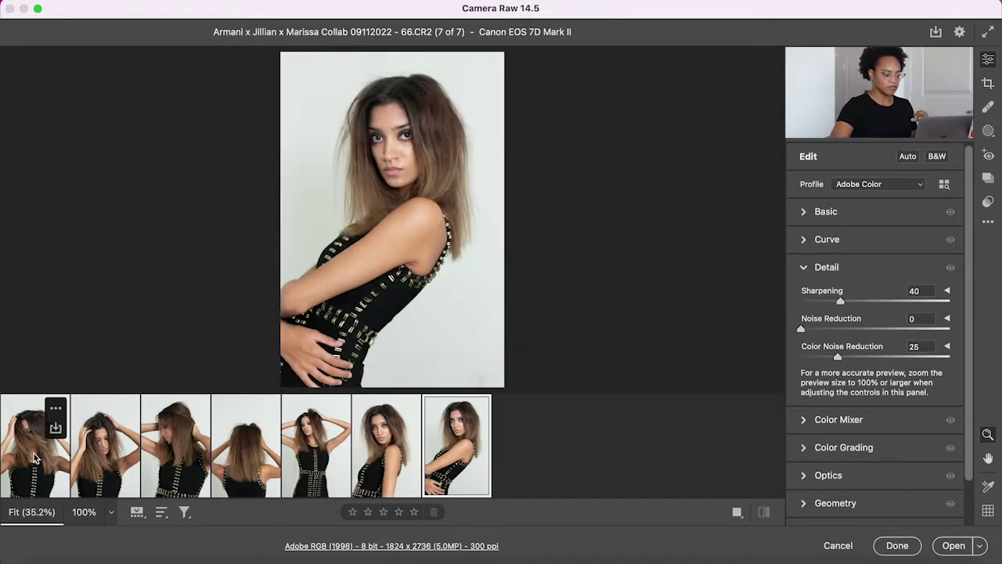
{"action": "key", "text": "Left"}
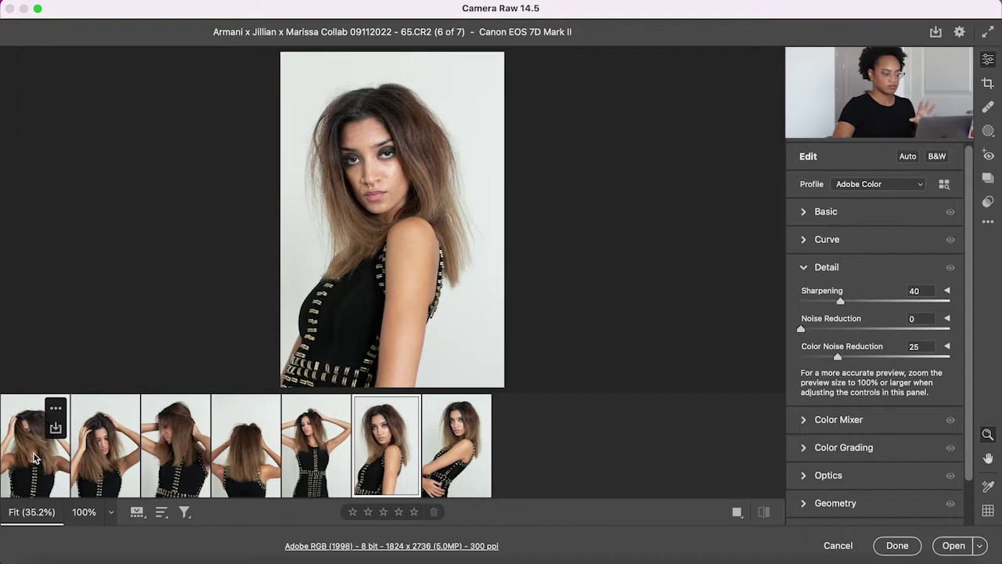
{"action": "key", "text": "Right"}
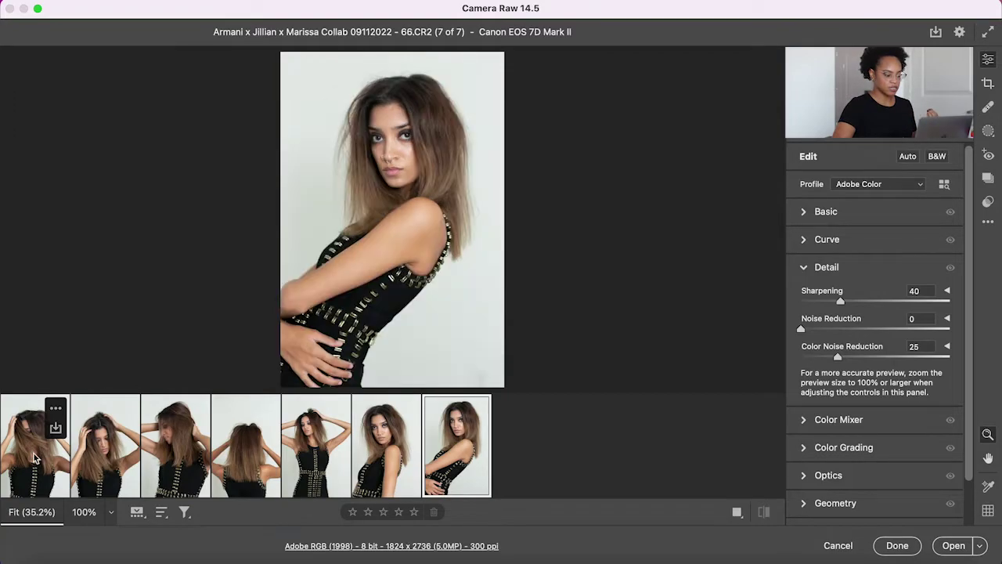
{"action": "key", "text": "Left"}
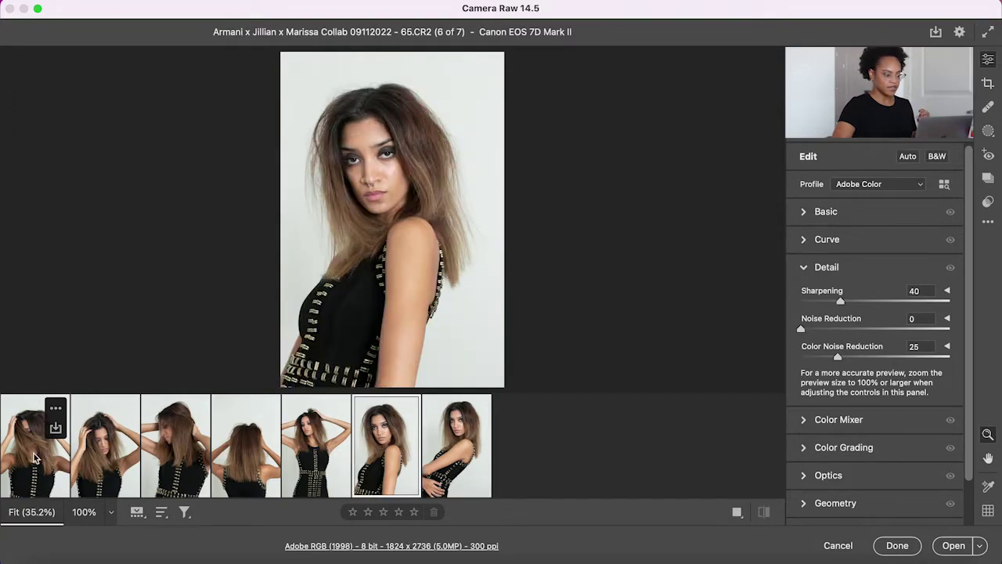
Step: Review the photos in reverse from the seventh back to the first, leaving the first one selected
{"action": "left_click", "coordinate": [448, 467]}
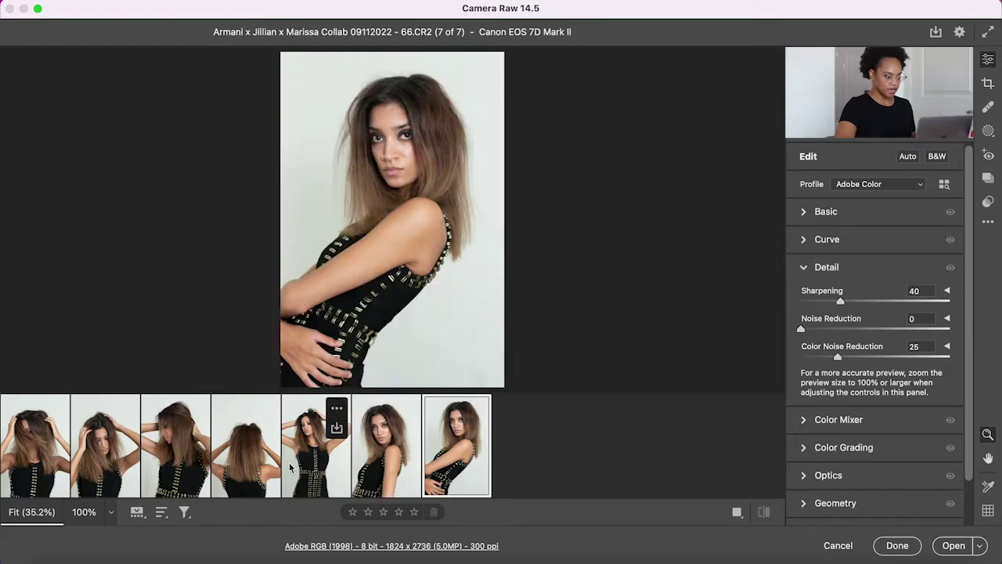
{"action": "left_click", "coordinate": [317, 462]}
{"action": "left_click", "coordinate": [247, 462]}
{"action": "left_click", "coordinate": [189, 464]}
{"action": "left_click", "coordinate": [102, 464]}
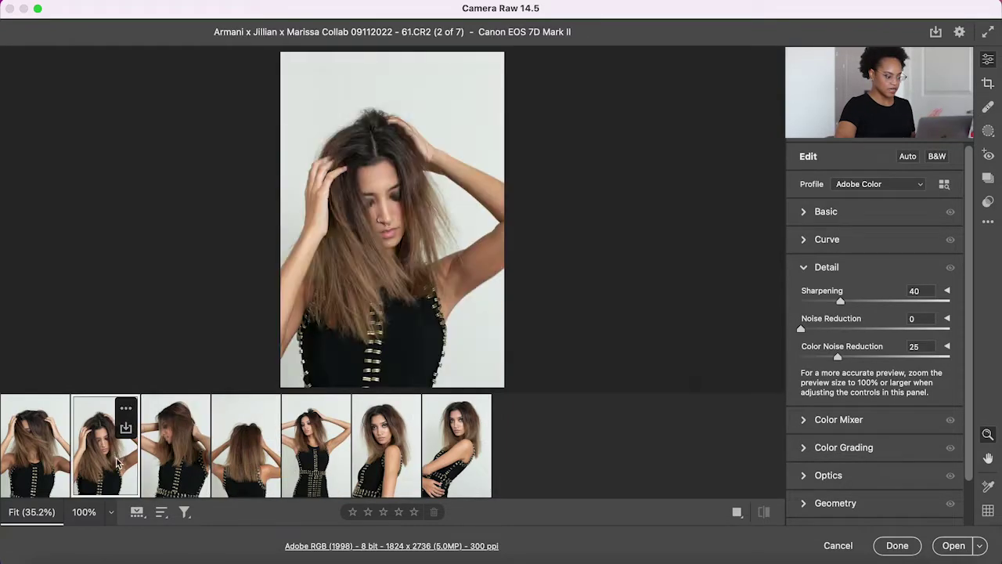
{"action": "left_click", "coordinate": [37, 458]}
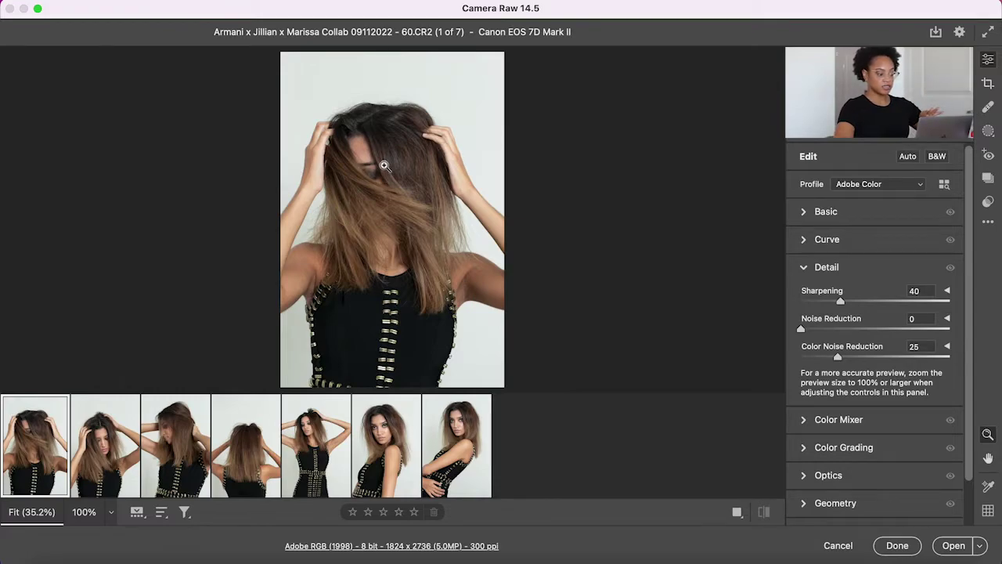
Step: Try a cooler white balance temperature of 4100 on the first photo, and reset it to the as-shot value
{"action": "left_click", "coordinate": [804, 268]}
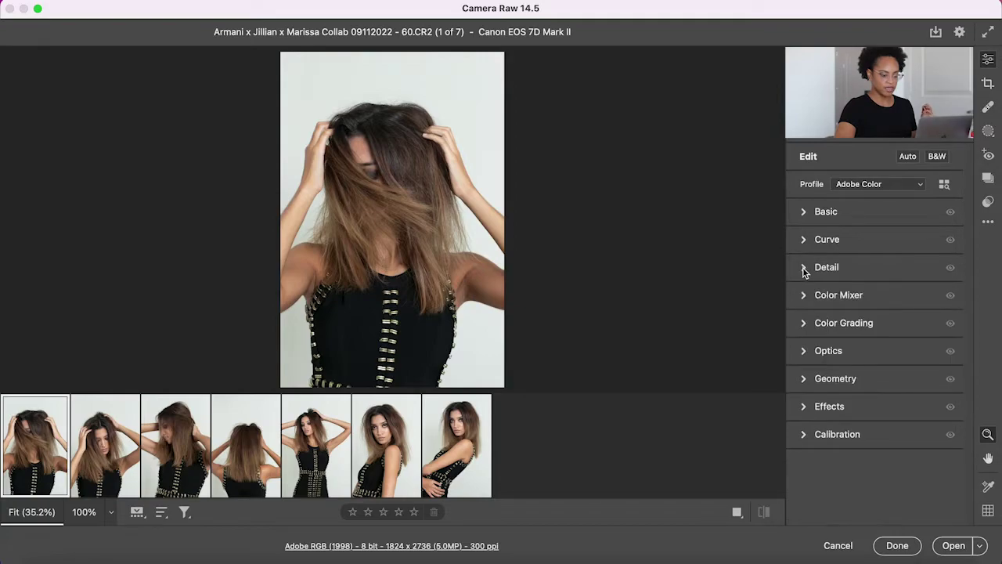
{"action": "left_click", "coordinate": [804, 211]}
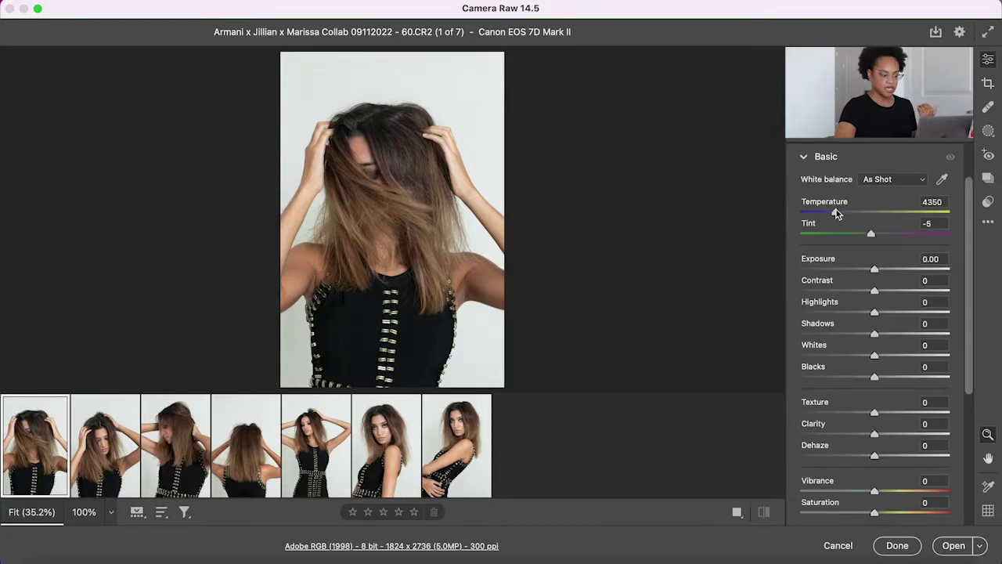
{"action": "left_click_drag", "start_coordinate": [836, 214], "coordinate": [832, 213]}
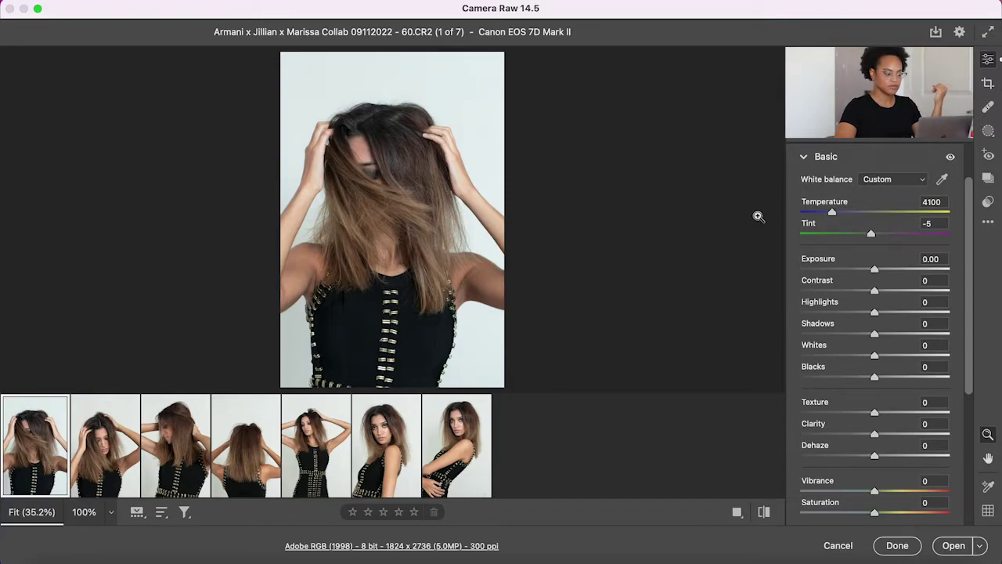
{"action": "double_click", "coordinate": [836, 211]}
{"action": "left_click", "coordinate": [840, 210]}
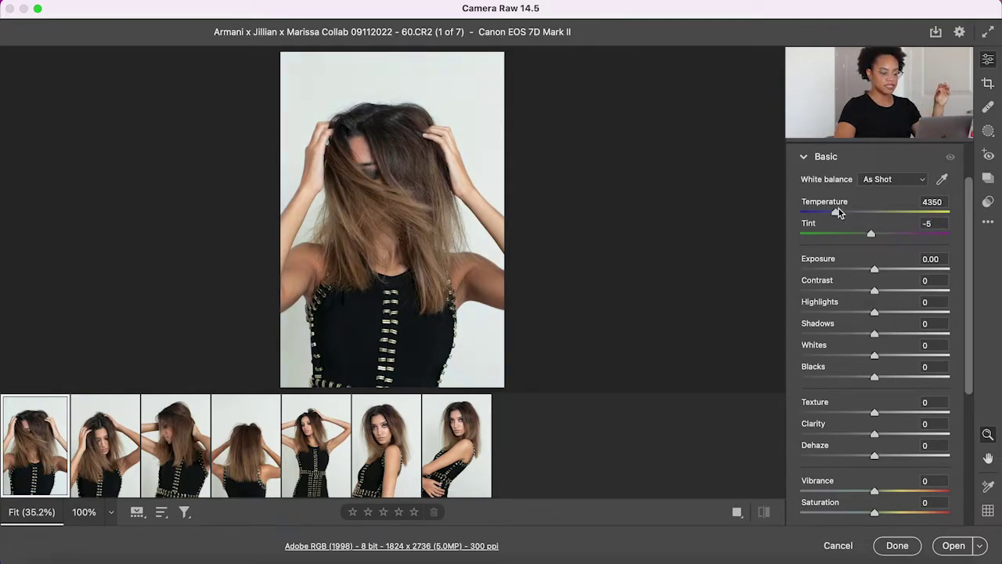
Step: Desaturate the background's color cast by setting the Color Mixer saturation of Blues, Aquas and Greens to -100
{"action": "scroll", "coordinate": [798, 225], "scroll_direction": "down", "scroll_amount": 6}
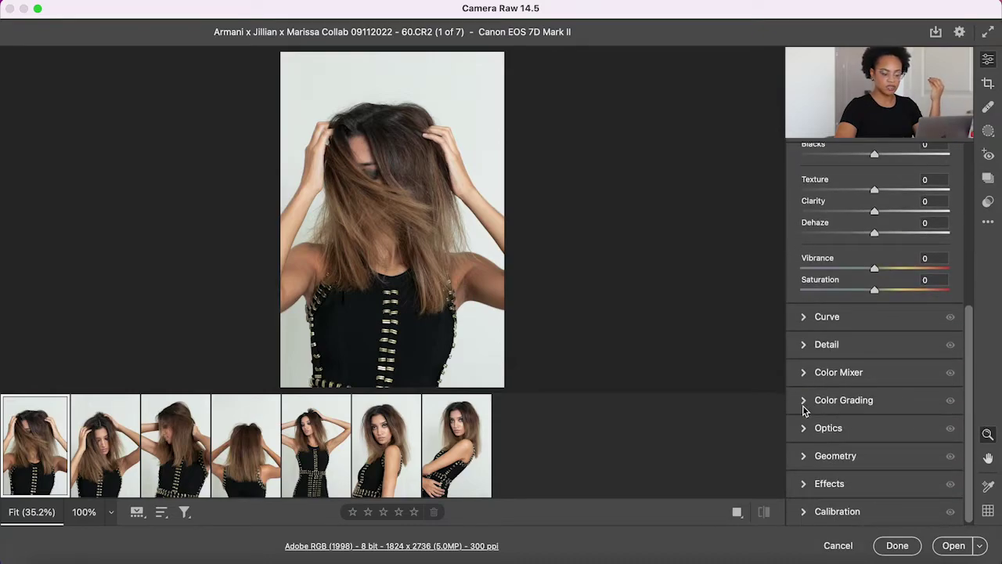
{"action": "left_click", "coordinate": [810, 405]}
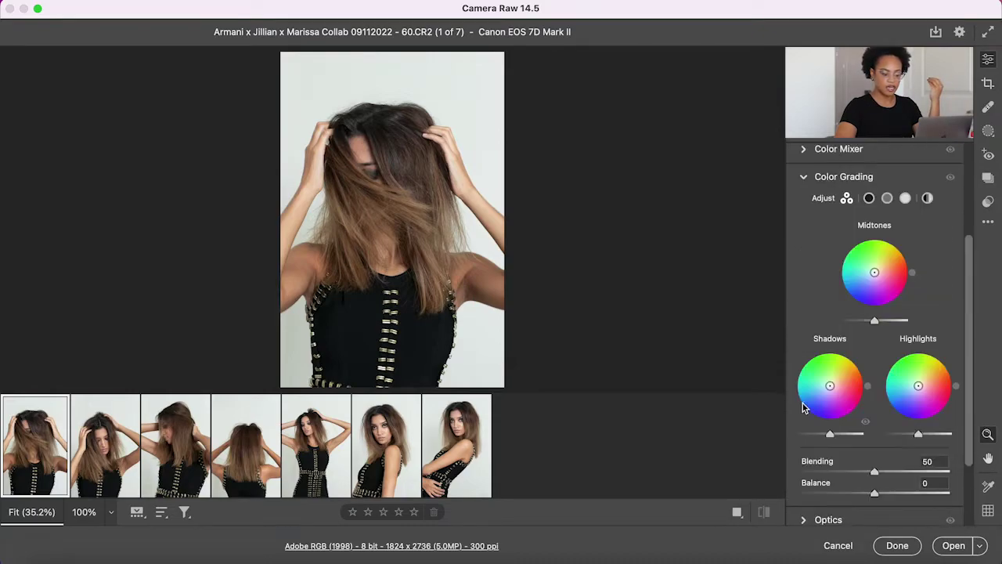
{"action": "left_click", "coordinate": [802, 176]}
{"action": "left_click", "coordinate": [802, 290]}
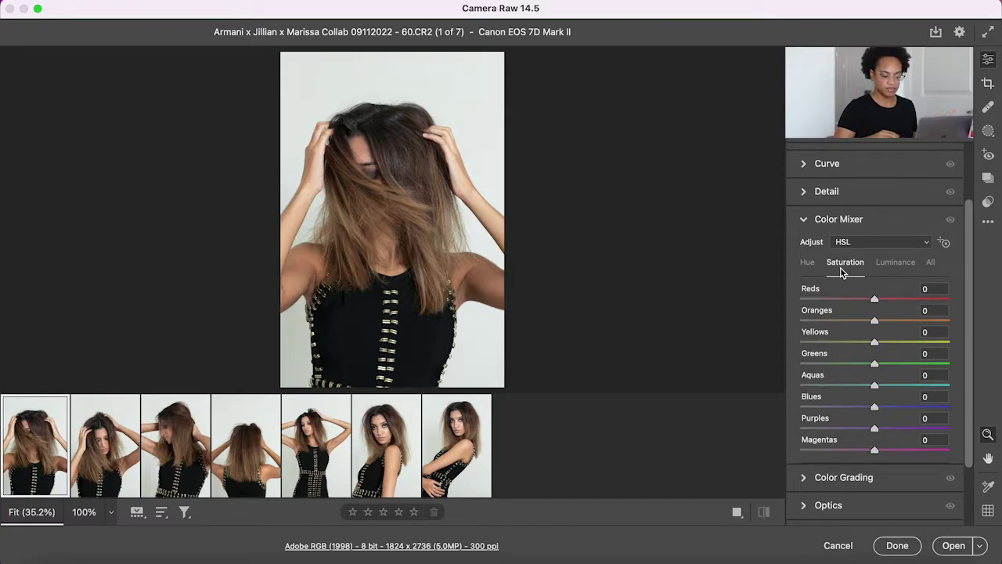
{"action": "left_click", "coordinate": [846, 408]}
{"action": "left_click_drag", "start_coordinate": [846, 408], "coordinate": [756, 413]}
{"action": "left_click_drag", "start_coordinate": [839, 387], "coordinate": [761, 384]}
{"action": "left_click_drag", "start_coordinate": [855, 364], "coordinate": [708, 361]}
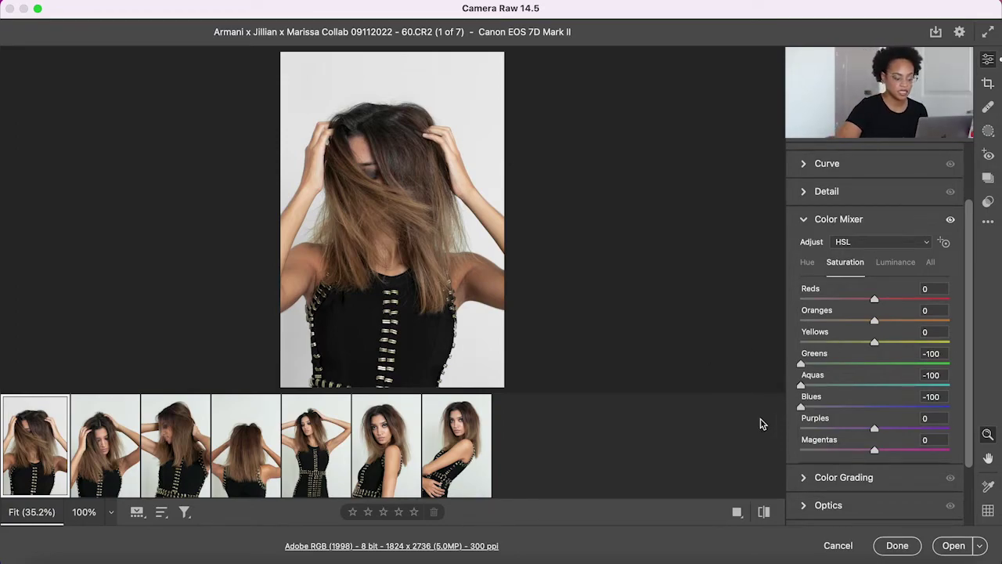
Step: Compare the desaturated photo with the original, both in the full view and at 100% around the hair
{"action": "left_click", "coordinate": [764, 511]}
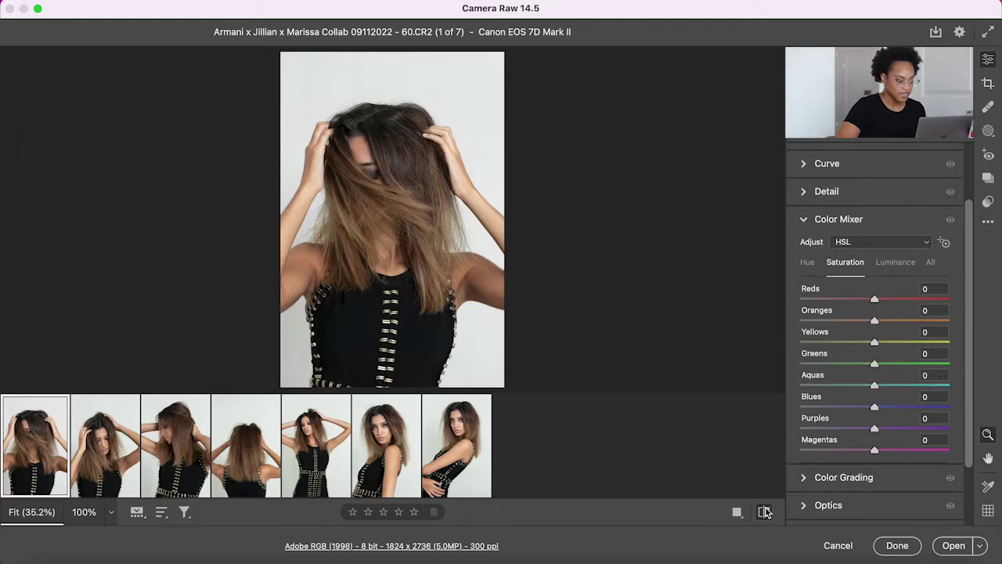
{"action": "left_click", "coordinate": [764, 511]}
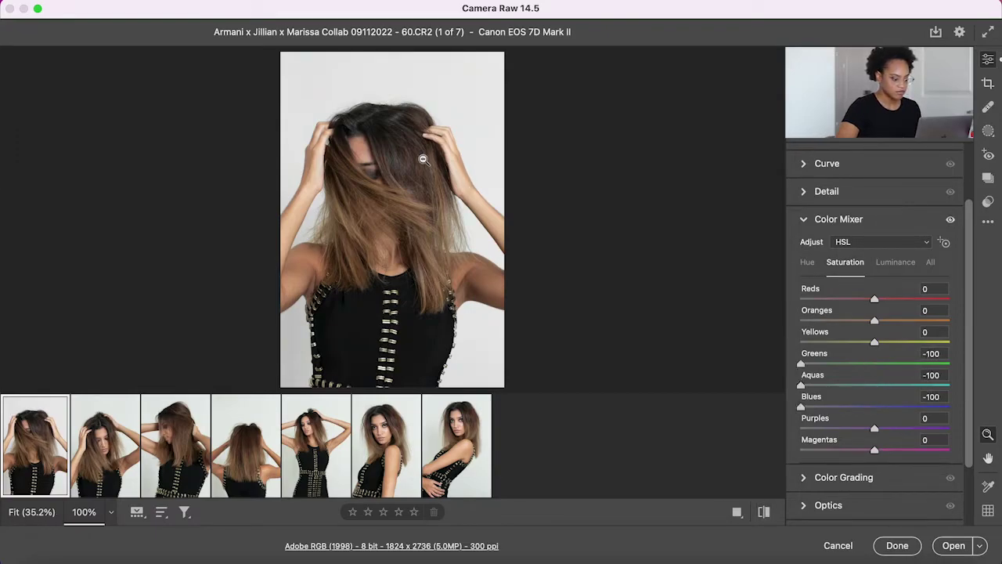
{"action": "left_click", "coordinate": [423, 159]}
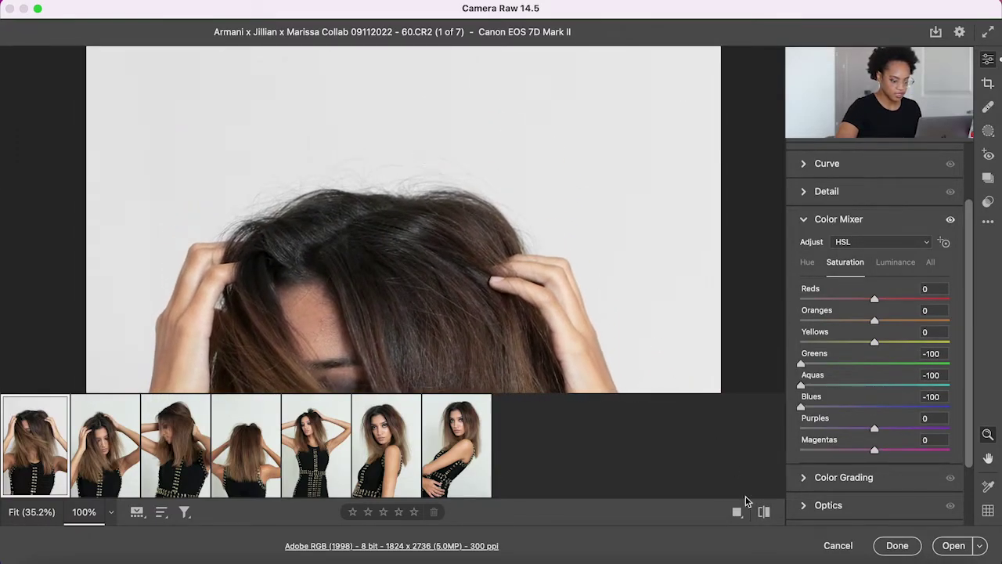
{"action": "left_click", "coordinate": [764, 512]}
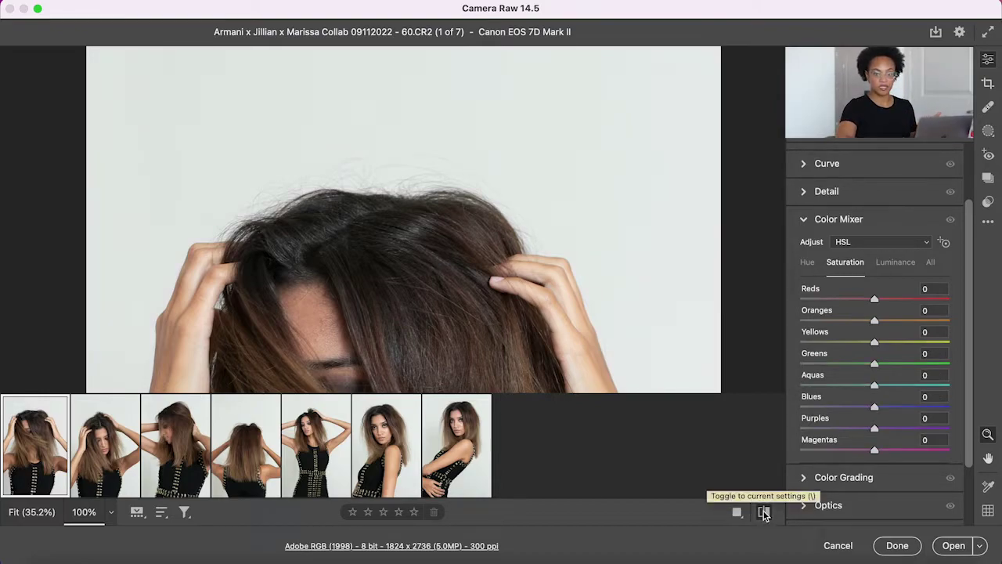
{"action": "left_click", "coordinate": [764, 511]}
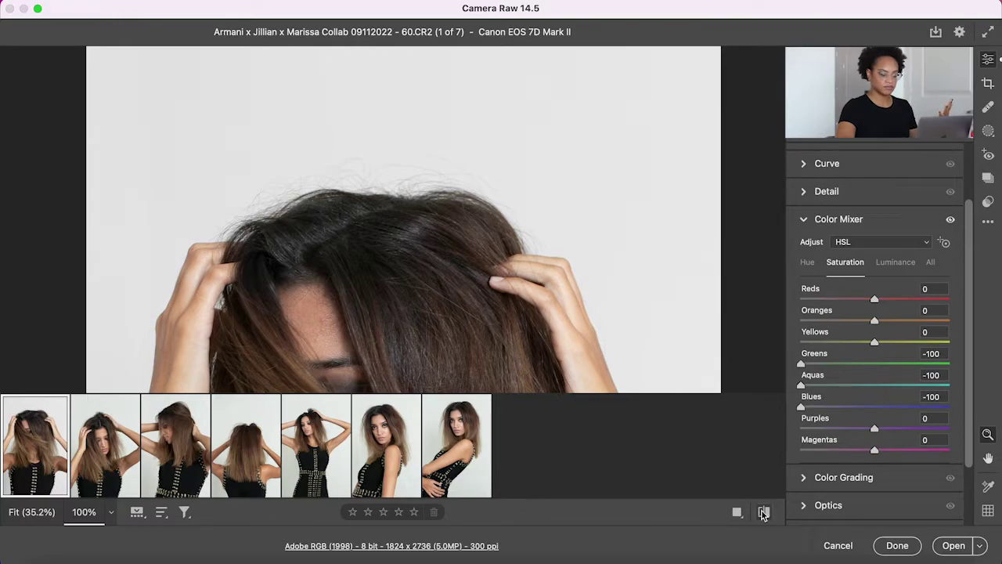
{"action": "left_click", "coordinate": [372, 339]}
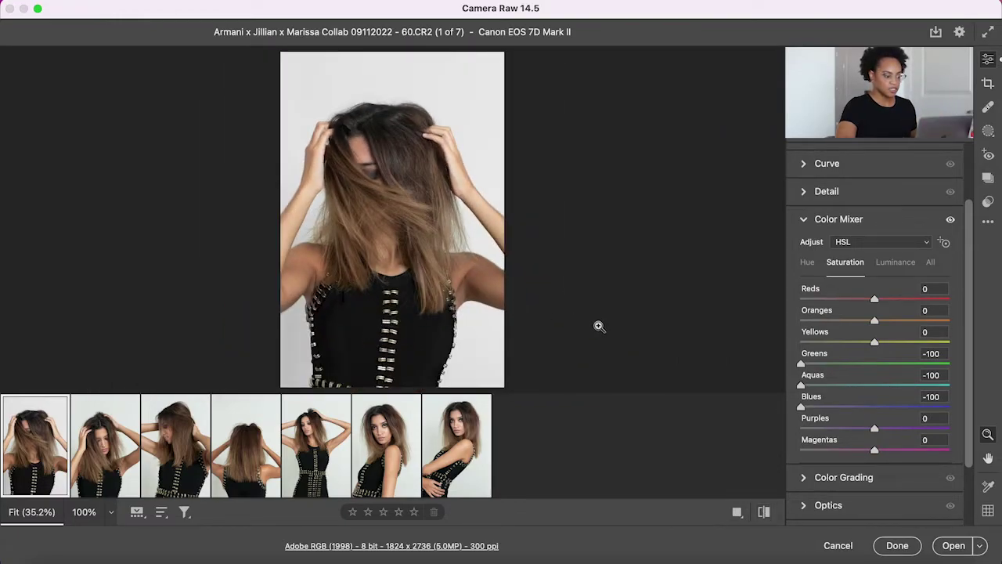
Step: Try a white balance tint of -8, inspect the hair and background at 100%, and undo the tint change
{"action": "scroll", "coordinate": [874, 305], "scroll_direction": "up", "scroll_amount": 3}
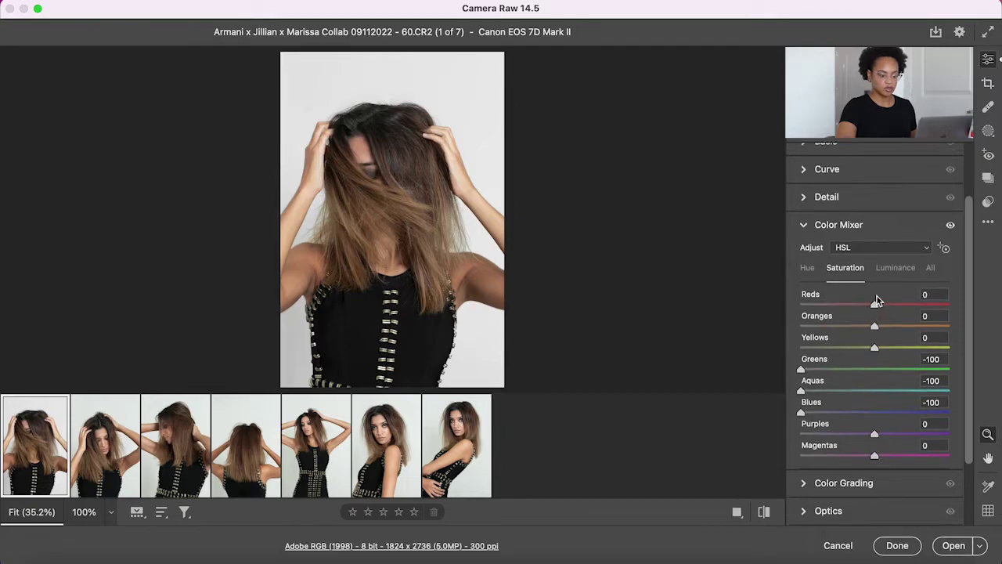
{"action": "left_click", "coordinate": [810, 220]}
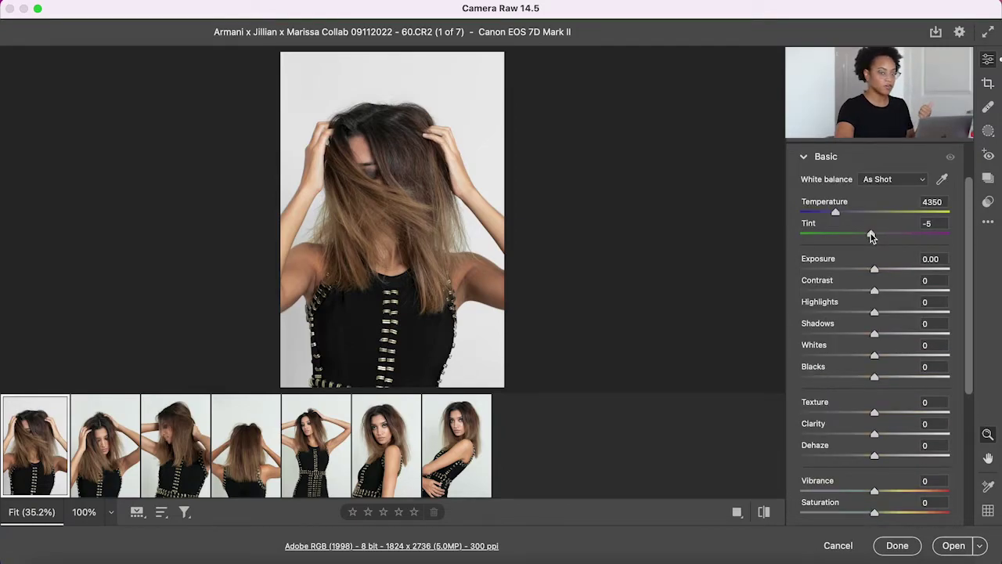
{"action": "left_click_drag", "start_coordinate": [871, 236], "coordinate": [868, 237]}
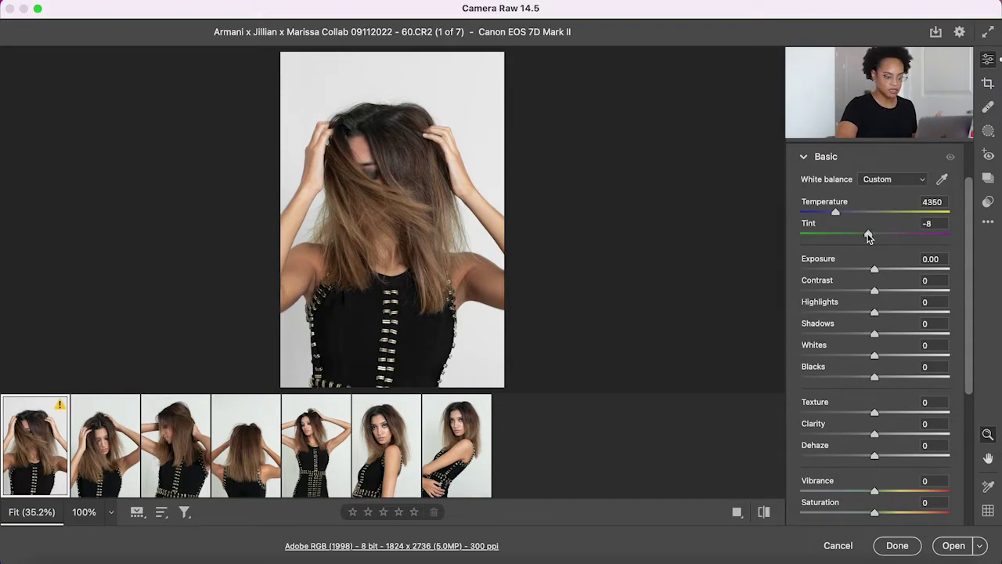
{"action": "left_click", "coordinate": [469, 110]}
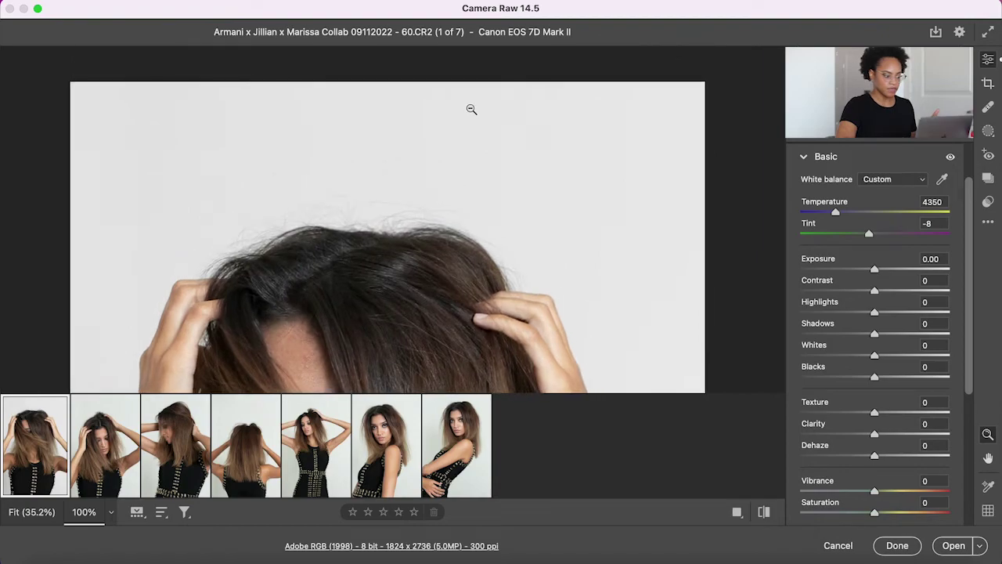
{"action": "key", "text": "super+z"}
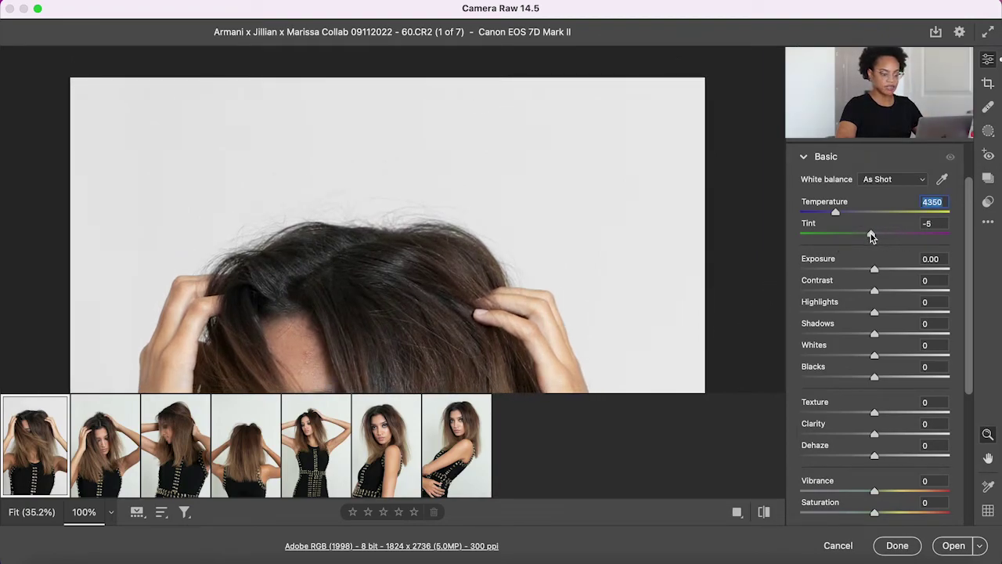
Step: Set the white balance tint to -9 and compare the photo with its original settings
{"action": "left_click_drag", "start_coordinate": [872, 237], "coordinate": [868, 236]}
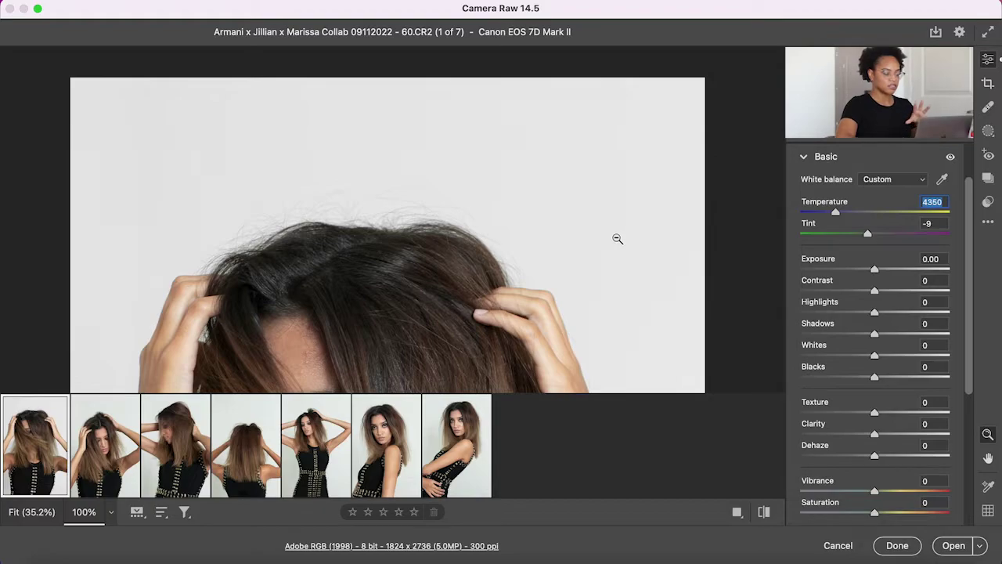
{"action": "left_click", "coordinate": [763, 511]}
{"action": "left_click", "coordinate": [763, 511]}
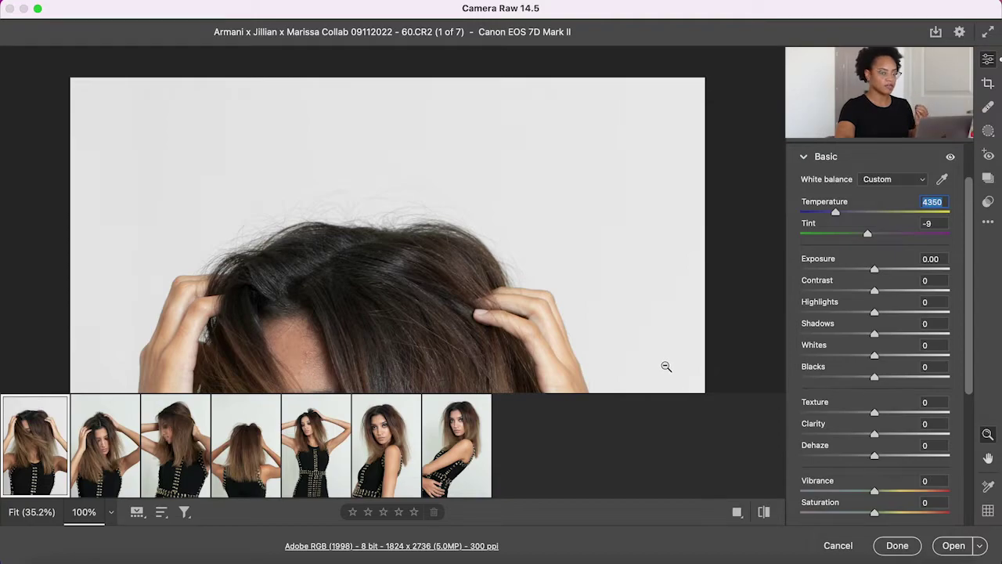
{"action": "left_click", "coordinate": [666, 365]}
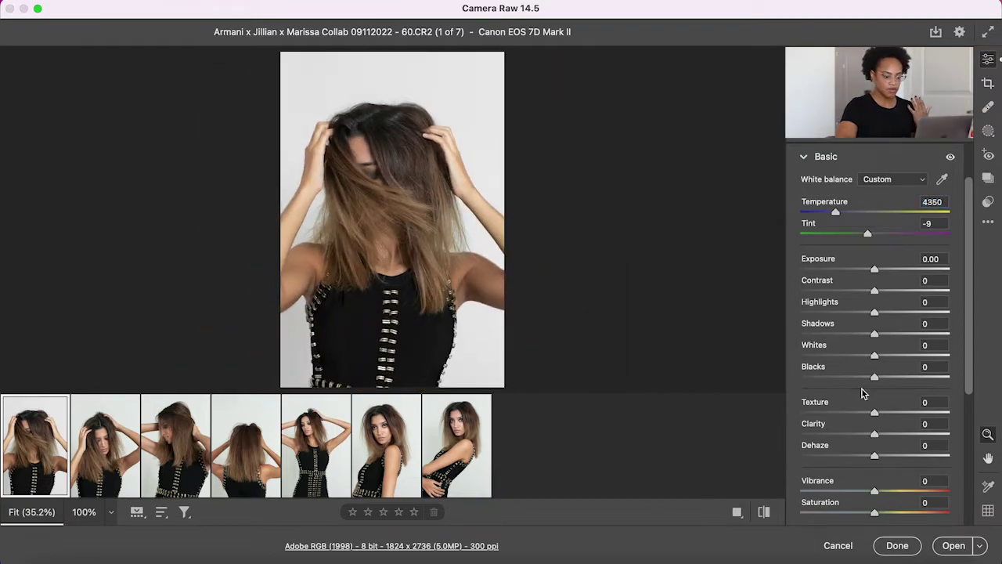
Step: Try extreme Reds saturation values in the Color Mixer, including +100, and reset Reds to 0
{"action": "scroll", "coordinate": [862, 390], "scroll_direction": "down", "scroll_amount": 5}
{"action": "left_click", "coordinate": [804, 376]}
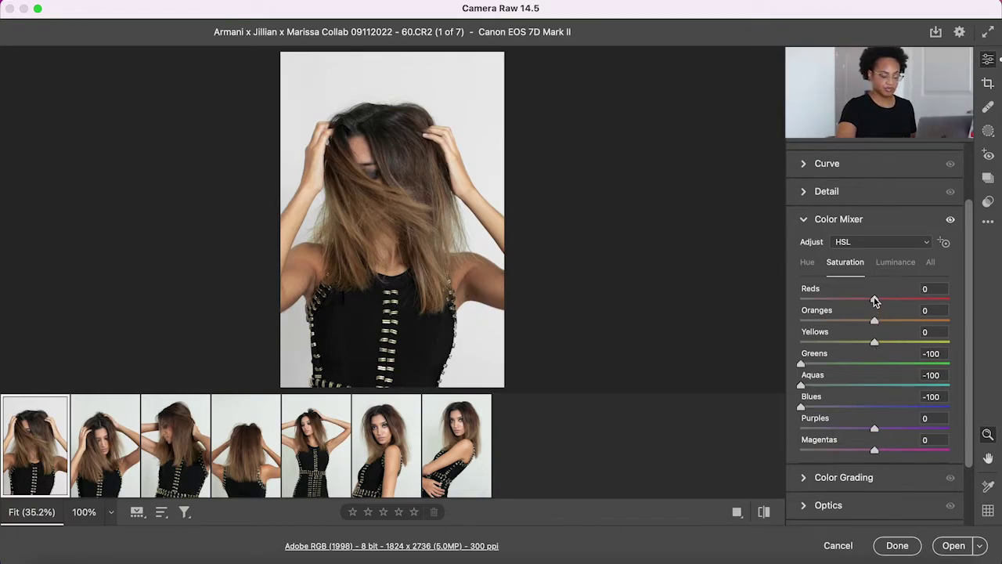
{"action": "left_click_drag", "start_coordinate": [874, 301], "coordinate": [722, 290]}
{"action": "left_click", "coordinate": [944, 288]}
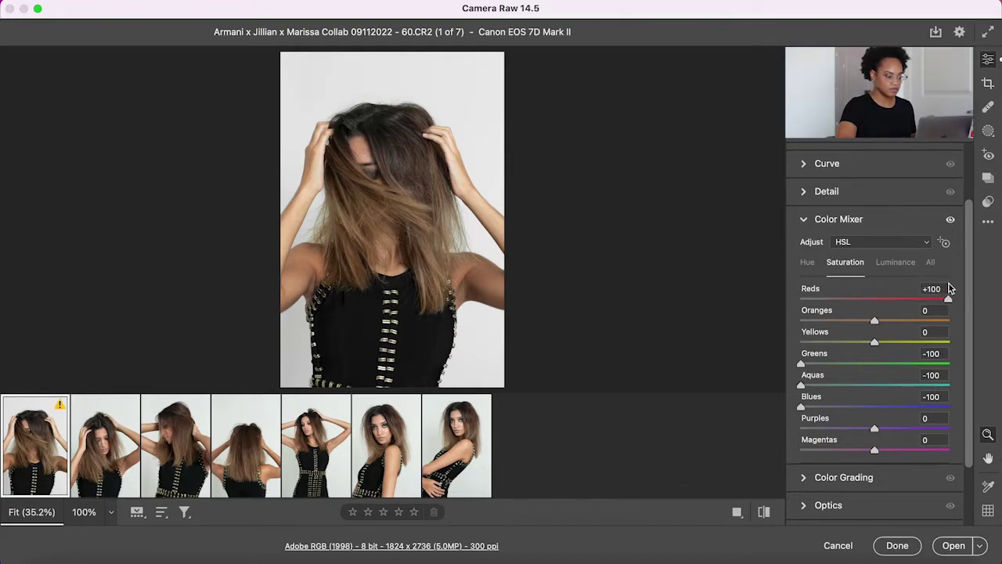
{"action": "type", "text": "0"}
{"action": "key", "text": "Return"}
Step: Set the Color Mixer saturation of Oranges to +20 and Yellows to -40, and compare the photo with its original settings
{"action": "mouse_move", "coordinate": [875, 321]}
{"action": "left_mouse_down"}
{"action": "mouse_move", "coordinate": [916, 319]}
{"action": "mouse_move", "coordinate": [890, 321]}
{"action": "left_mouse_up"}
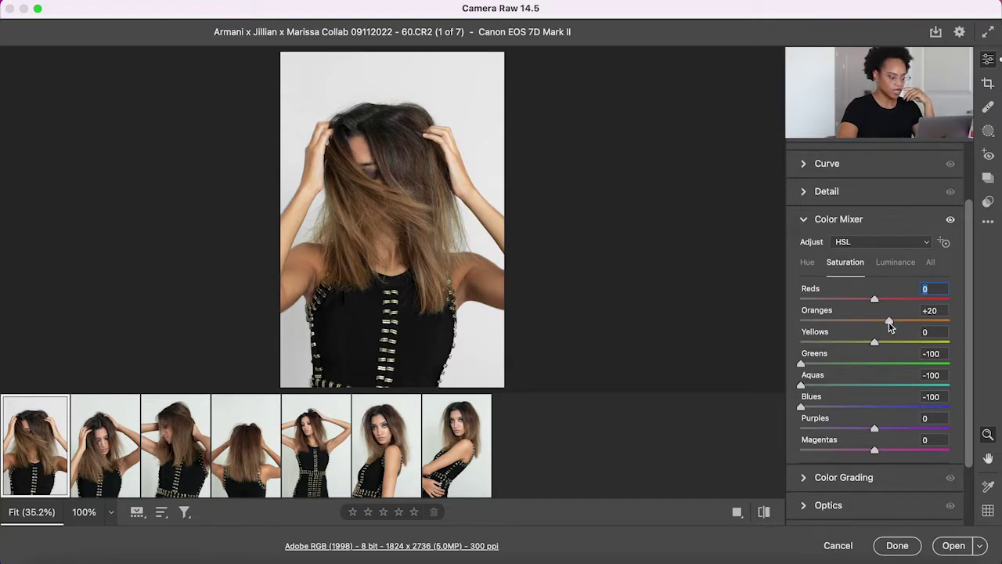
{"action": "left_click_drag", "start_coordinate": [875, 345], "coordinate": [806, 345]}
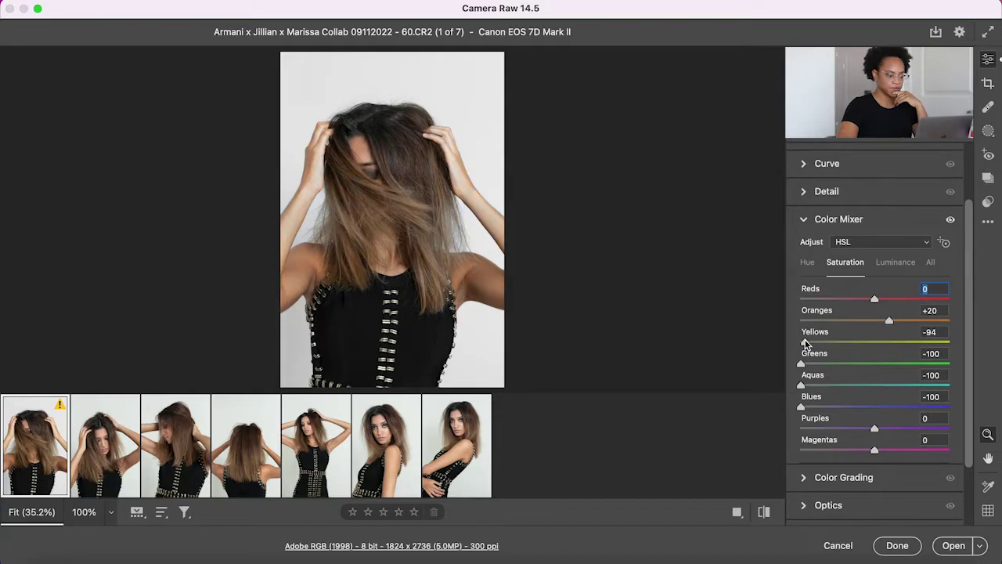
{"action": "left_click_drag", "start_coordinate": [806, 344], "coordinate": [846, 344]}
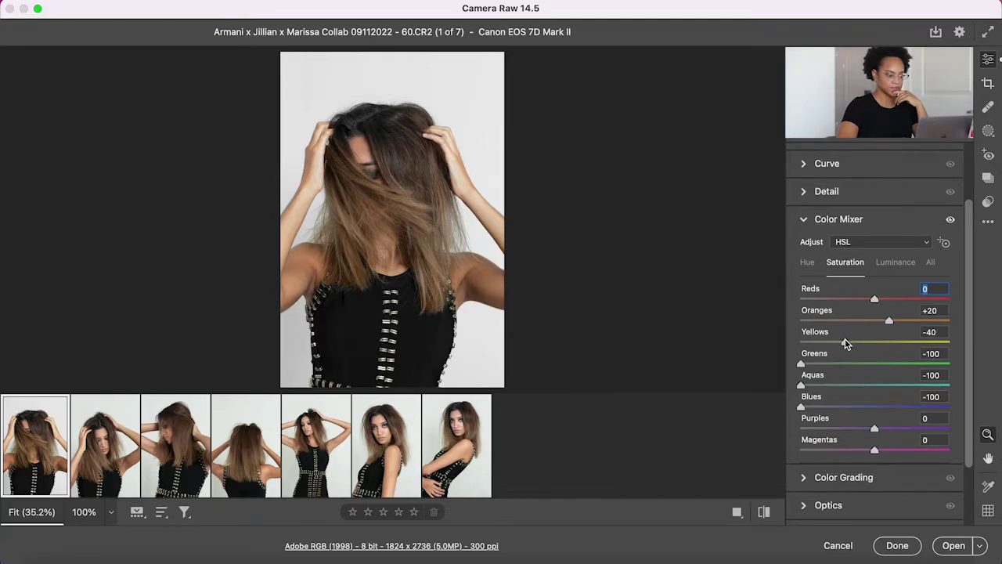
{"action": "left_click", "coordinate": [764, 512]}
{"action": "left_click", "coordinate": [765, 512]}
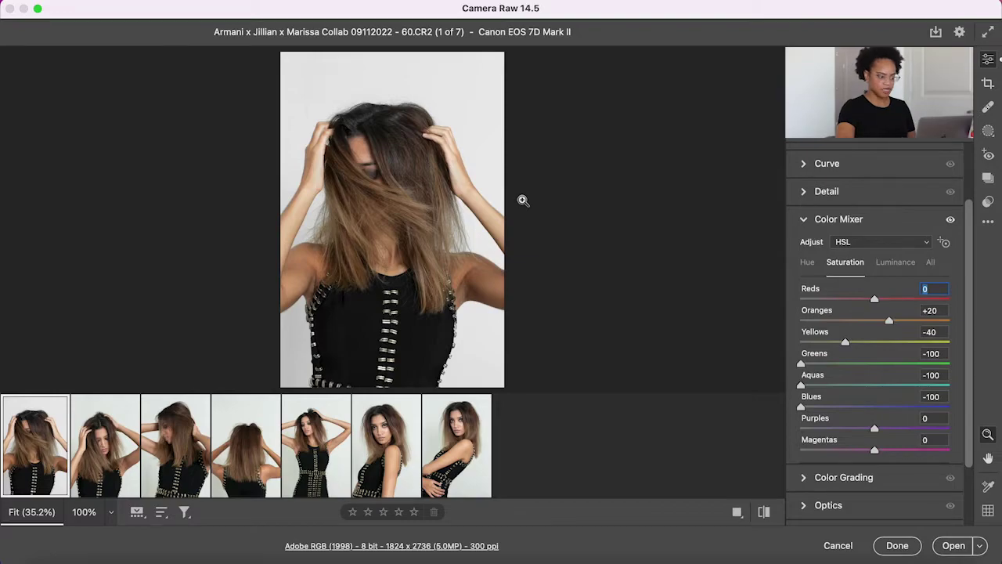
Step: Try a Magentas saturation of -100 and return it to 0
{"action": "left_click_drag", "start_coordinate": [856, 454], "coordinate": [669, 454]}
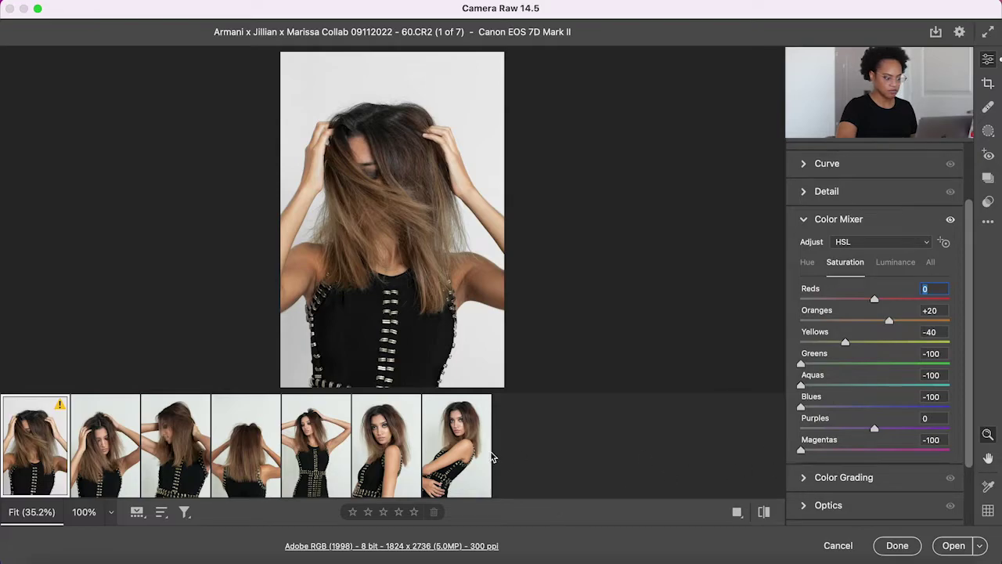
{"action": "left_click_drag", "start_coordinate": [800, 450], "coordinate": [877, 474]}
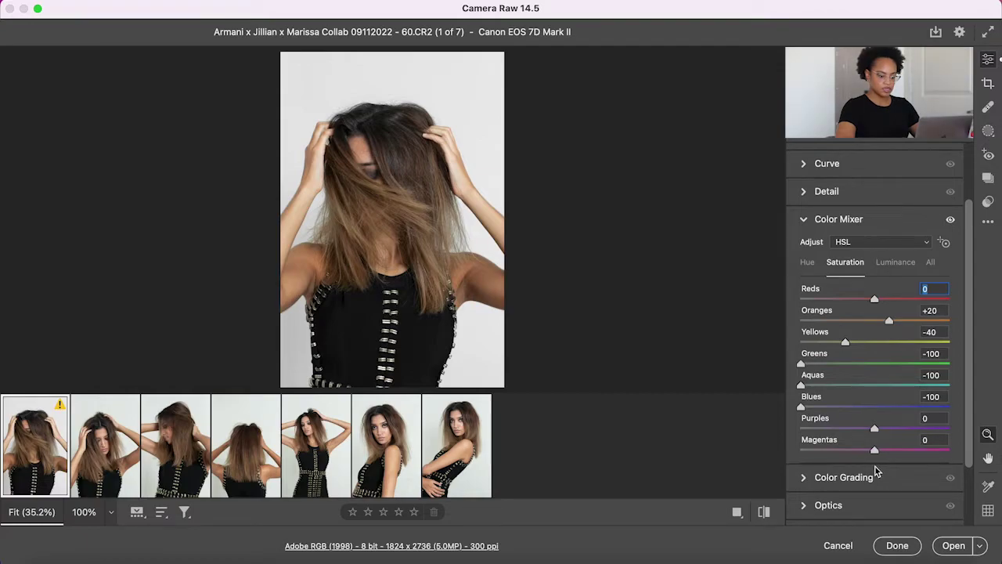
Step: Try shifting the hue of Oranges, Reds and Yellows and the luminance of Oranges, resetting each value to 0
{"action": "left_click", "coordinate": [808, 266]}
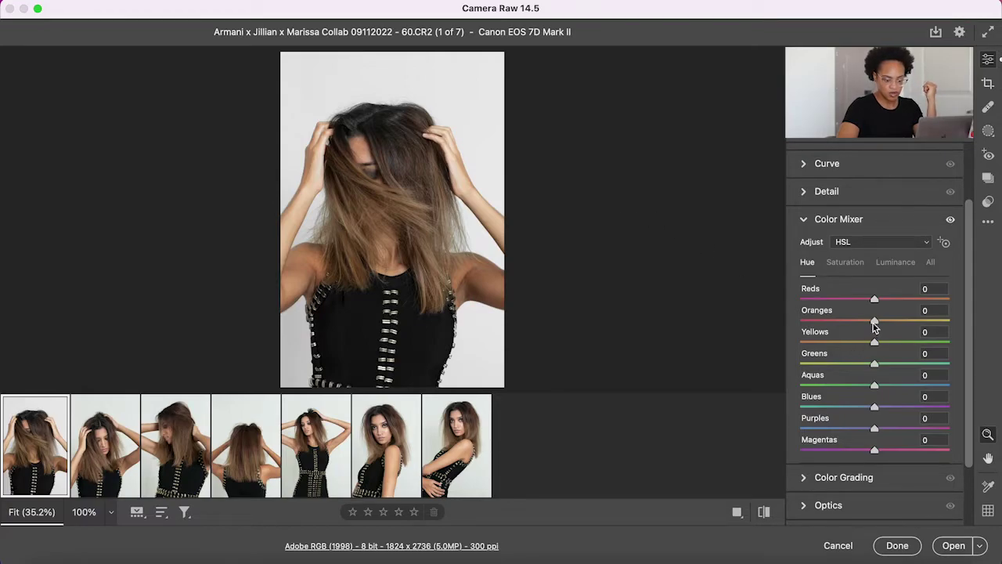
{"action": "left_click_drag", "start_coordinate": [874, 324], "coordinate": [815, 319]}
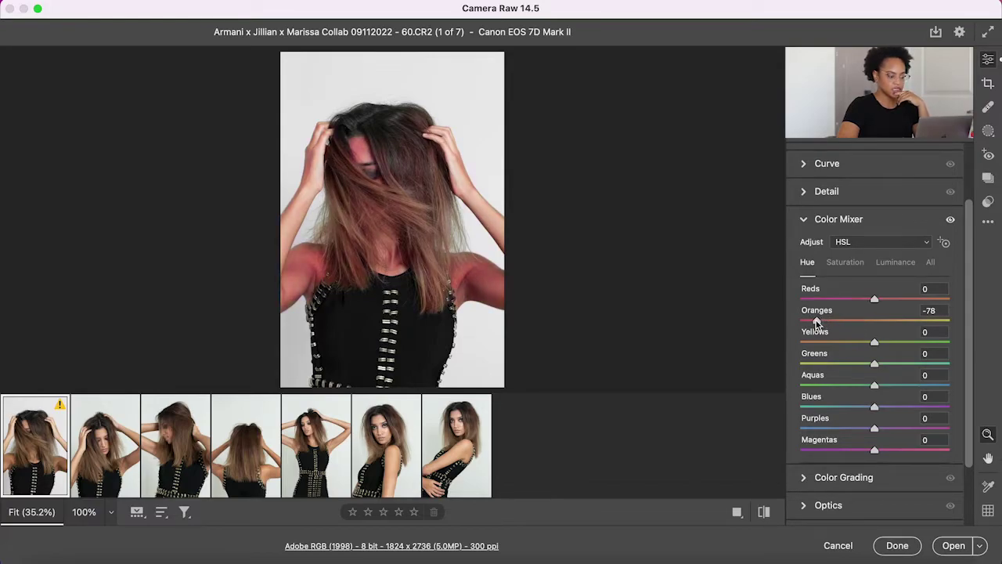
{"action": "left_click_drag", "start_coordinate": [815, 319], "coordinate": [875, 334]}
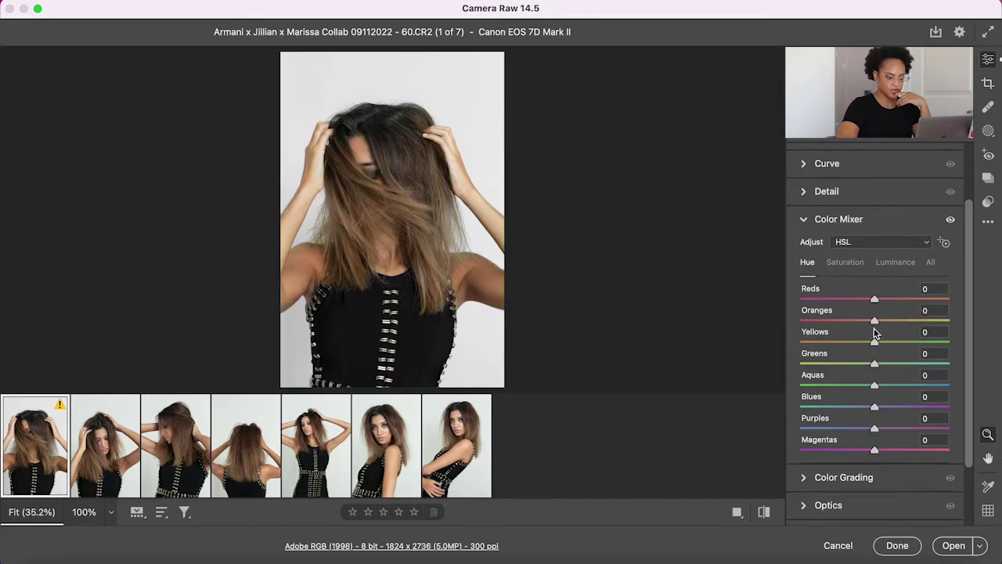
{"action": "left_click_drag", "start_coordinate": [842, 298], "coordinate": [874, 298]}
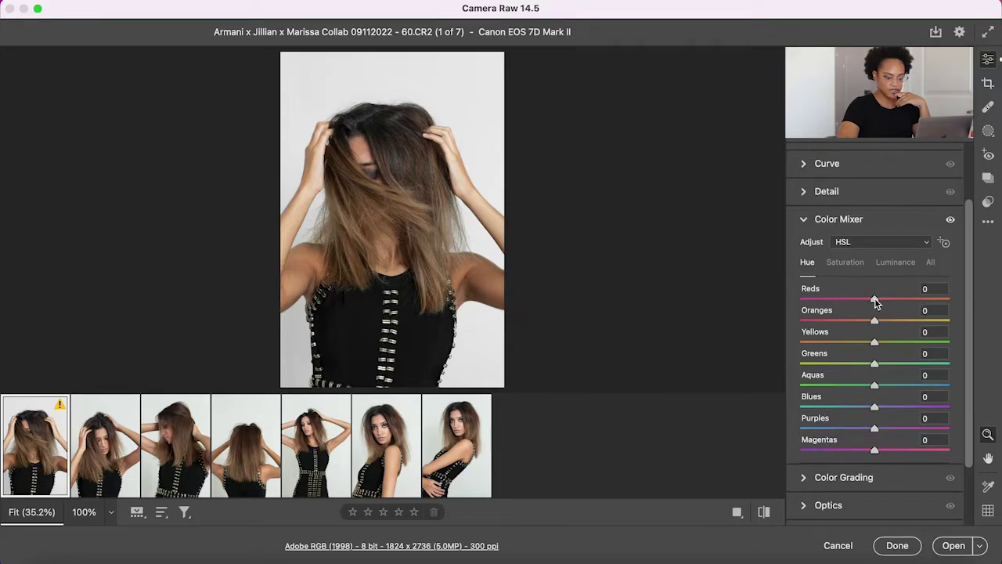
{"action": "left_click_drag", "start_coordinate": [872, 342], "coordinate": [824, 352]}
{"action": "double_click", "coordinate": [824, 353]}
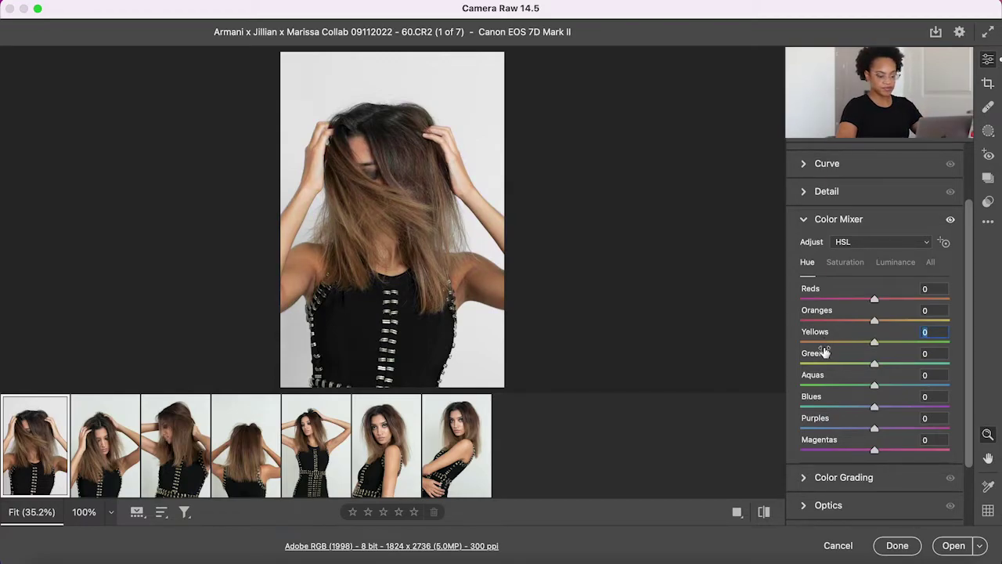
{"action": "left_click", "coordinate": [887, 263]}
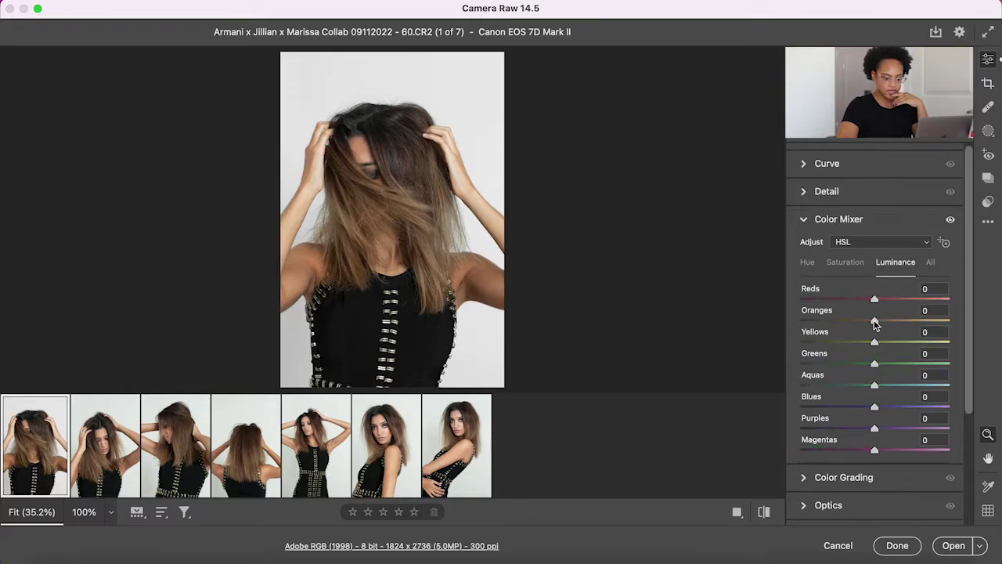
{"action": "mouse_move", "coordinate": [875, 324]}
{"action": "left_mouse_down"}
{"action": "mouse_move", "coordinate": [860, 324]}
{"action": "mouse_move", "coordinate": [951, 331]}
{"action": "mouse_move", "coordinate": [875, 333]}
{"action": "left_mouse_up"}
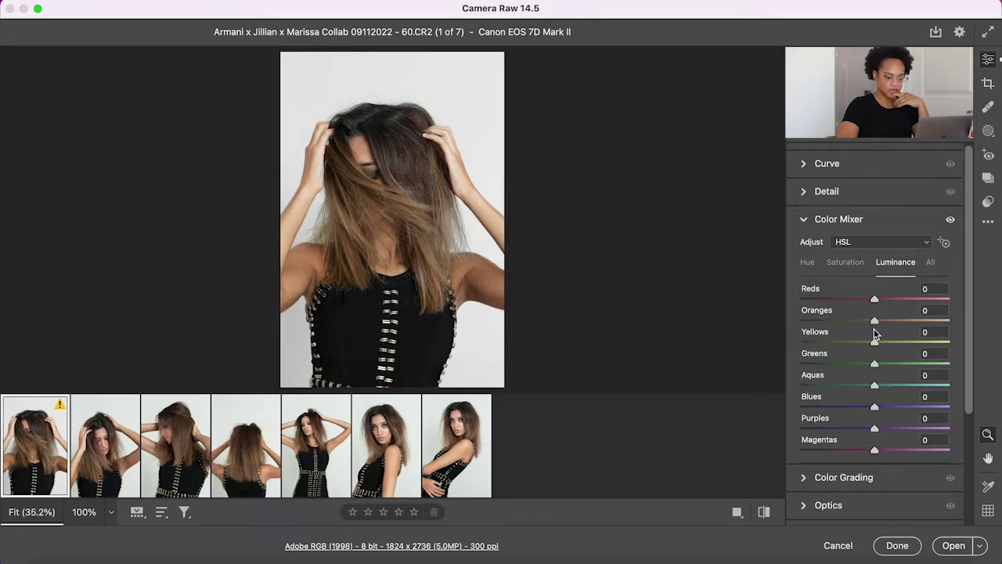
Step: Set the Color Mixer saturation of Oranges to +25 and compare the photo with its original settings
{"action": "left_click", "coordinate": [846, 262]}
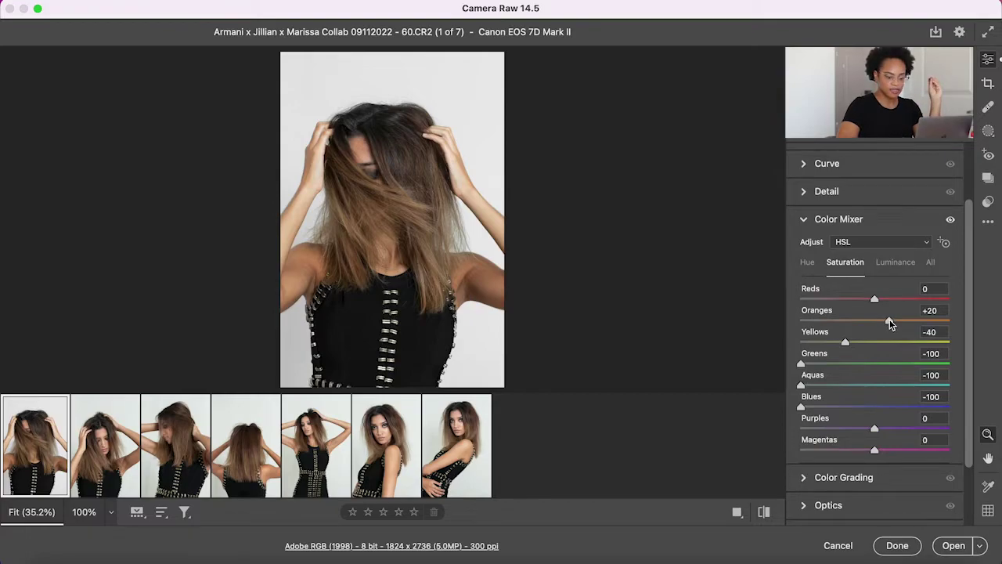
{"action": "mouse_move", "coordinate": [890, 322]}
{"action": "left_mouse_down"}
{"action": "mouse_move", "coordinate": [915, 322]}
{"action": "mouse_move", "coordinate": [897, 322]}
{"action": "left_mouse_up"}
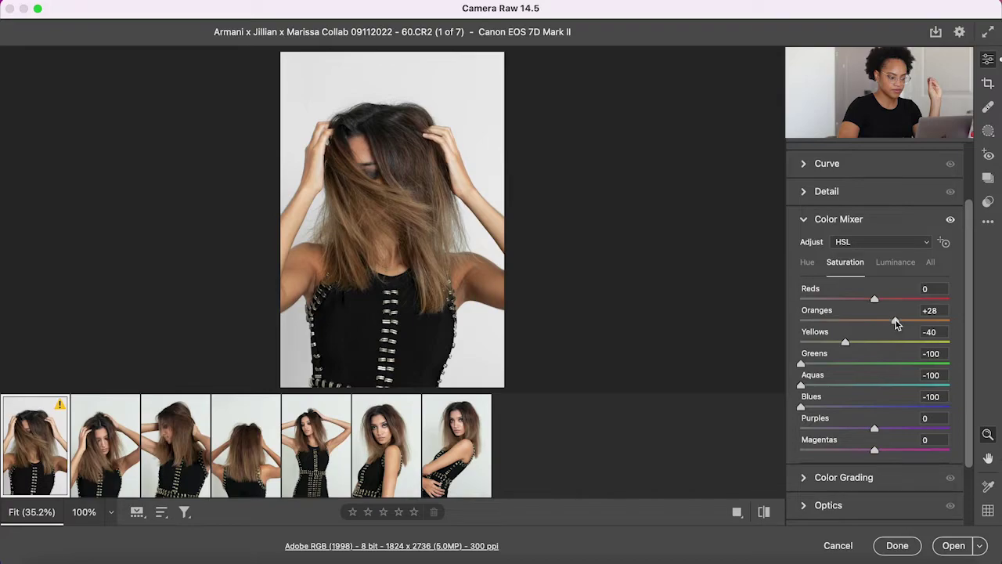
{"action": "left_click_drag", "start_coordinate": [898, 324], "coordinate": [893, 323]}
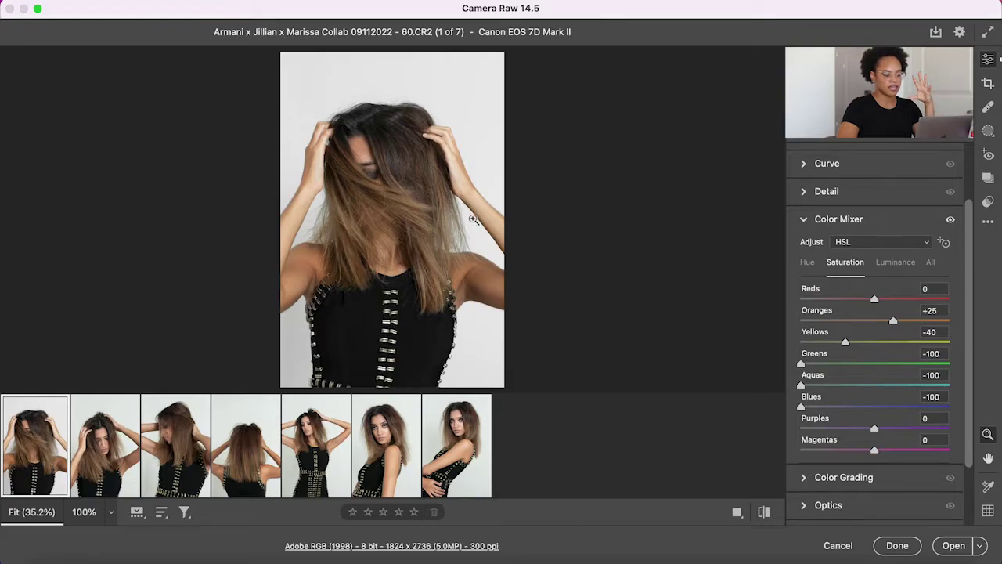
{"action": "left_click", "coordinate": [764, 513]}
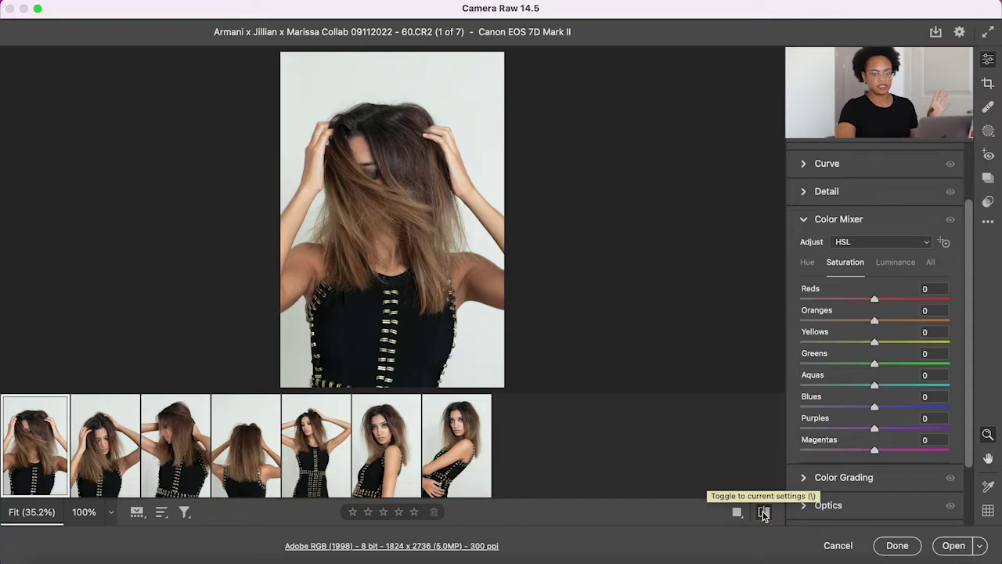
{"action": "left_click", "coordinate": [764, 513]}
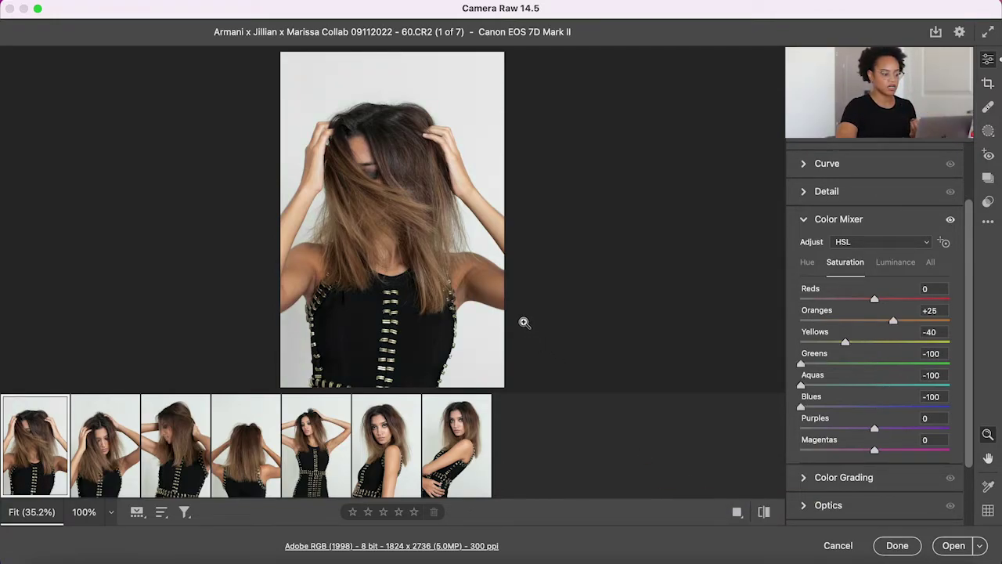
Step: Test a strong vibrance boost in the Basic adjustments and settle on a vibrance of +30
{"action": "scroll", "coordinate": [810, 242], "scroll_direction": "up", "scroll_amount": 3}
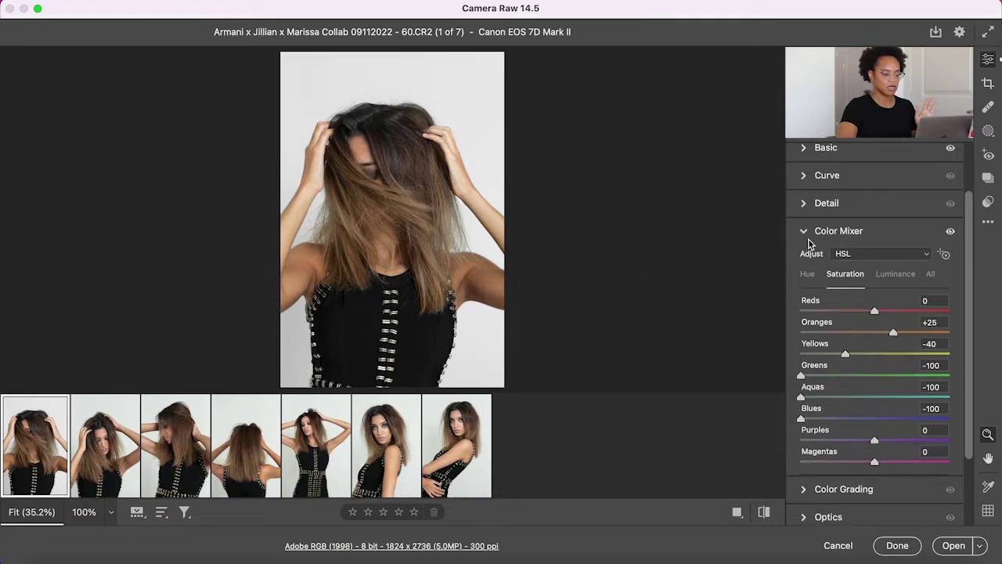
{"action": "left_click", "coordinate": [802, 213]}
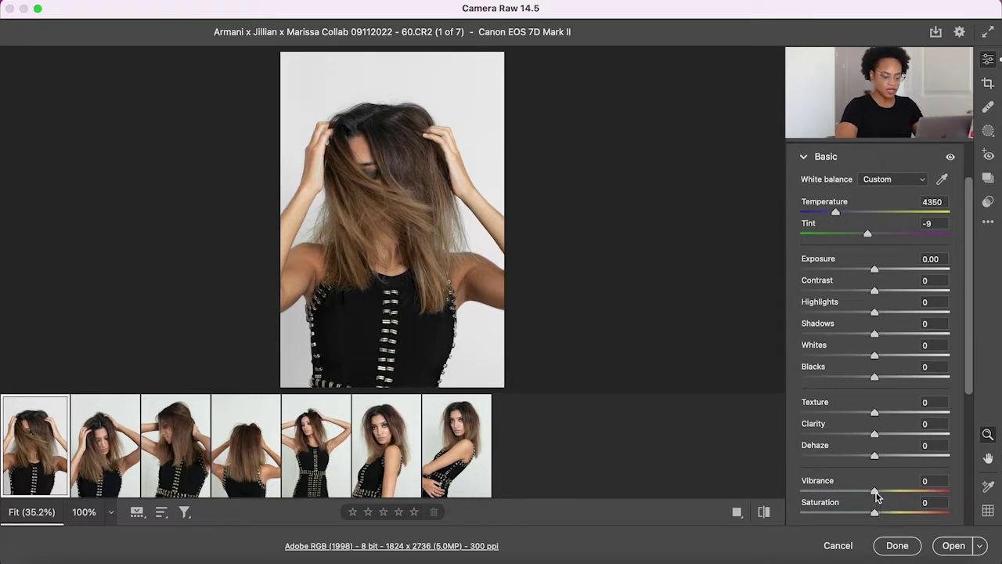
{"action": "left_click_drag", "start_coordinate": [876, 492], "coordinate": [934, 488]}
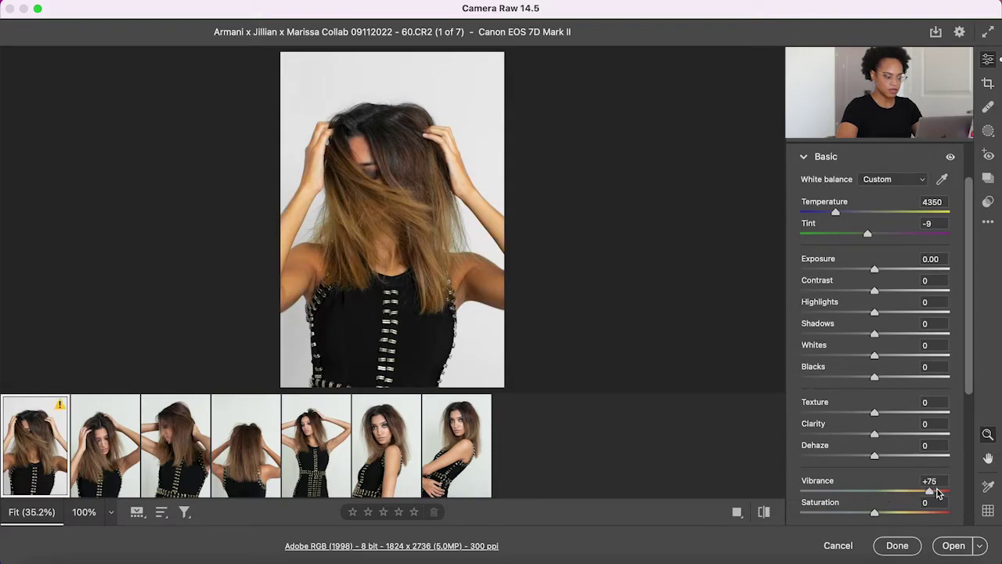
{"action": "left_click_drag", "start_coordinate": [956, 488], "coordinate": [899, 490]}
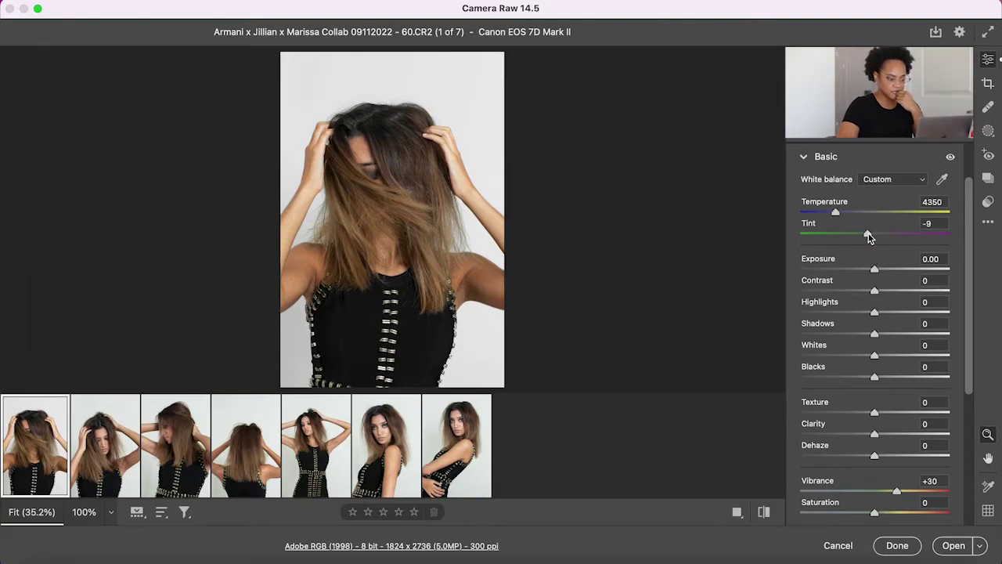
Step: Try a white balance tint of -11, restore it to -9, and set the temperature to 4150
{"action": "left_click_drag", "start_coordinate": [868, 237], "coordinate": [868, 240]}
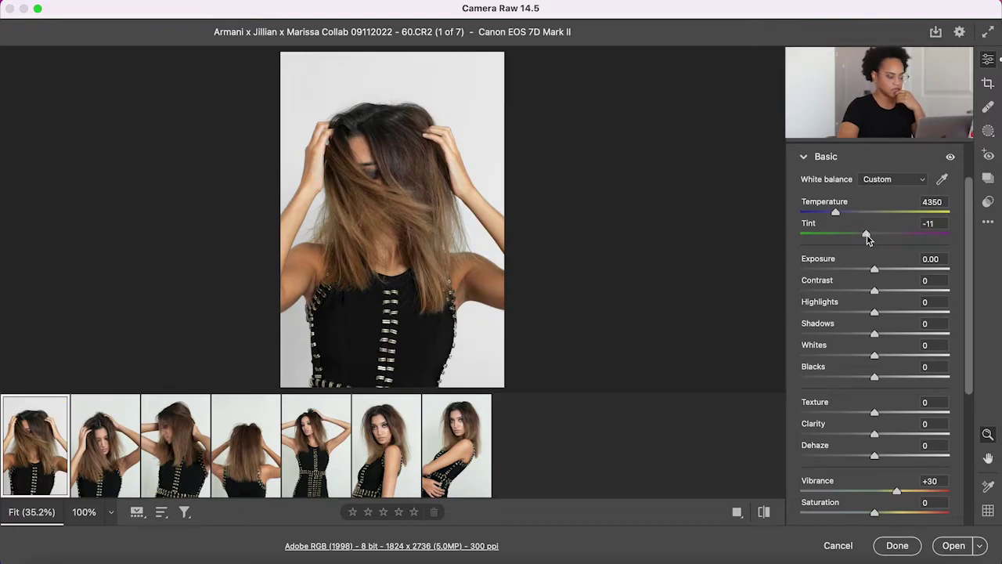
{"action": "double_click", "coordinate": [866, 234]}
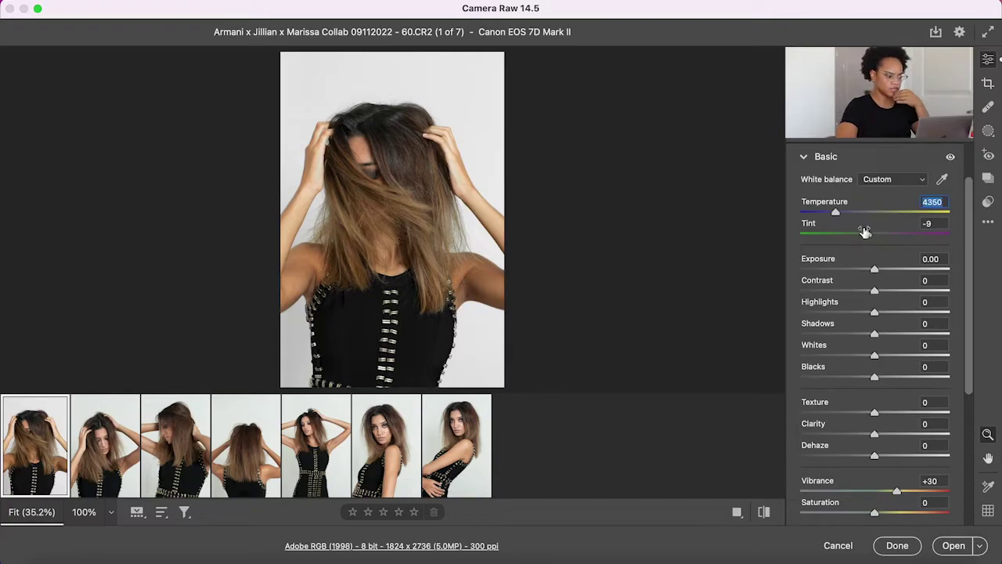
{"action": "left_click_drag", "start_coordinate": [836, 216], "coordinate": [835, 218]}
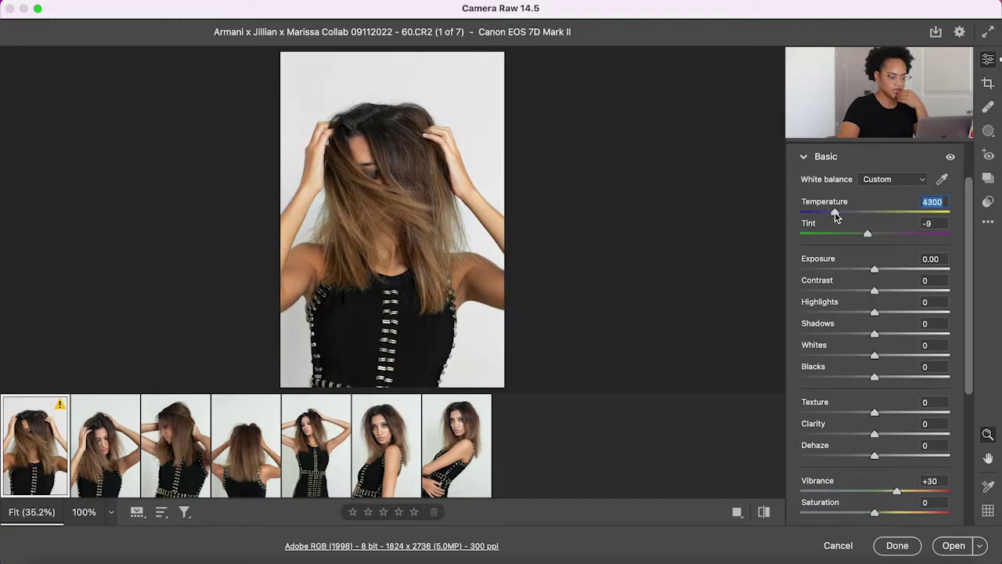
{"action": "left_click_drag", "start_coordinate": [835, 213], "coordinate": [833, 214]}
Step: Try an exposure of +0.25 and reset it to 0.00
{"action": "mouse_move", "coordinate": [874, 269]}
{"action": "left_mouse_down"}
{"action": "mouse_move", "coordinate": [859, 271]}
{"action": "mouse_move", "coordinate": [879, 269]}
{"action": "left_mouse_up"}
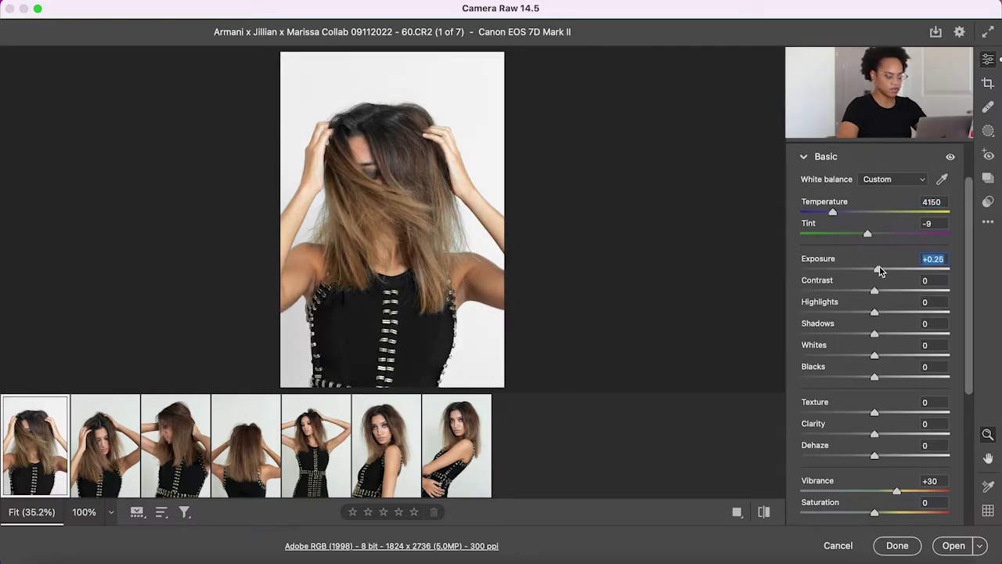
{"action": "double_click", "coordinate": [879, 269]}
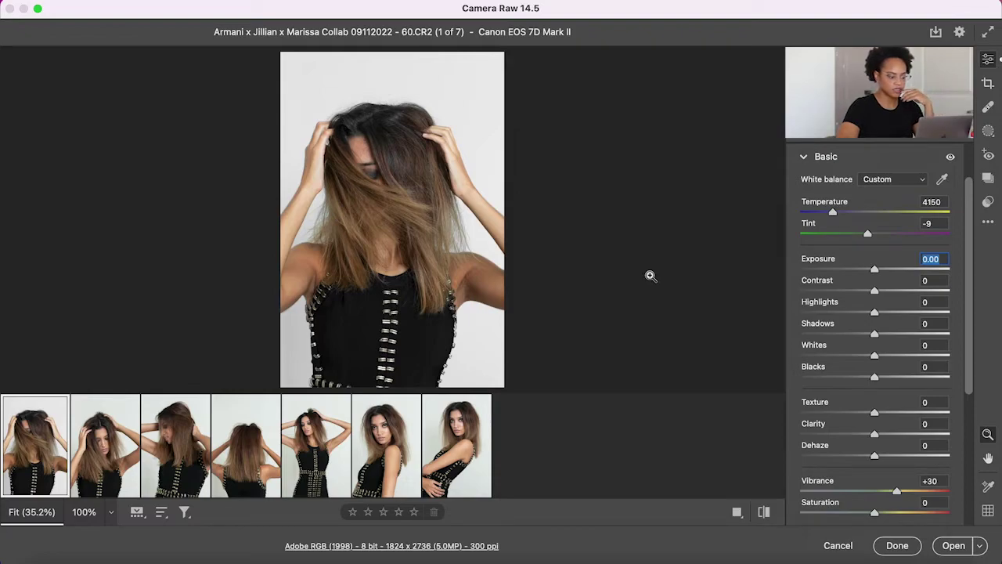
Step: Set the vibrance to +60 and inspect the hair, skin, dress and background at 100%
{"action": "scroll", "coordinate": [819, 344], "scroll_direction": "down", "scroll_amount": 5}
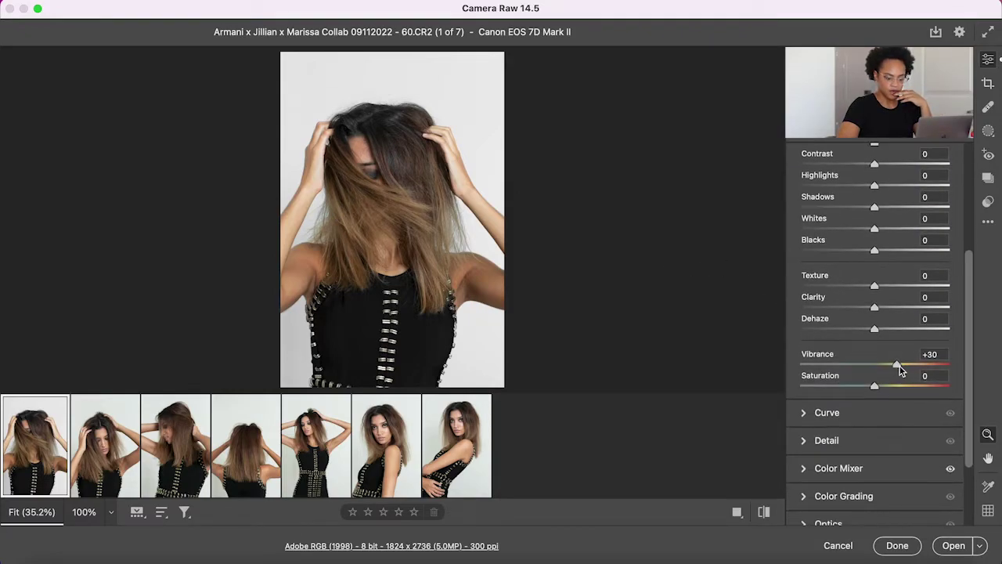
{"action": "left_click_drag", "start_coordinate": [898, 368], "coordinate": [922, 368]}
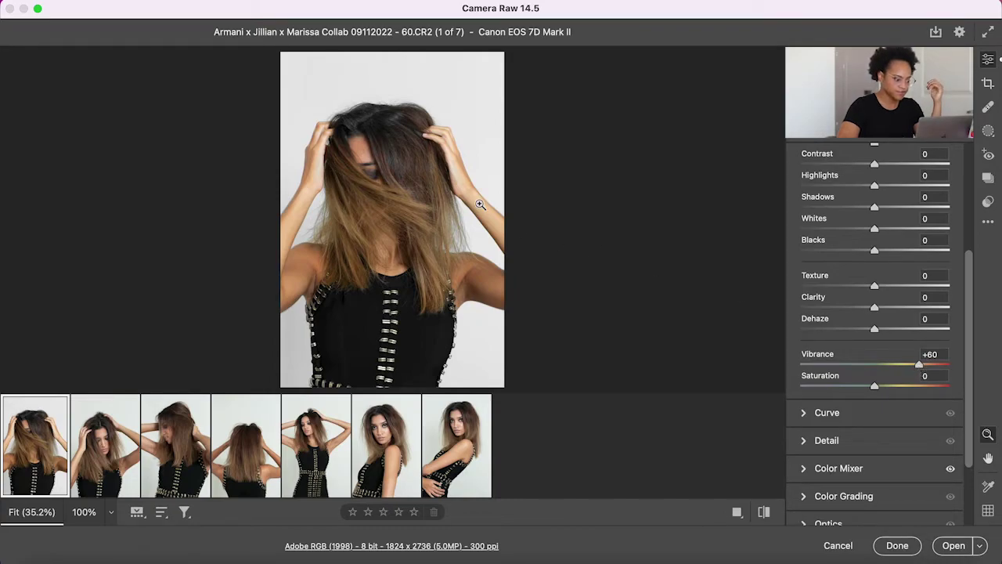
{"action": "left_click", "coordinate": [422, 177]}
{"action": "scroll", "coordinate": [424, 179], "scroll_direction": "down", "scroll_amount": 10}
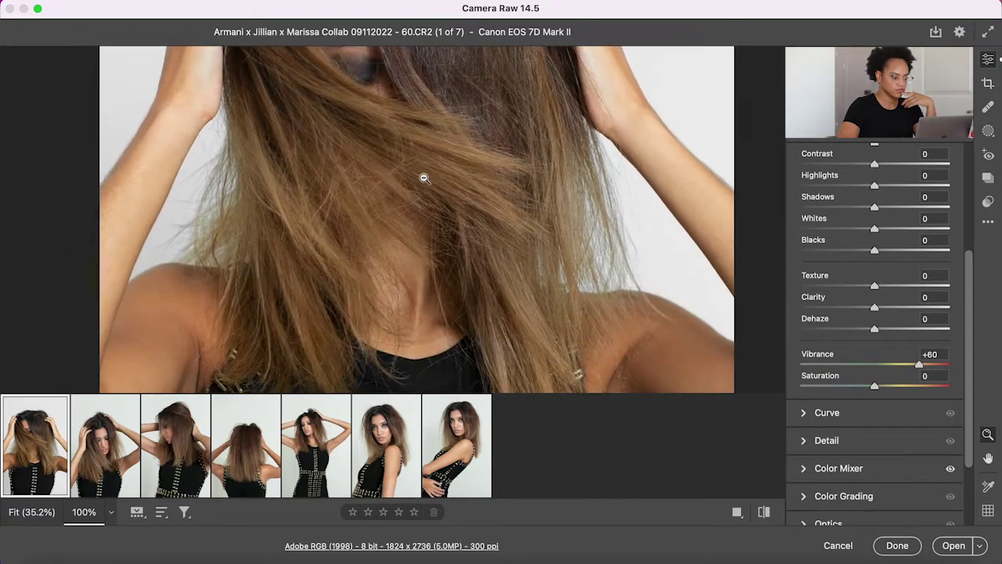
{"action": "scroll", "coordinate": [423, 179], "scroll_direction": "down", "scroll_amount": 1}
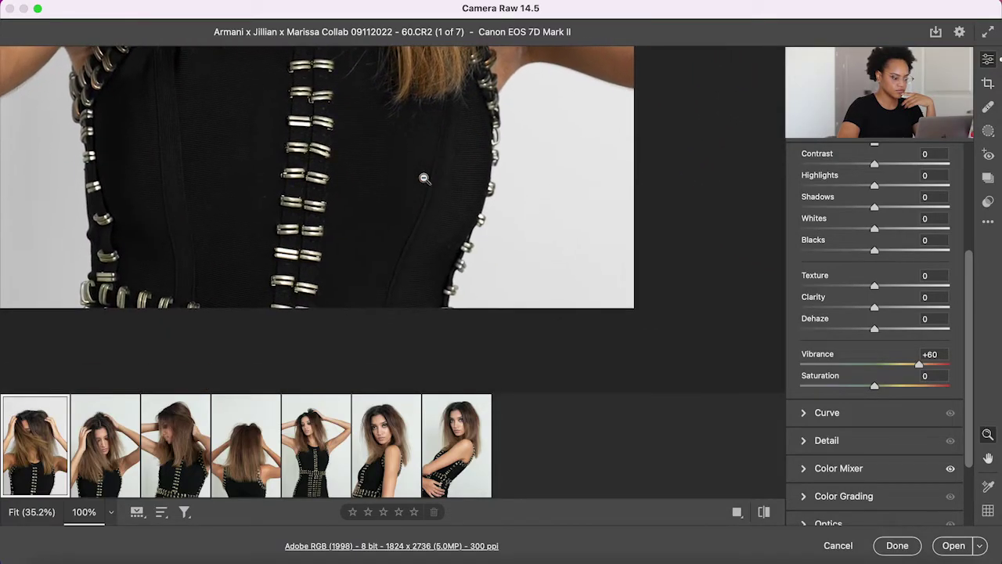
{"action": "scroll", "coordinate": [424, 178], "scroll_direction": "up", "scroll_amount": 10}
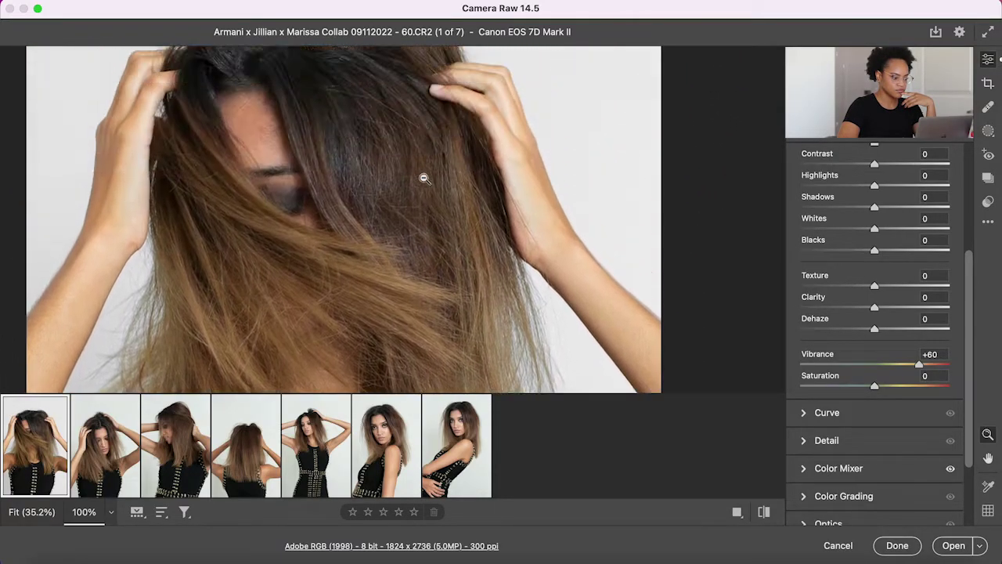
{"action": "scroll", "coordinate": [424, 179], "scroll_direction": "down", "scroll_amount": 3}
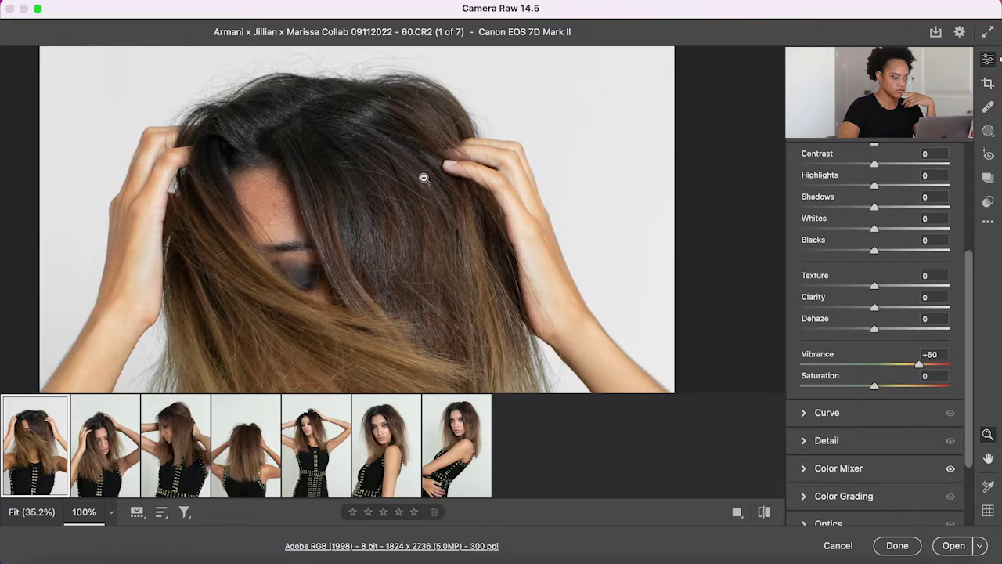
Step: Check the hair at 100%, then set the shadows to -10 for the first portrait
{"action": "left_click", "coordinate": [424, 178]}
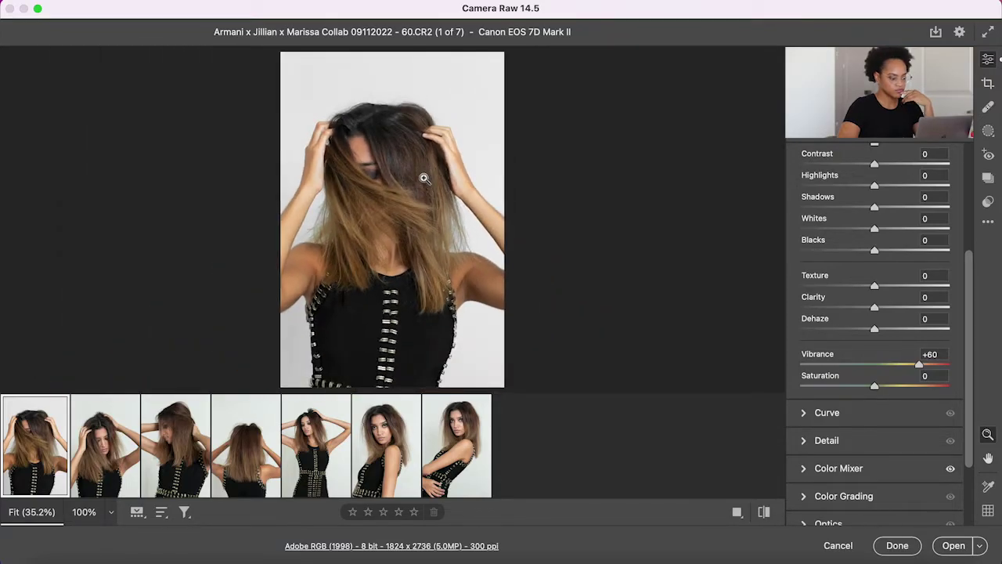
{"action": "left_click", "coordinate": [425, 212]}
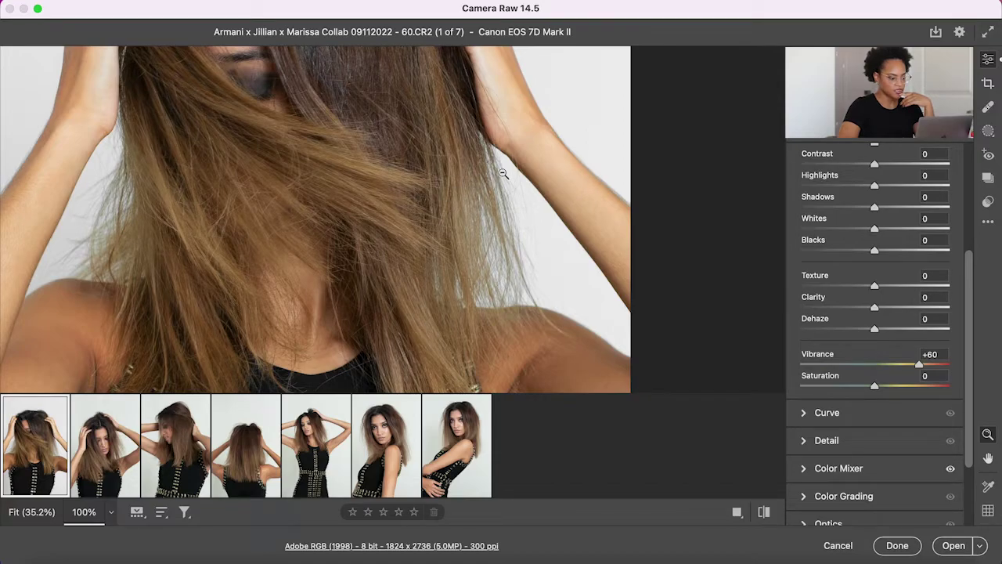
{"action": "scroll", "coordinate": [939, 219], "scroll_direction": "up", "scroll_amount": 1}
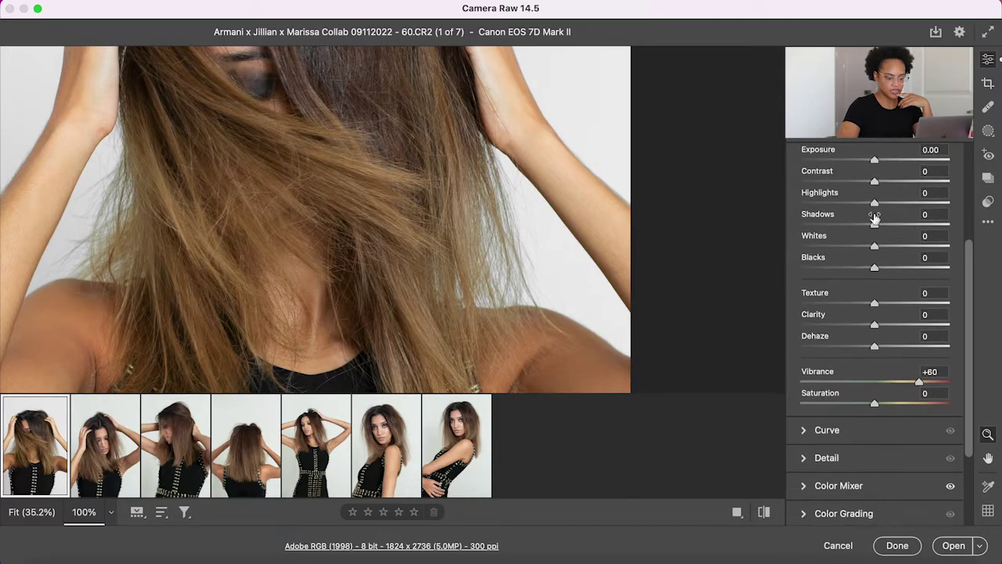
{"action": "mouse_move", "coordinate": [874, 224]}
{"action": "left_mouse_down"}
{"action": "mouse_move", "coordinate": [854, 226]}
{"action": "mouse_move", "coordinate": [912, 225]}
{"action": "mouse_move", "coordinate": [844, 229]}
{"action": "mouse_move", "coordinate": [886, 224]}
{"action": "left_mouse_up"}
{"action": "left_click", "coordinate": [571, 225]}
{"action": "key", "text": "super+z"}
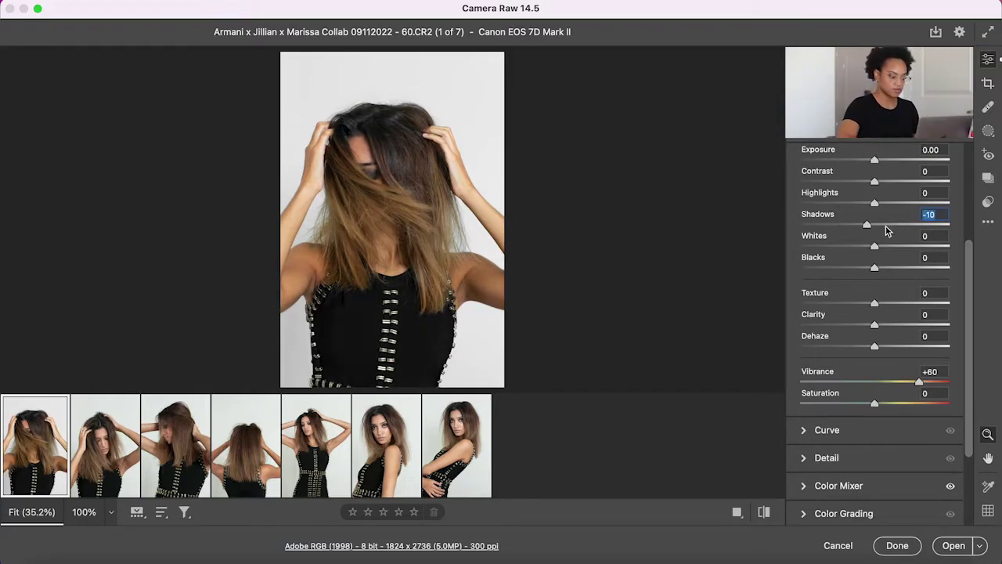
Step: Set the contrast to +8 and the white balance tint to -2
{"action": "scroll", "coordinate": [887, 231], "scroll_direction": "up", "scroll_amount": 4}
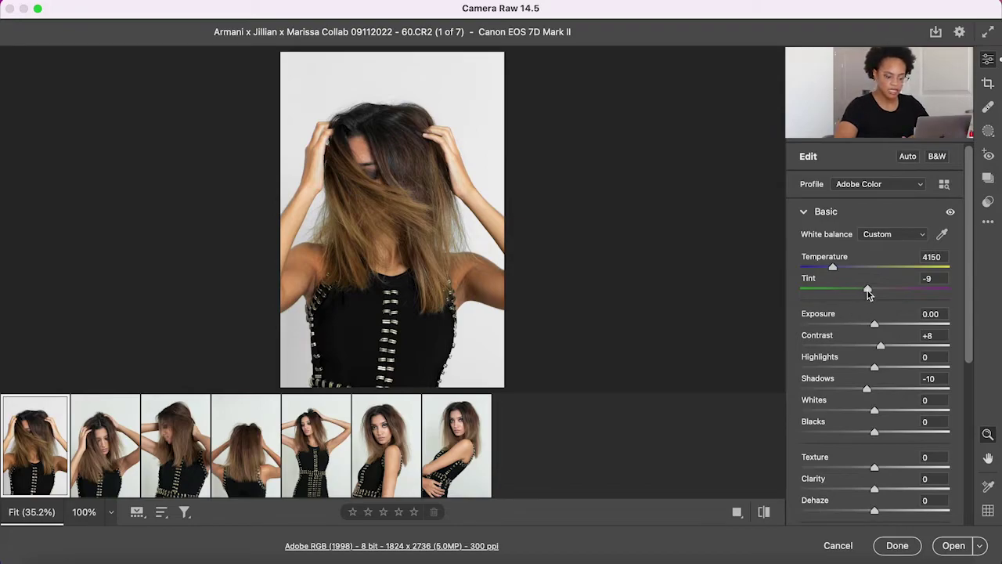
{"action": "left_click_drag", "start_coordinate": [868, 293], "coordinate": [874, 293]}
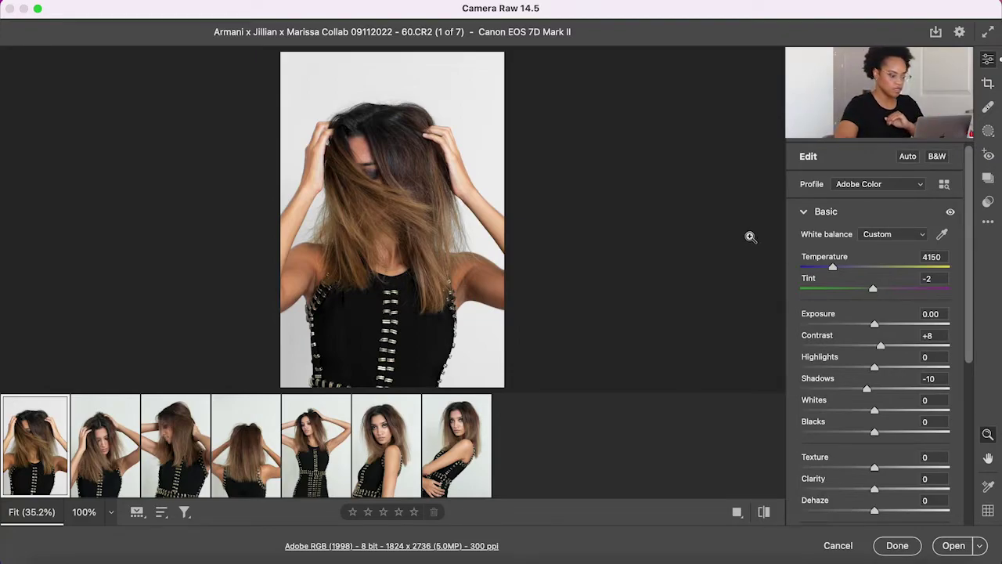
Step: Try Color Mixer hue shifts of +30 for oranges, +100 for yellows and greens, and -100 for reds
{"action": "scroll", "coordinate": [798, 308], "scroll_direction": "down", "scroll_amount": 5}
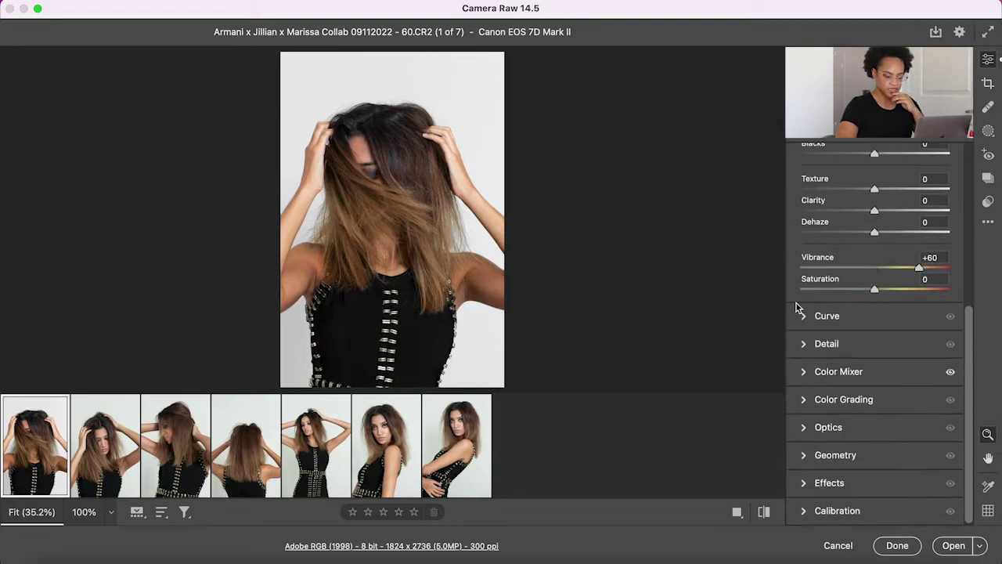
{"action": "left_click", "coordinate": [805, 371]}
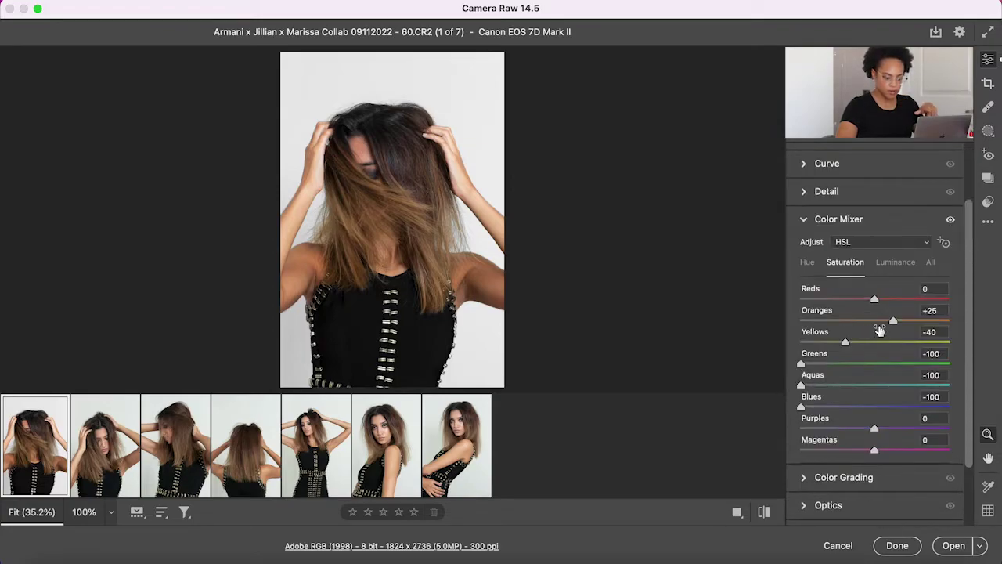
{"action": "left_click", "coordinate": [809, 264]}
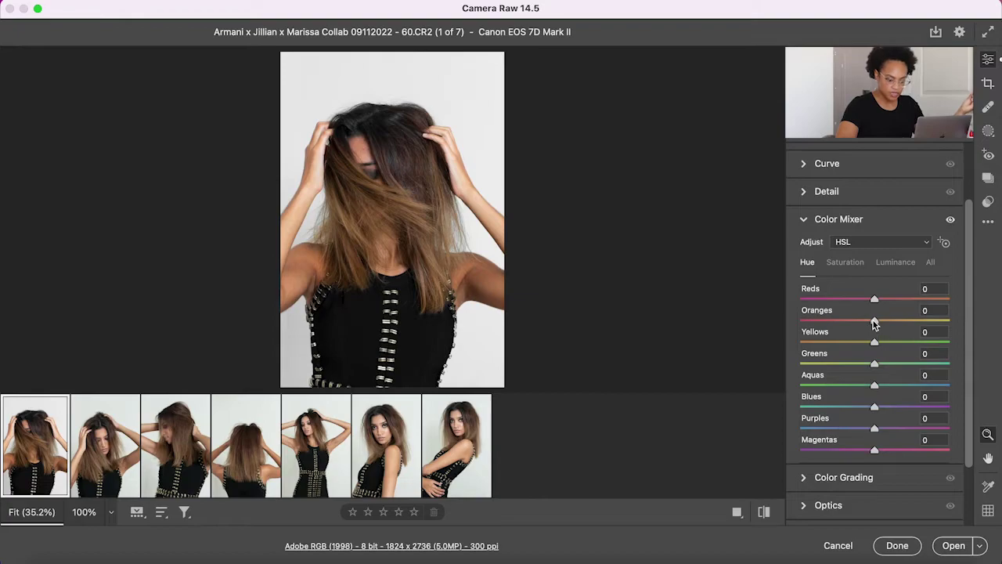
{"action": "left_click_drag", "start_coordinate": [875, 321], "coordinate": [951, 343]}
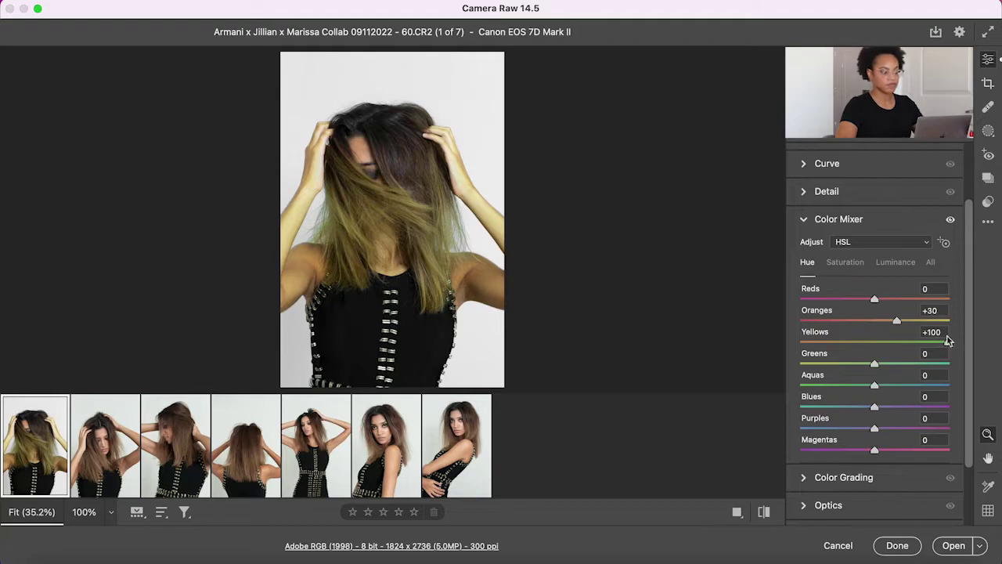
{"action": "left_click_drag", "start_coordinate": [874, 300], "coordinate": [795, 303]}
{"action": "left_click_drag", "start_coordinate": [822, 363], "coordinate": [966, 359]}
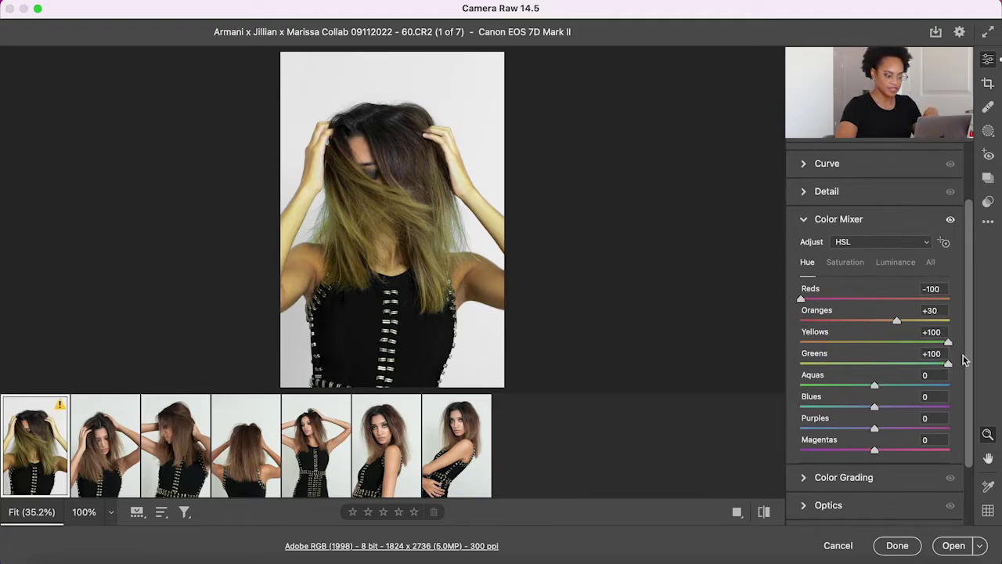
{"action": "left_click_drag", "start_coordinate": [868, 323], "coordinate": [810, 321]}
{"action": "left_click_drag", "start_coordinate": [930, 311], "coordinate": [932, 337]}
Step: Undo all the trial hue shifts in the Color Mixer
{"action": "key", "text": "super+z"}
{"action": "key", "text": "super+z"}
{"action": "key", "text": "super+z"}
{"action": "key", "text": "super+z"}
{"action": "key", "text": "super+z"}
{"action": "key", "text": "super+z"}
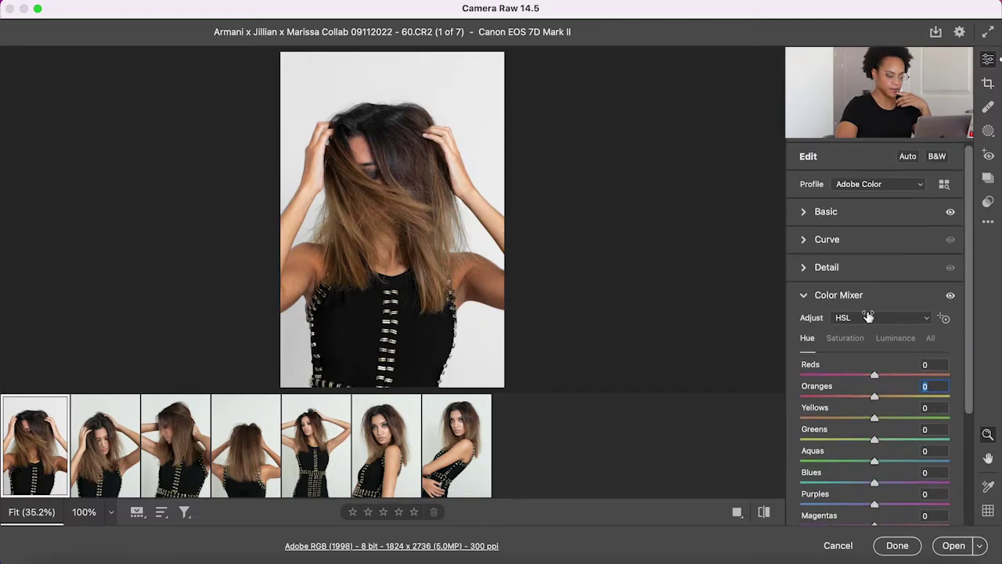
Step: Set the vibrance to +27 and adjust the white balance to a temperature of 4350 and a tint of -8
{"action": "left_click", "coordinate": [810, 217]}
{"action": "left_click_drag", "start_coordinate": [834, 217], "coordinate": [839, 216]}
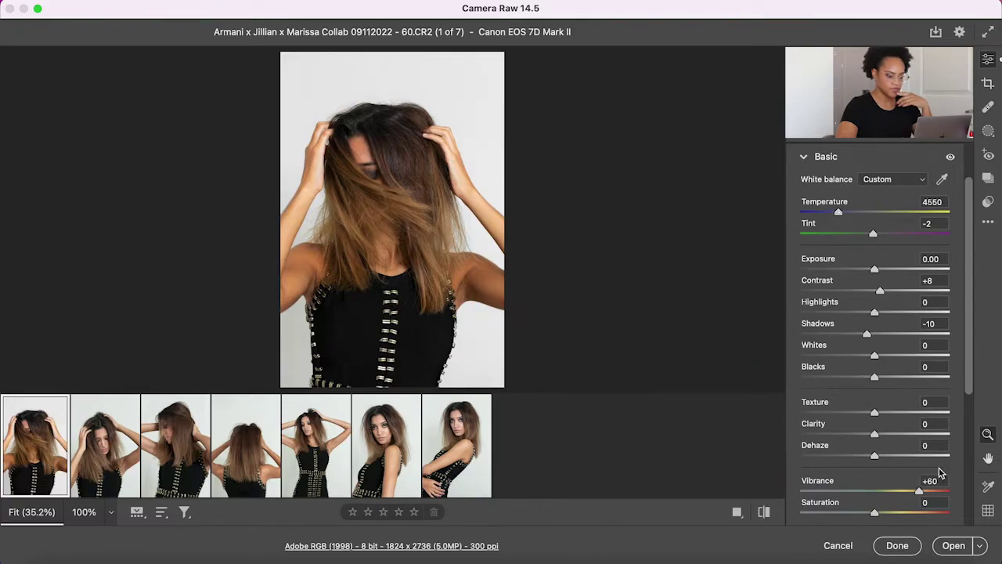
{"action": "scroll", "coordinate": [940, 472], "scroll_direction": "down", "scroll_amount": 2}
{"action": "left_click_drag", "start_coordinate": [916, 435], "coordinate": [896, 436]}
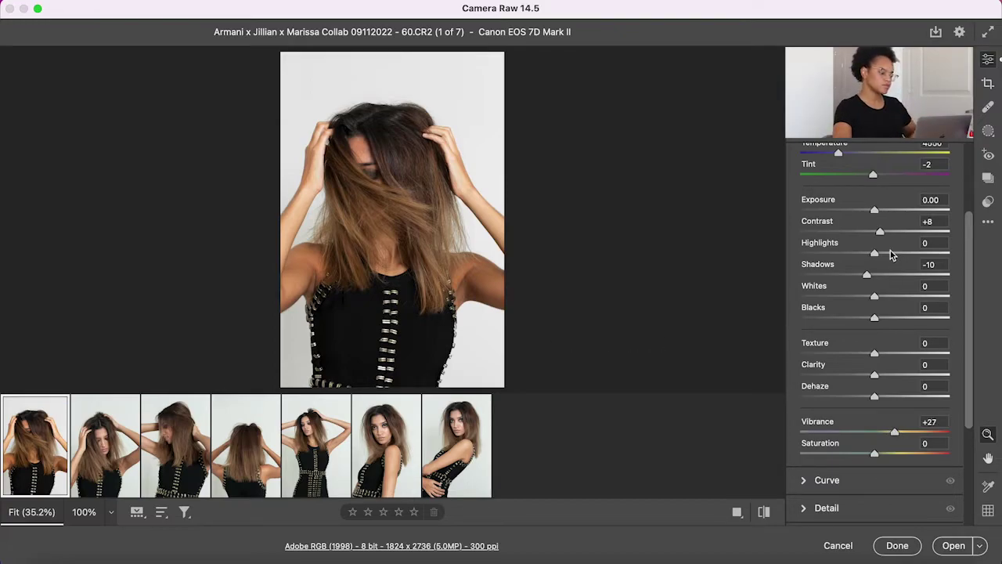
{"action": "left_click_drag", "start_coordinate": [875, 177], "coordinate": [872, 176]}
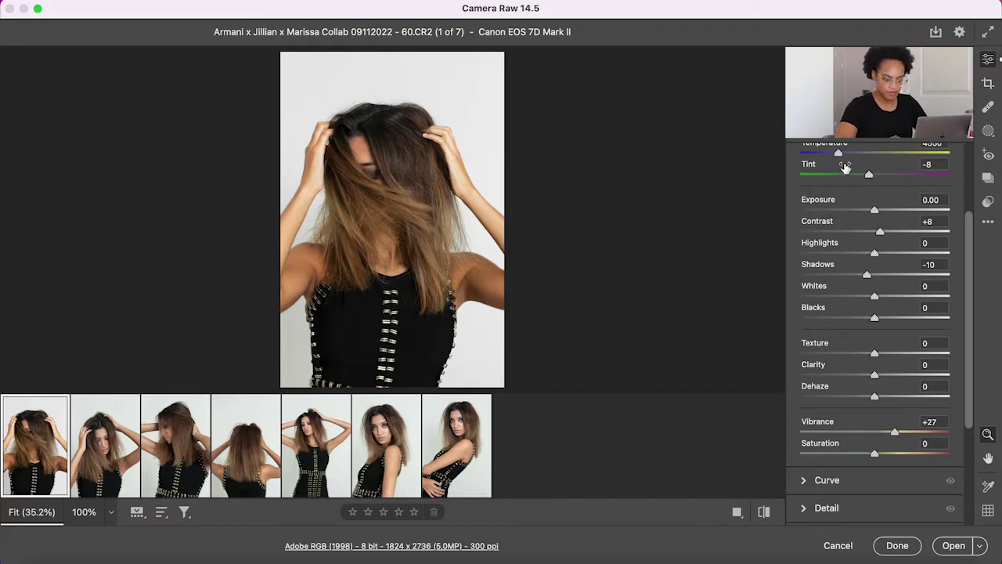
{"action": "left_click_drag", "start_coordinate": [839, 155], "coordinate": [836, 155]}
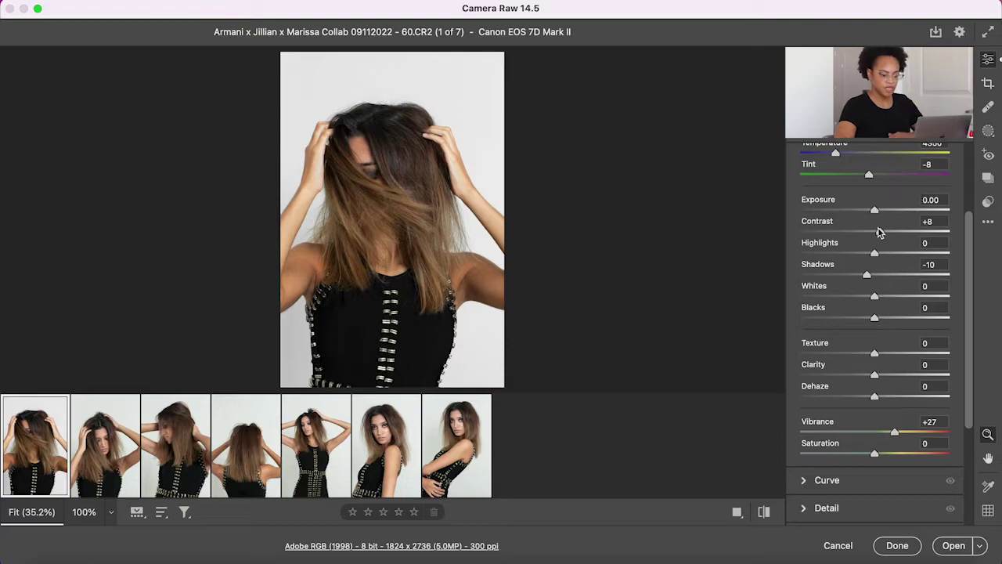
Step: Try texture values of +12 and +100, inspecting the hair and skin at 100%
{"action": "left_click_drag", "start_coordinate": [875, 351], "coordinate": [884, 353]}
{"action": "left_click", "coordinate": [376, 188]}
{"action": "left_click", "coordinate": [379, 188]}
{"action": "left_click", "coordinate": [376, 181]}
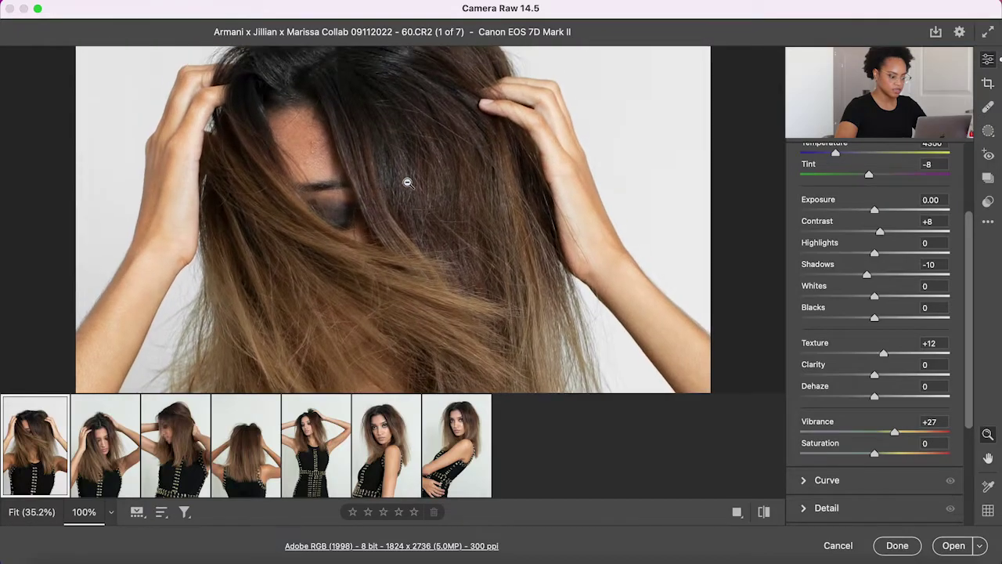
{"action": "left_click_drag", "start_coordinate": [887, 354], "coordinate": [1000, 354]}
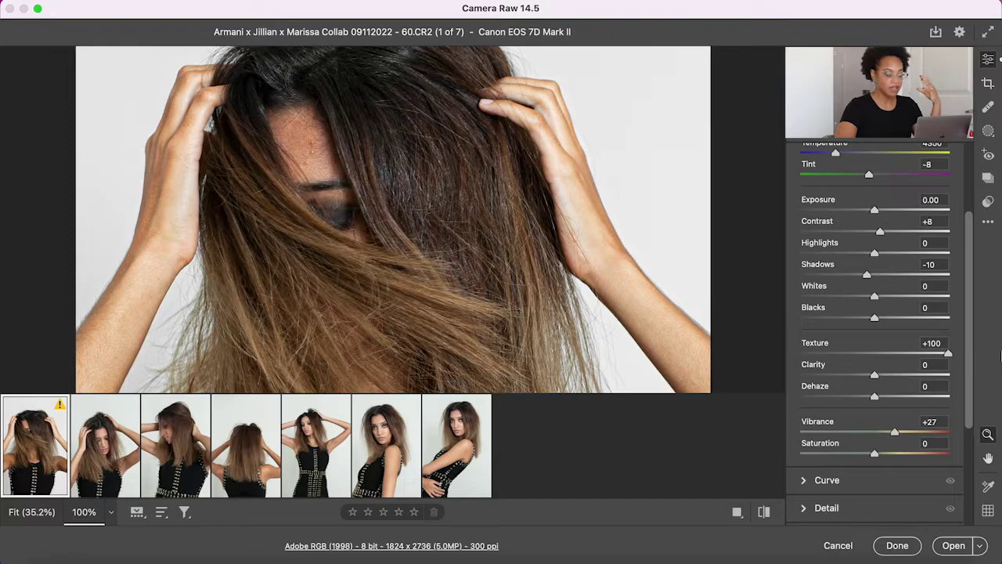
{"action": "left_click", "coordinate": [559, 292]}
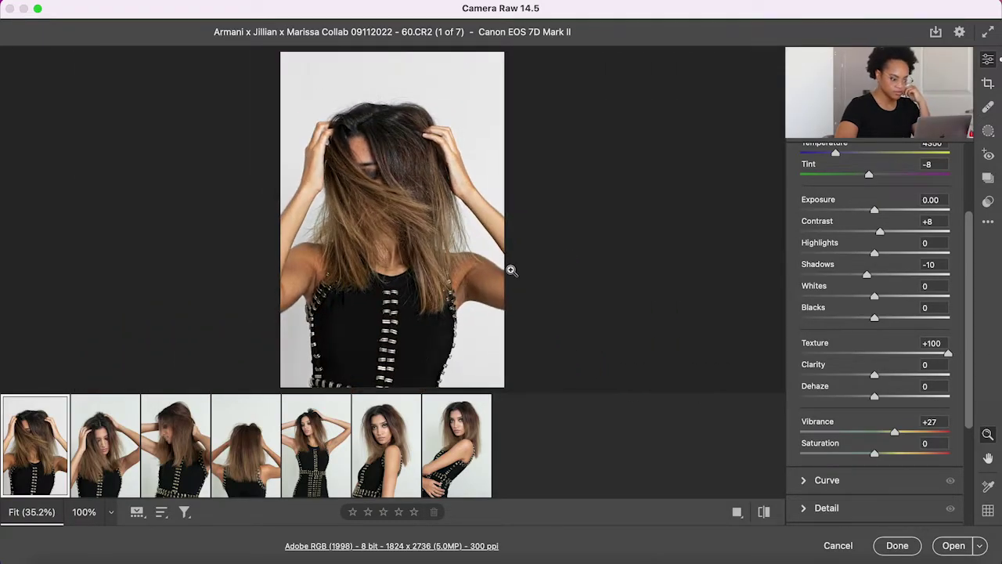
{"action": "left_click", "coordinate": [489, 266]}
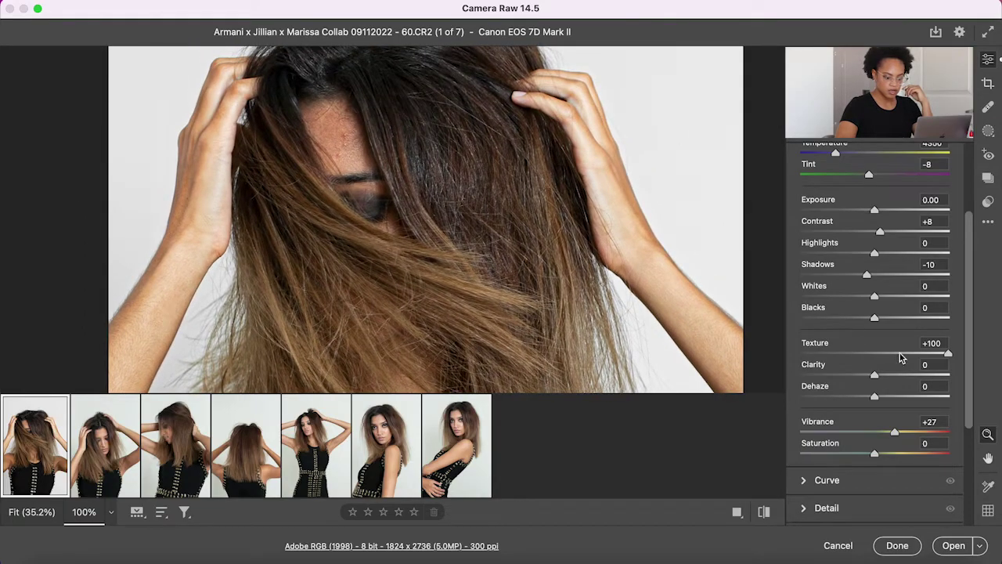
Step: Set the clarity to +7 and reduce the texture to +14 while checking the hair at 100%
{"action": "left_click", "coordinate": [900, 355]}
{"action": "left_click_drag", "start_coordinate": [904, 356], "coordinate": [879, 379]}
{"action": "left_click", "coordinate": [882, 375]}
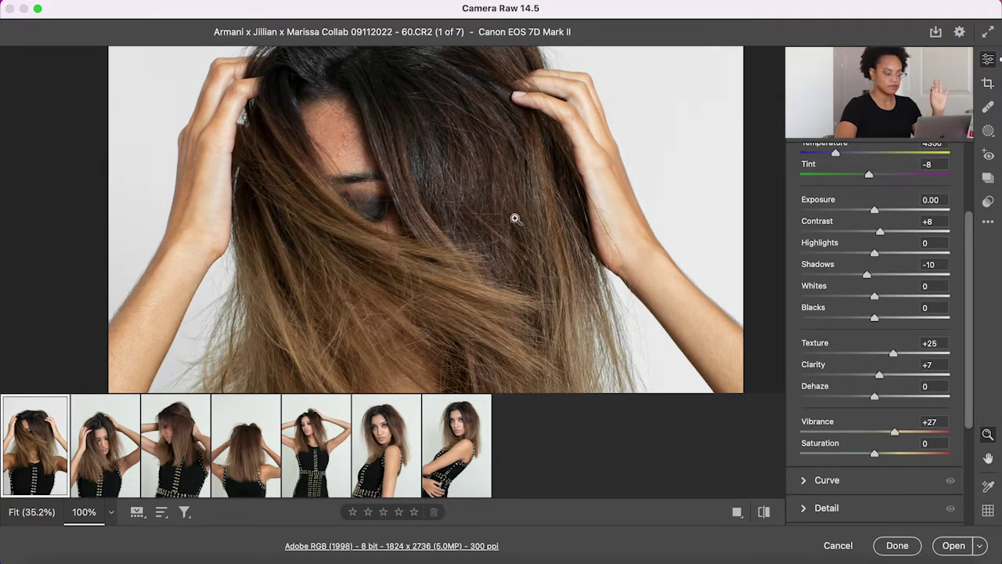
{"action": "left_click", "coordinate": [515, 219]}
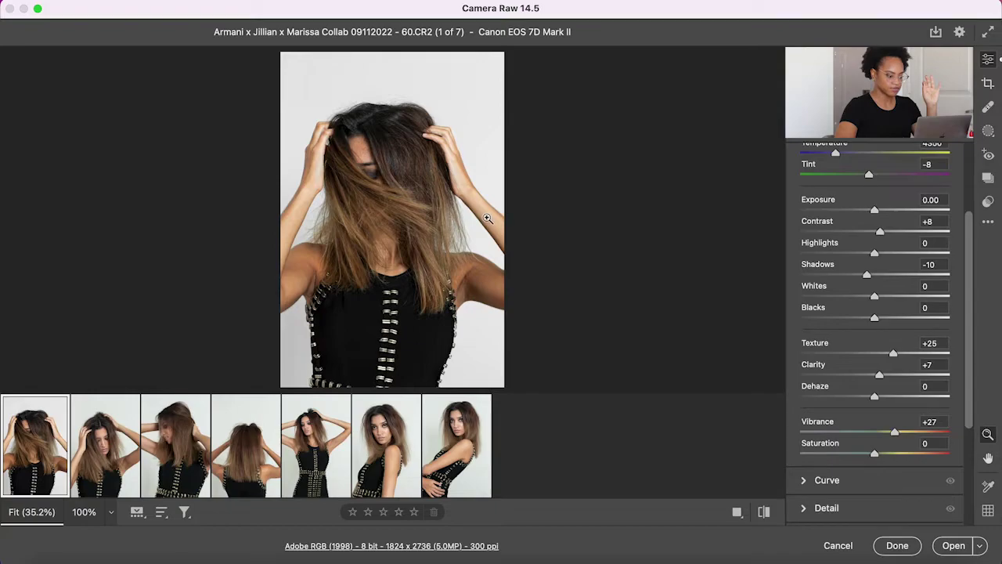
{"action": "left_click", "coordinate": [487, 218]}
{"action": "left_click", "coordinate": [883, 356]}
{"action": "left_click", "coordinate": [573, 270]}
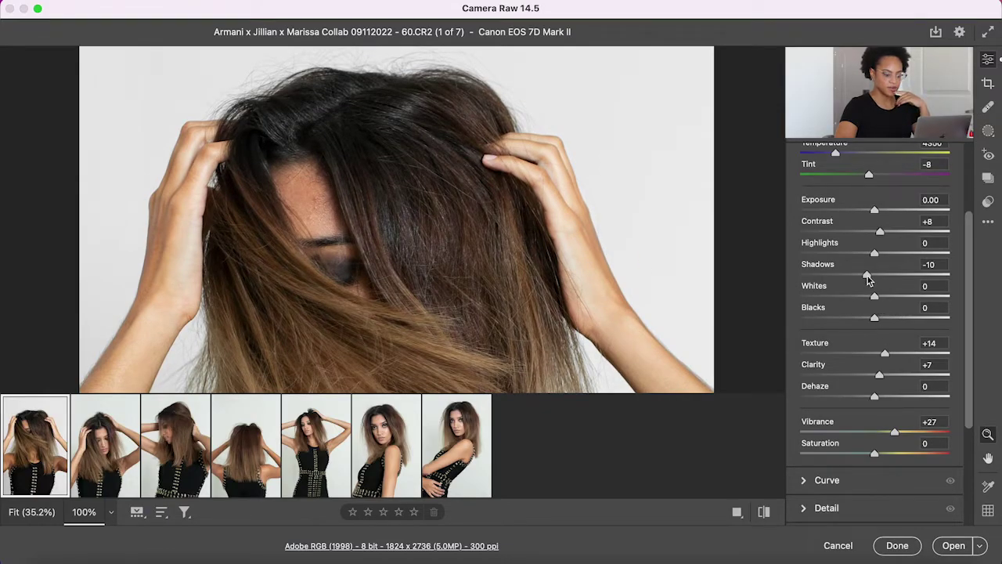
Step: Set the whites to +25 and the blacks to -8 with the whole photo in view
{"action": "left_click", "coordinate": [571, 290]}
{"action": "left_click_drag", "start_coordinate": [873, 298], "coordinate": [904, 299]}
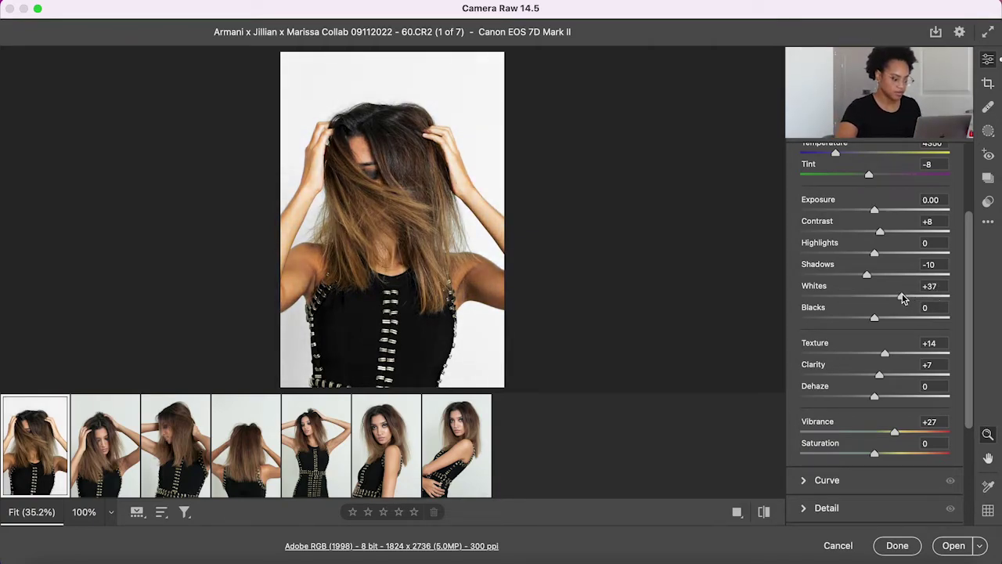
{"action": "left_click_drag", "start_coordinate": [876, 322], "coordinate": [892, 296]}
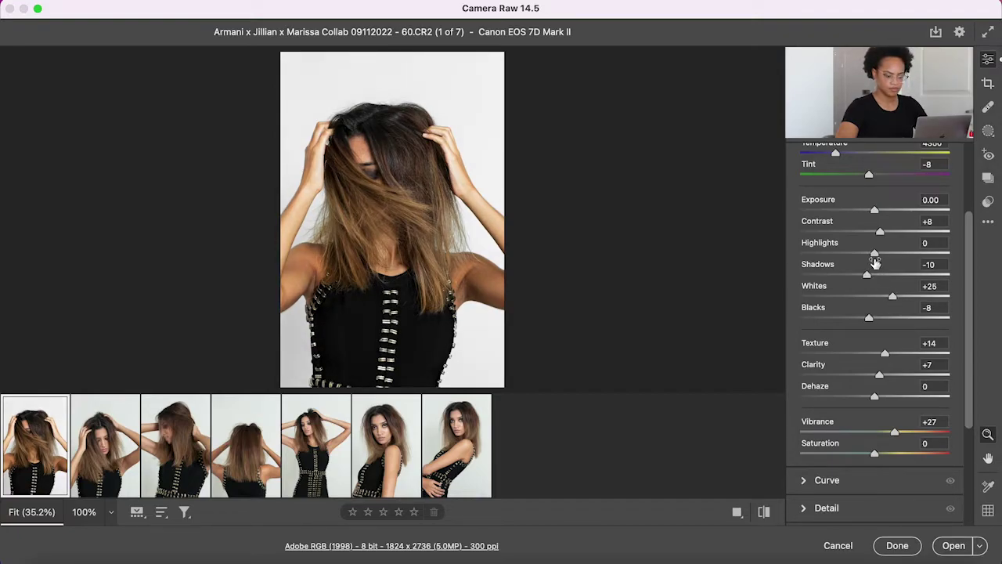
Step: Set the highlights to +11, then try an exposure of -0.50 and reset it to 0.00
{"action": "mouse_move", "coordinate": [875, 259]}
{"action": "left_mouse_down"}
{"action": "mouse_move", "coordinate": [896, 258]}
{"action": "mouse_move", "coordinate": [883, 260]}
{"action": "left_mouse_up"}
{"action": "double_click", "coordinate": [801, 253]}
{"action": "left_click_drag", "start_coordinate": [875, 211], "coordinate": [867, 216]}
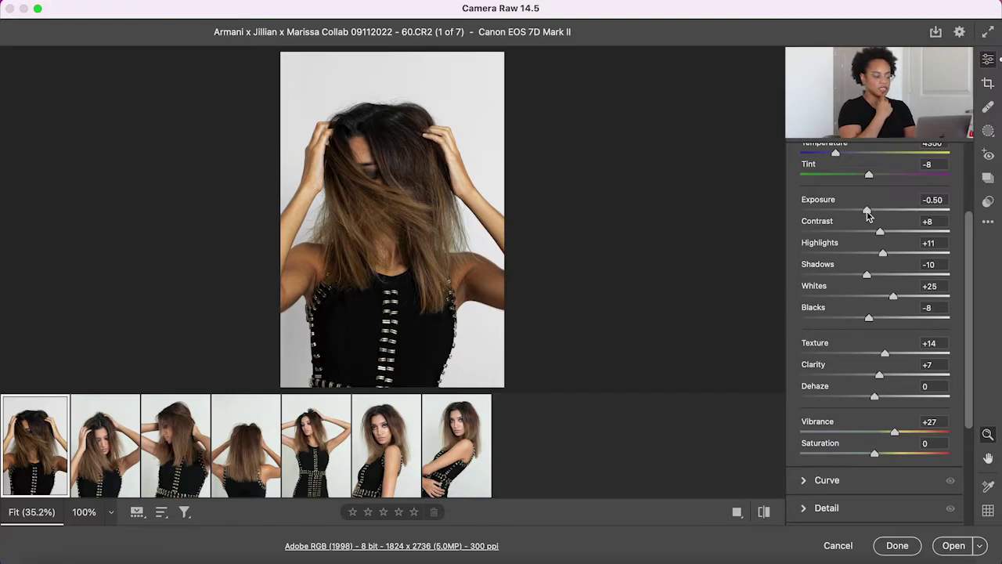
{"action": "double_click", "coordinate": [866, 211]}
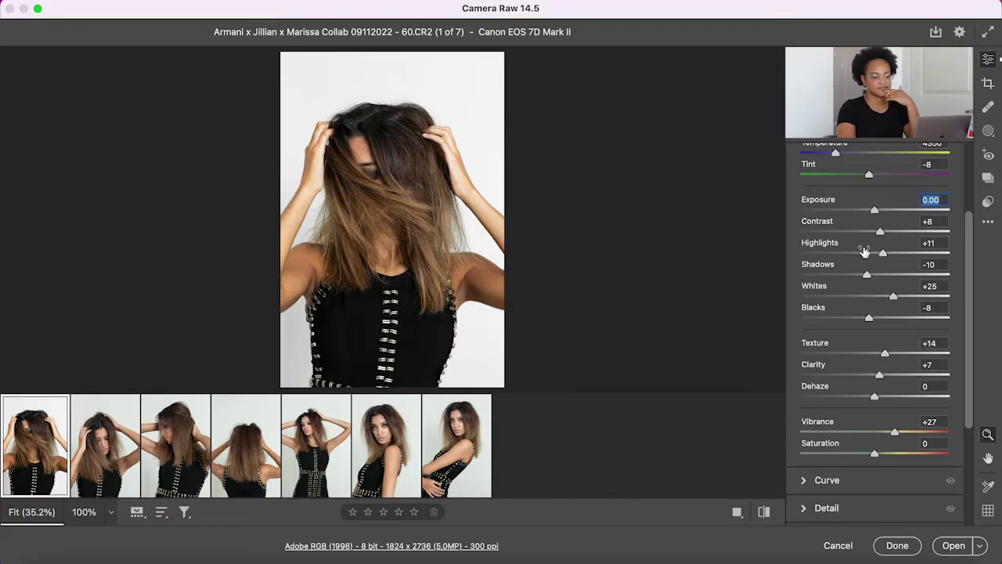
Step: Reset the contrast, highlights, shadows, whites and blacks to 0
{"action": "scroll", "coordinate": [874, 216], "scroll_direction": "up", "scroll_amount": 3}
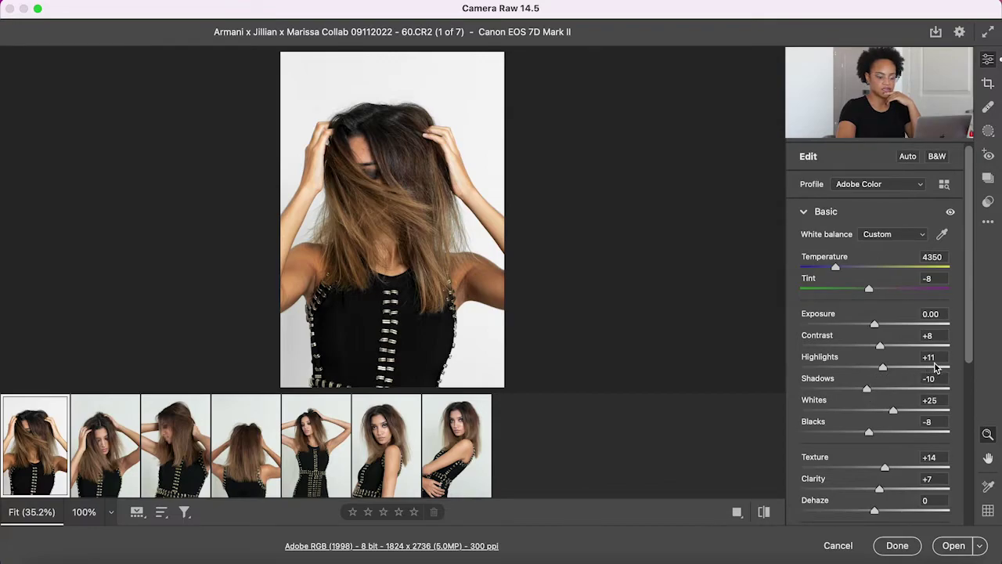
{"action": "left_click", "coordinate": [933, 336]}
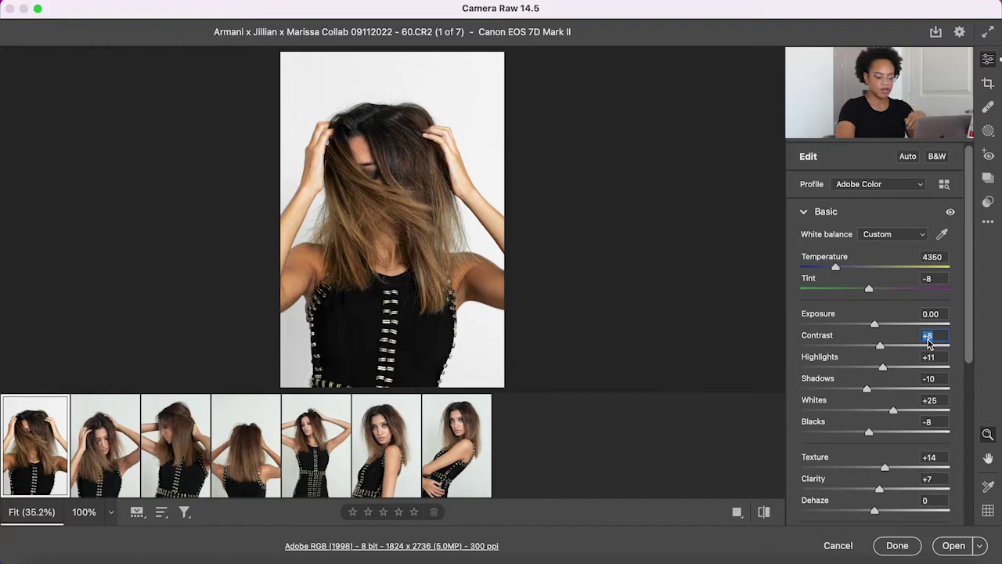
{"action": "type", "text": "0"}
{"action": "key", "text": "Tab"}
{"action": "type", "text": "0"}
{"action": "key", "text": "Tab"}
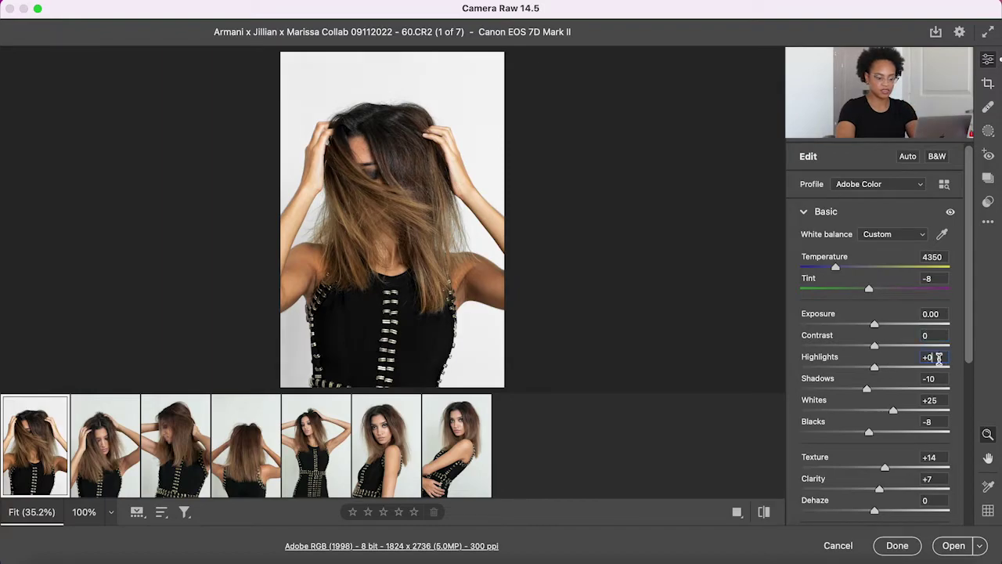
{"action": "type", "text": "0"}
{"action": "key", "text": "Tab"}
{"action": "type", "text": "0"}
{"action": "key", "text": "Tab"}
{"action": "key", "text": "BackSpace"}
{"action": "type", "text": "0"}
{"action": "scroll", "coordinate": [938, 450], "scroll_direction": "down", "scroll_amount": 1}
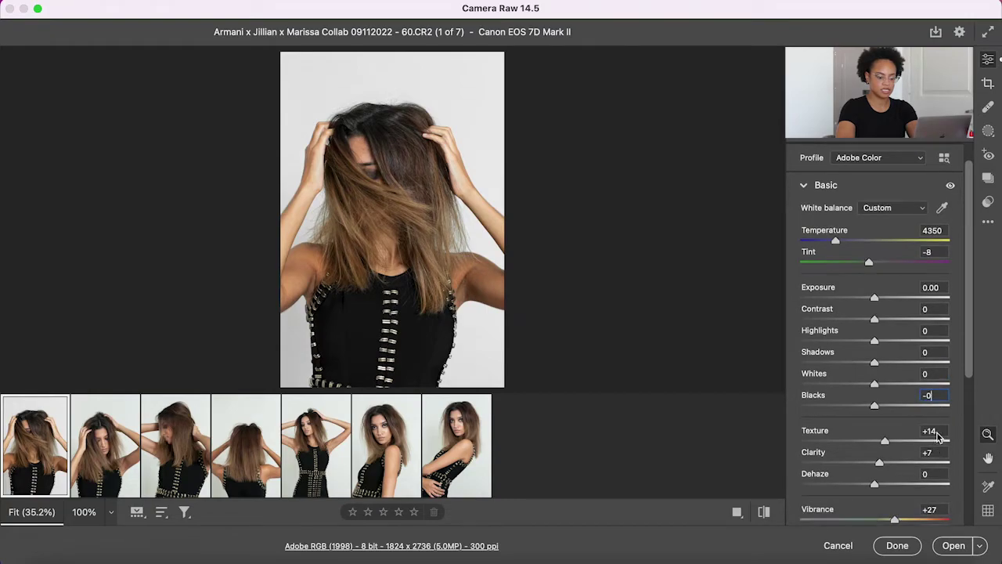
Step: Reset the clarity and texture to 0
{"action": "left_click", "coordinate": [938, 454]}
{"action": "key", "text": "BackSpace"}
{"action": "type", "text": "0"}
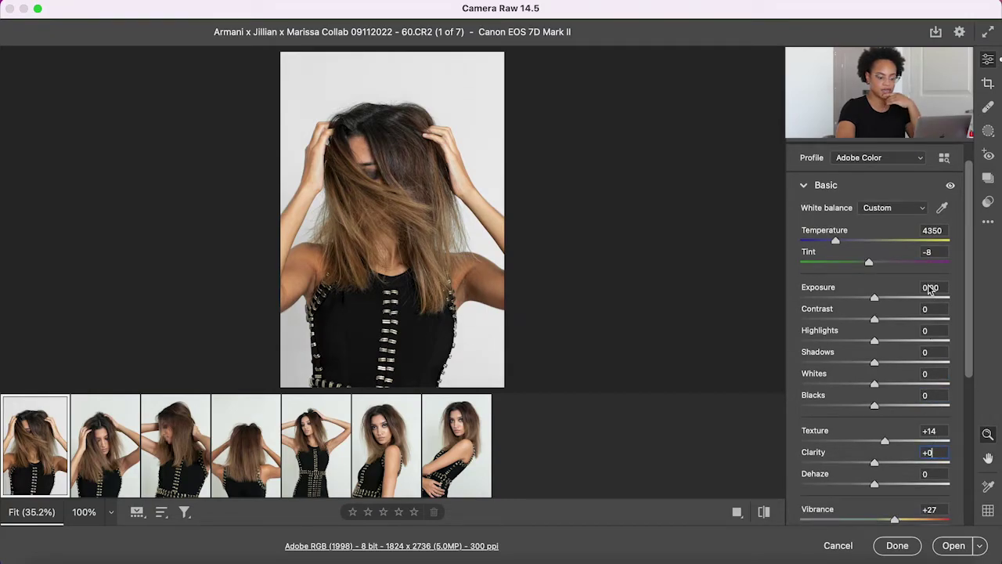
{"action": "left_click", "coordinate": [931, 430]}
{"action": "type", "text": "0"}
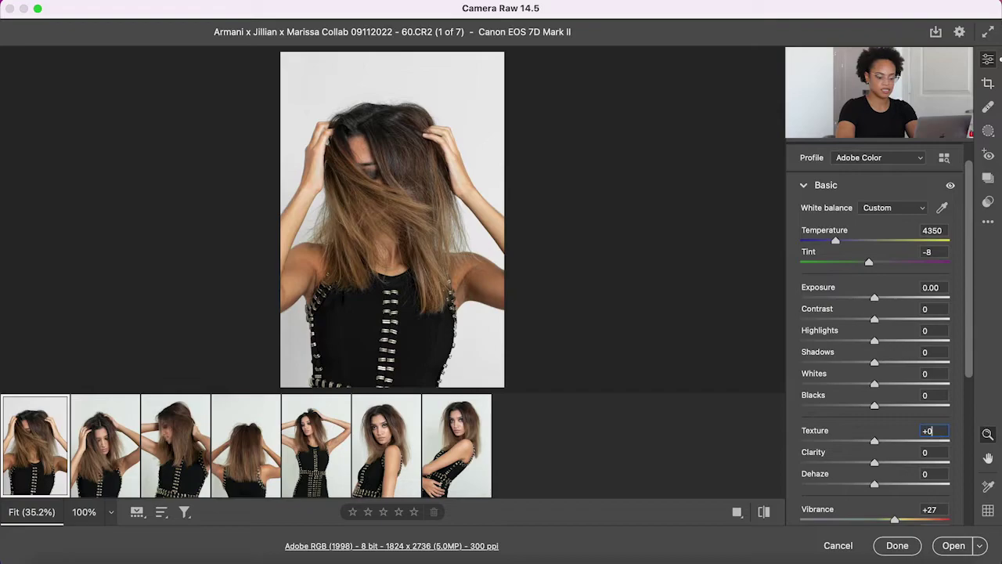
Step: Set the exposure to +0.30 and the white balance to a temperature of 4700 and a tint of -3
{"action": "left_click_drag", "start_coordinate": [875, 299], "coordinate": [880, 300]}
{"action": "mouse_move", "coordinate": [834, 241]}
{"action": "left_mouse_down"}
{"action": "mouse_move", "coordinate": [826, 241]}
{"action": "mouse_move", "coordinate": [839, 245]}
{"action": "left_mouse_up"}
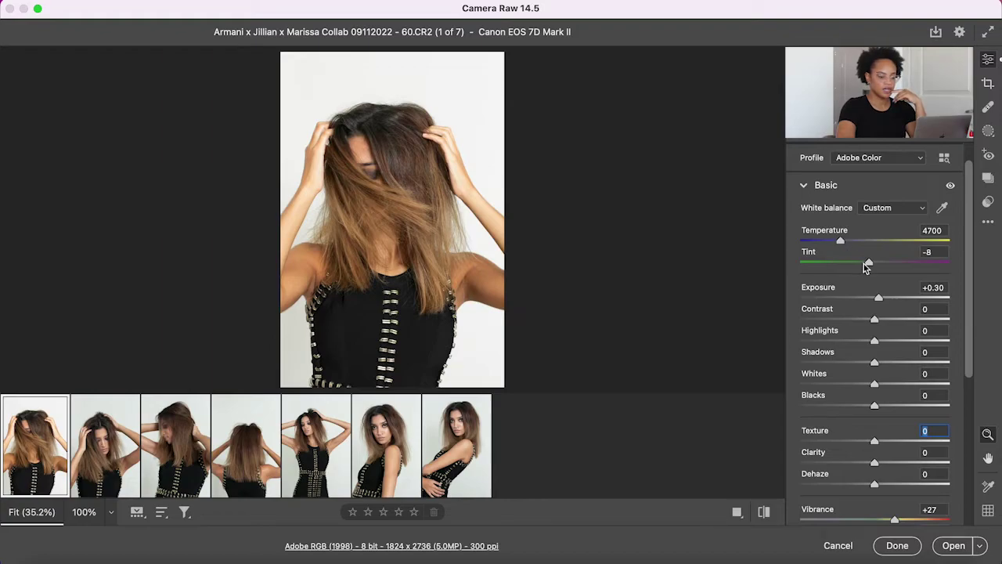
{"action": "left_click_drag", "start_coordinate": [868, 267], "coordinate": [873, 267]}
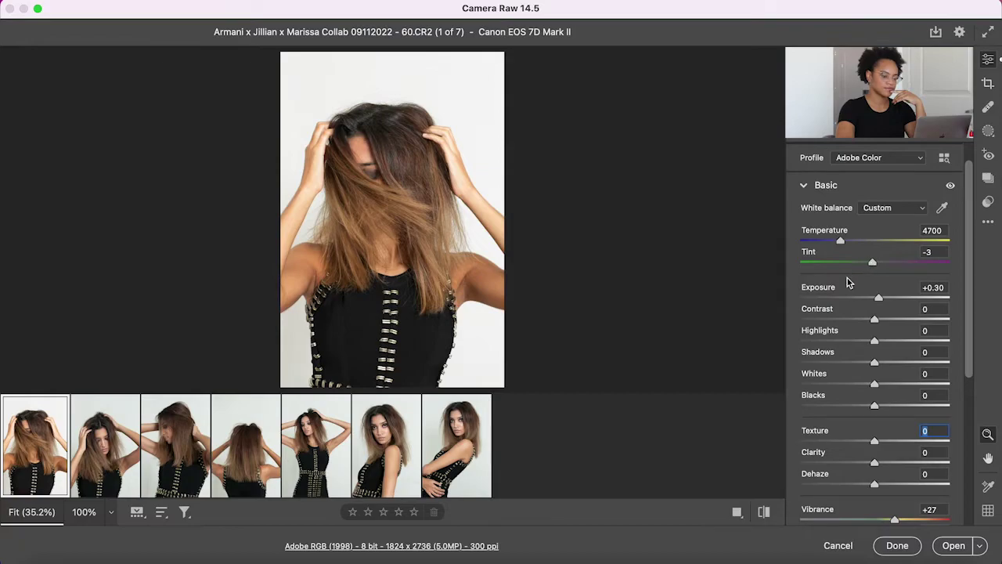
Step: Set the yellows' saturation to -21 in the Color Mixer for the first photo
{"action": "scroll", "coordinate": [848, 282], "scroll_direction": "down", "scroll_amount": 5}
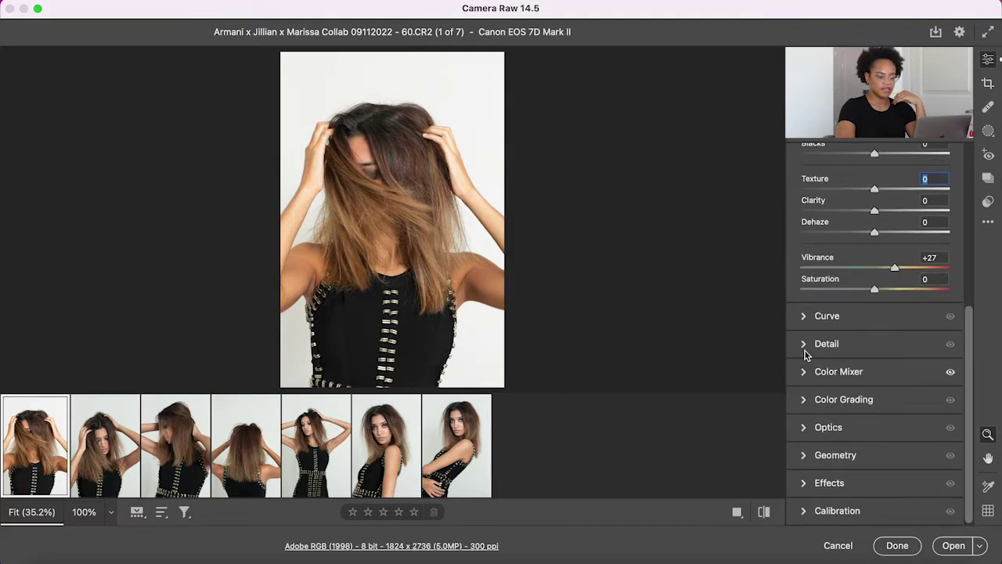
{"action": "left_click", "coordinate": [800, 374]}
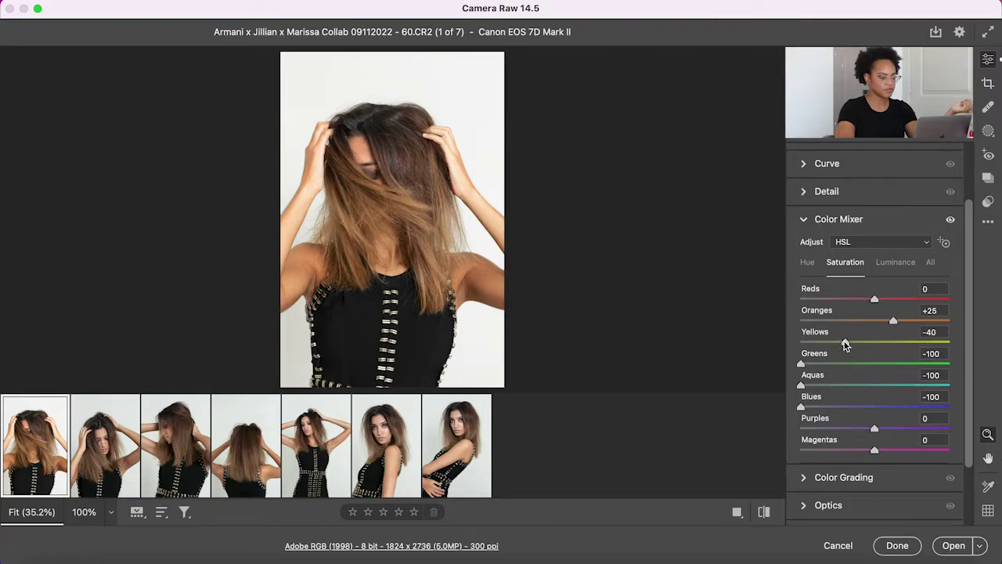
{"action": "mouse_move", "coordinate": [845, 344]}
{"action": "left_mouse_down"}
{"action": "mouse_move", "coordinate": [893, 344]}
{"action": "mouse_move", "coordinate": [860, 348]}
{"action": "left_mouse_up"}
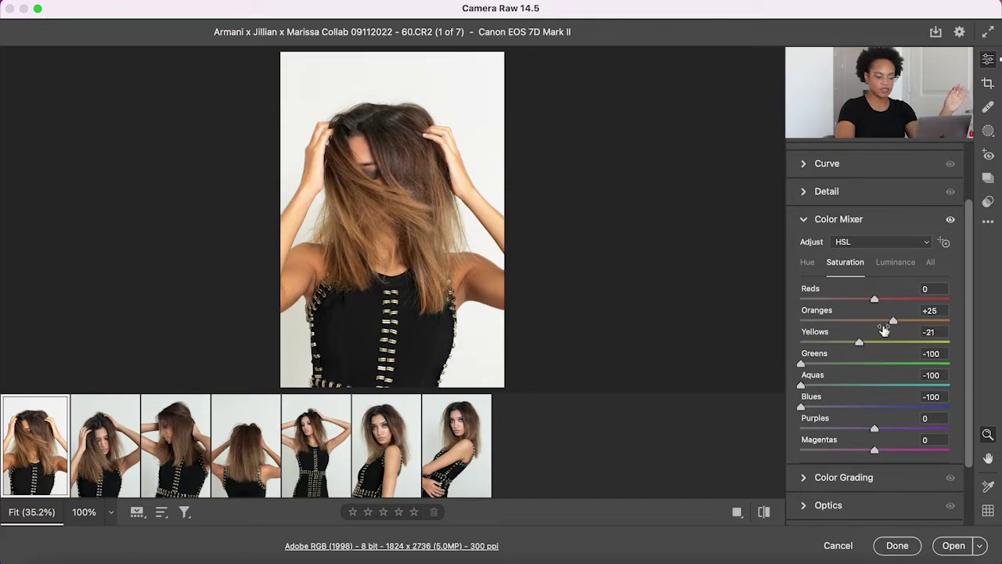
{"action": "left_click_drag", "start_coordinate": [893, 323], "coordinate": [895, 326]}
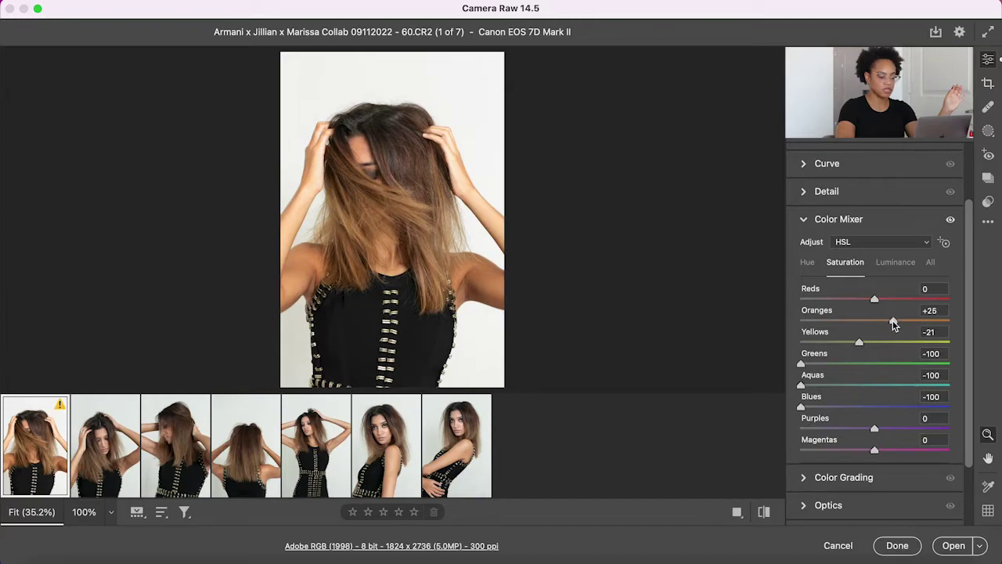
Step: Set the first photo's contrast to +8 in the Basic adjustments
{"action": "scroll", "coordinate": [795, 273], "scroll_direction": "up", "scroll_amount": 2}
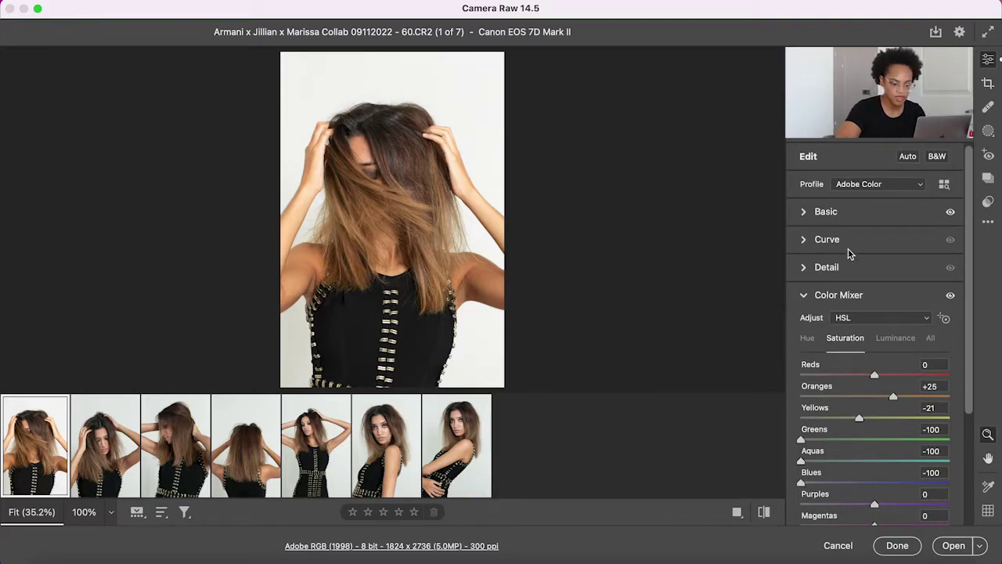
{"action": "left_click", "coordinate": [807, 216]}
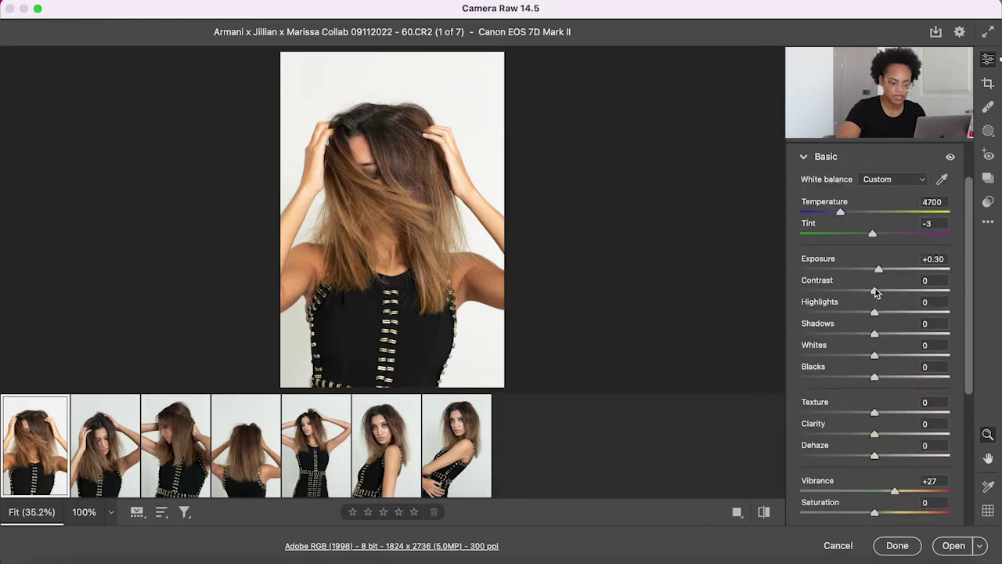
{"action": "left_click_drag", "start_coordinate": [875, 292], "coordinate": [881, 292]}
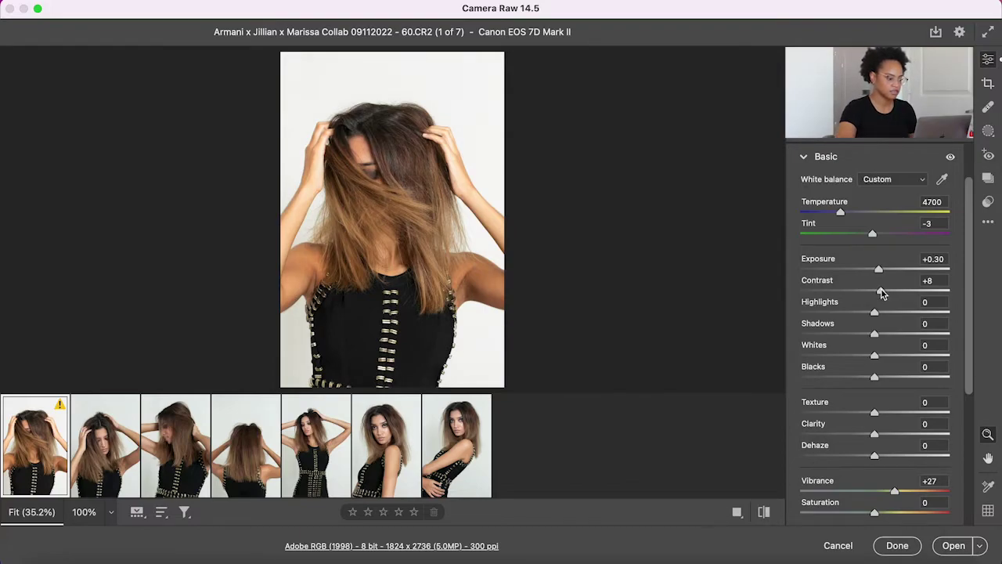
Step: Set the white balance temperature to 4600 and the vibrance to +8
{"action": "left_click", "coordinate": [988, 84]}
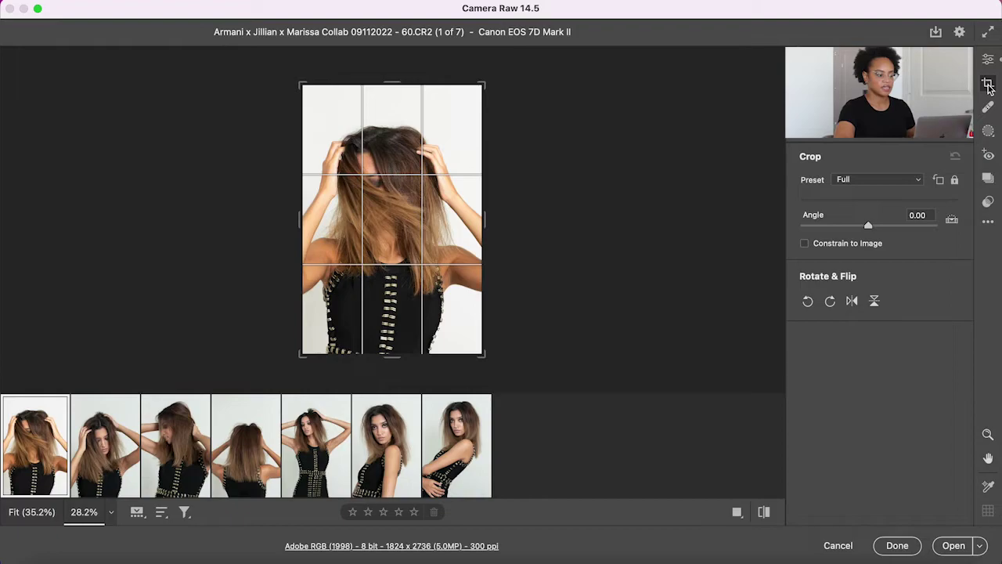
{"action": "left_click", "coordinate": [988, 61]}
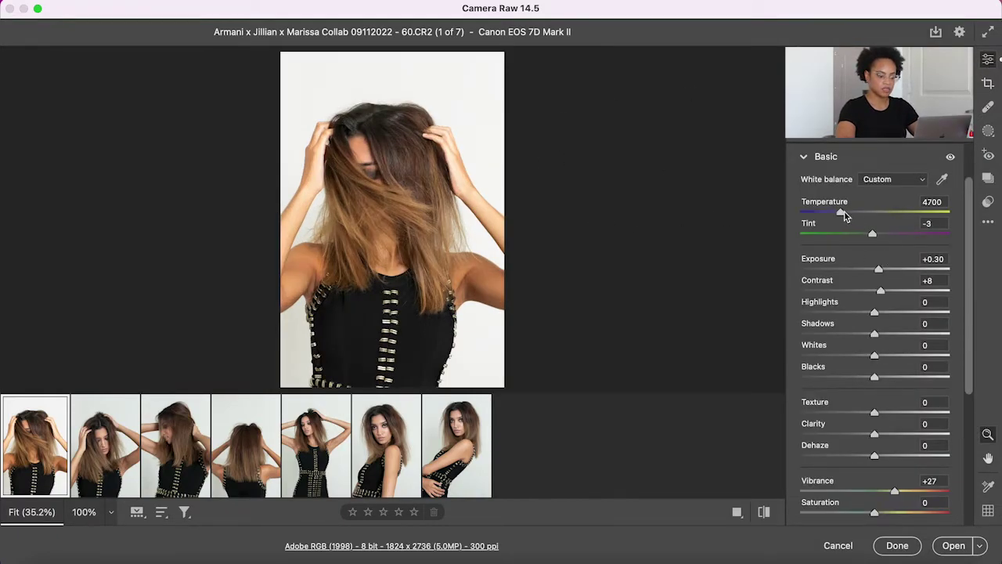
{"action": "left_click_drag", "start_coordinate": [842, 218], "coordinate": [840, 218]}
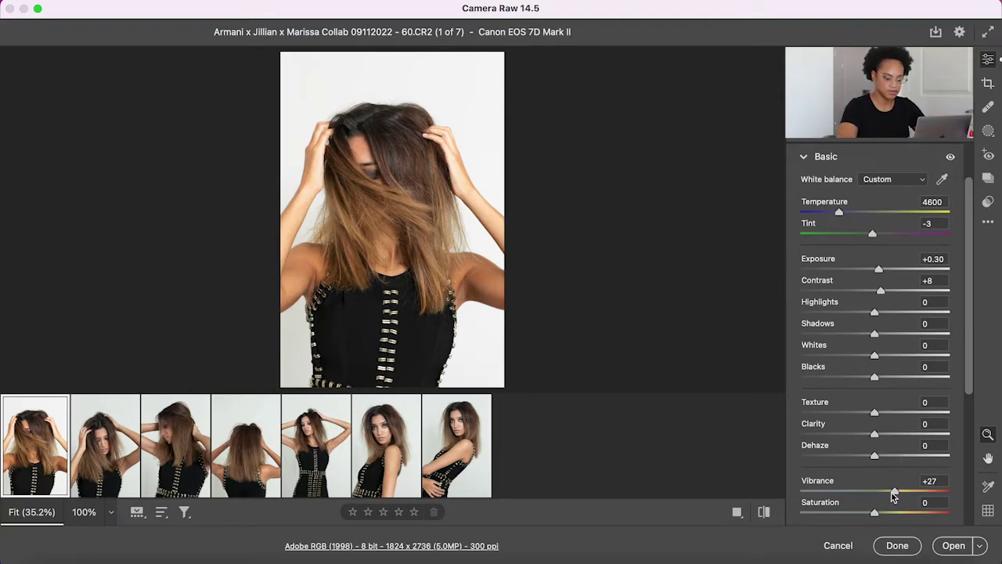
{"action": "left_click_drag", "start_coordinate": [895, 493], "coordinate": [879, 493]}
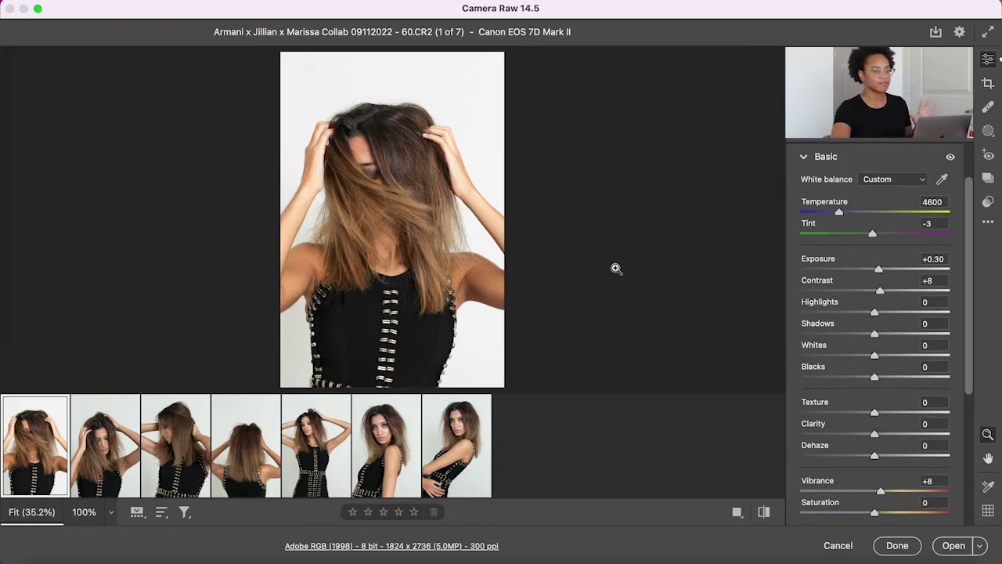
Step: Save the first photo's settings as a user preset named with the model's first name followed by "rock and roll 2"
{"action": "left_click", "coordinate": [988, 203]}
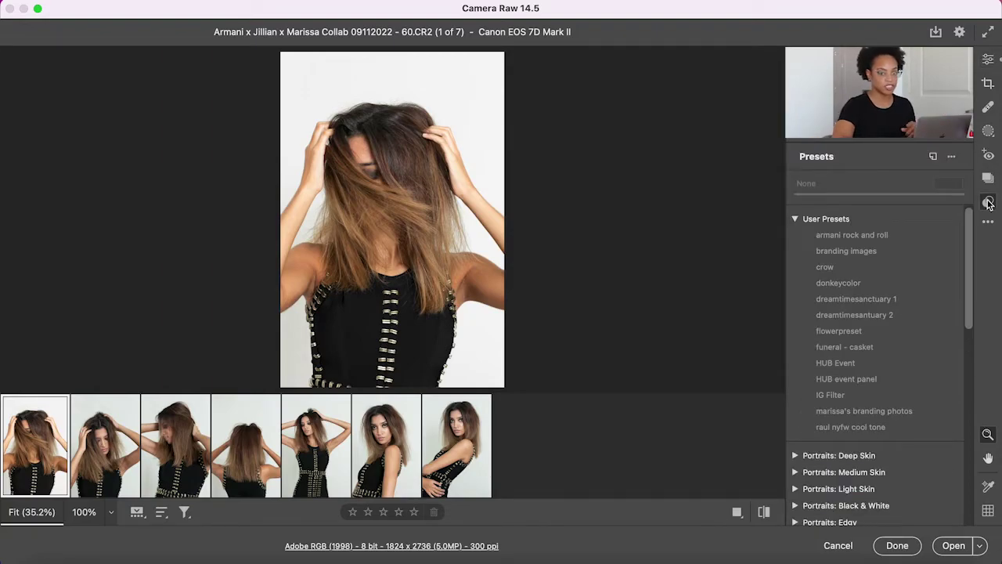
{"action": "left_click", "coordinate": [934, 158]}
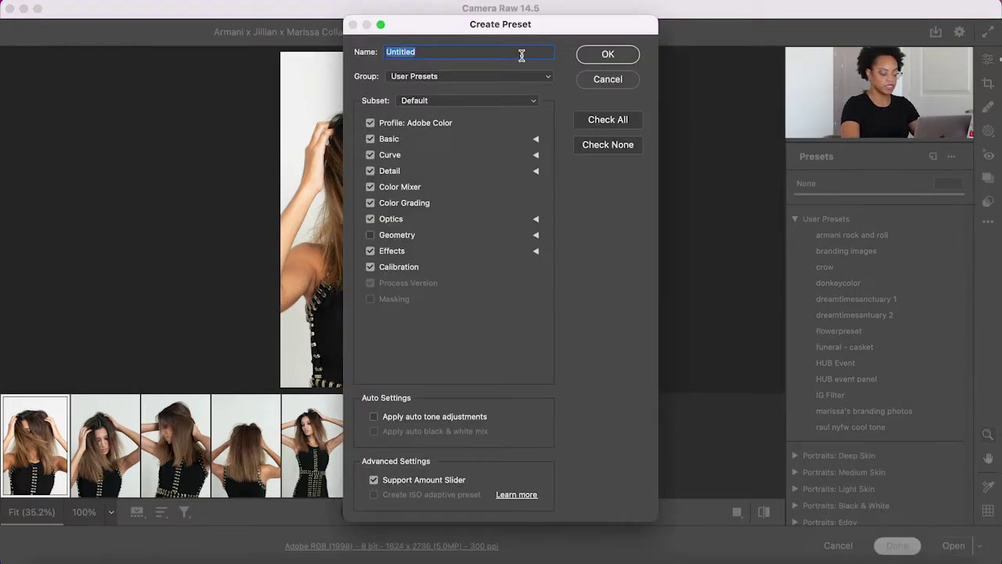
{"action": "type", "text": "armani rock and roll 2"}
{"action": "key", "text": "Return"}
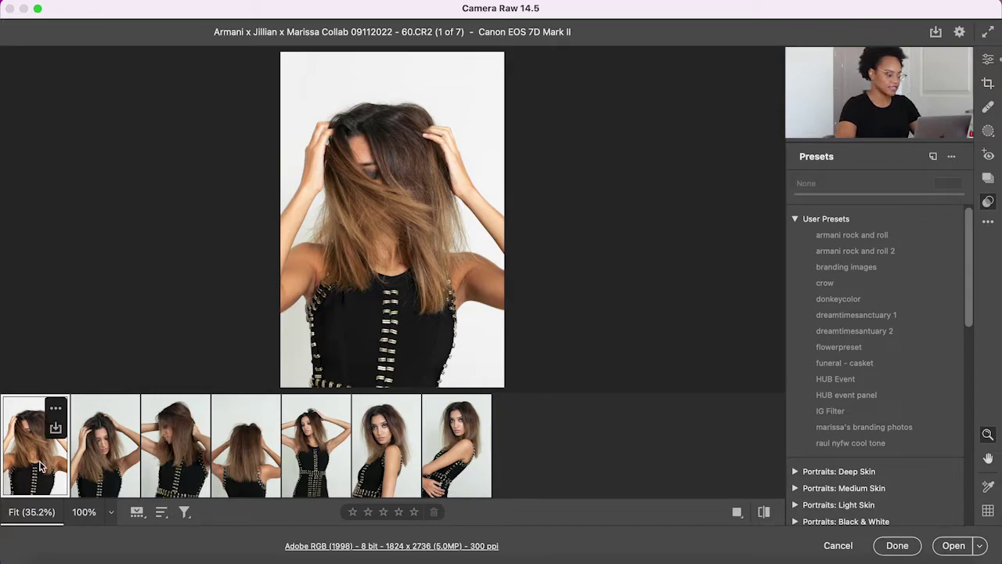
Step: Apply the "rock and roll 2" user preset to the second through seventh photos together
{"action": "left_click", "coordinate": [102, 466]}
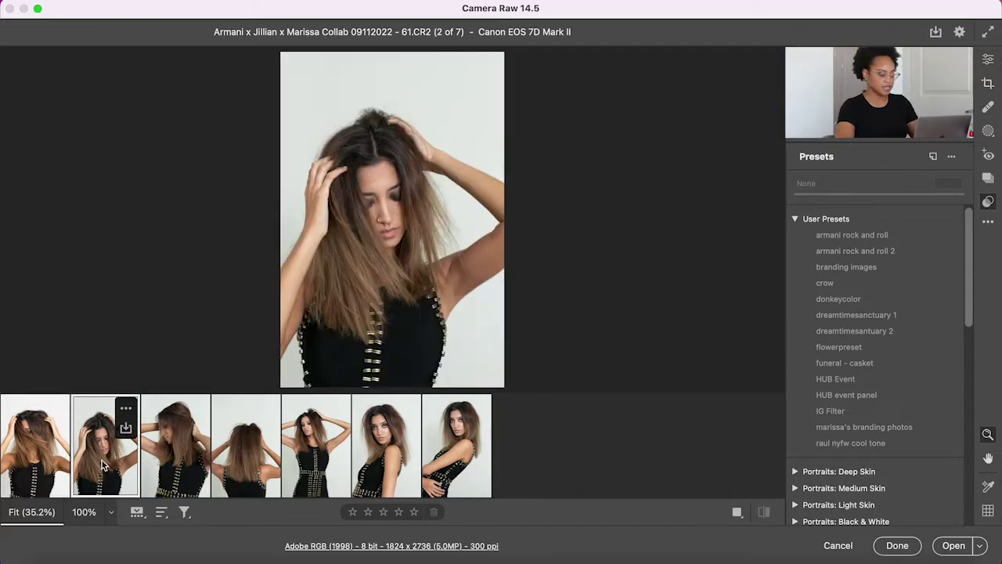
{"action": "left_click", "coordinate": [453, 468], "text": "shift"}
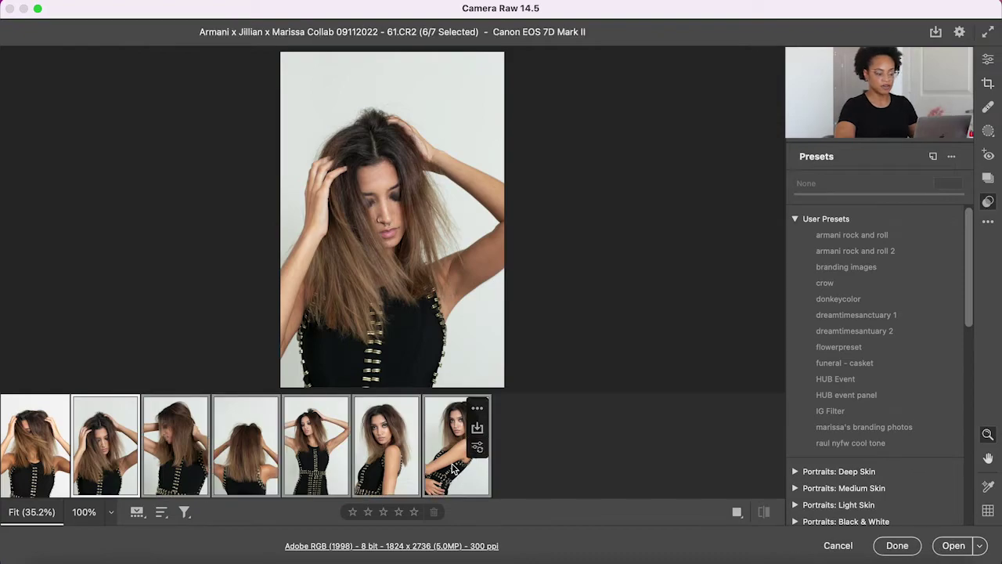
{"action": "left_click", "coordinate": [898, 255]}
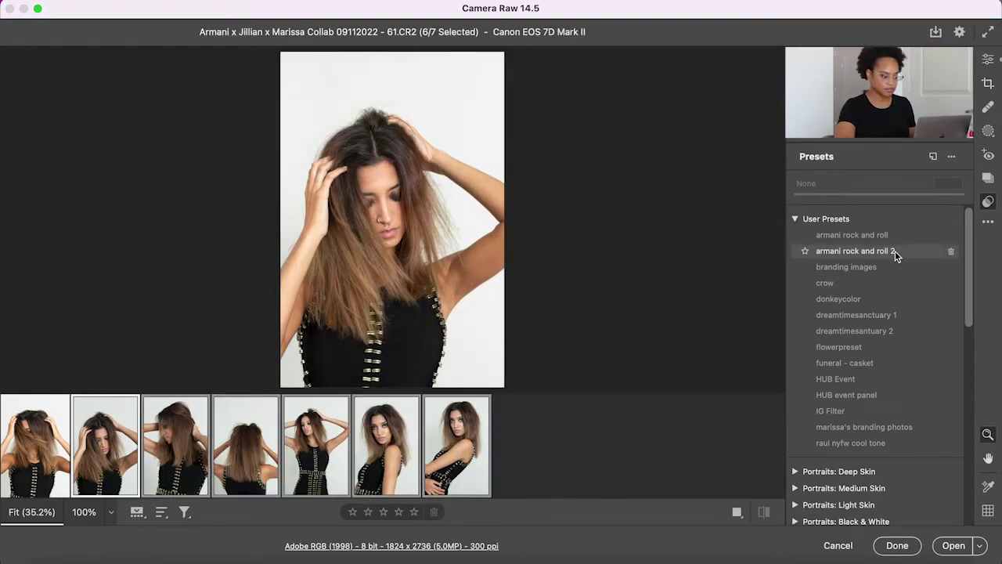
{"action": "left_click", "coordinate": [896, 253]}
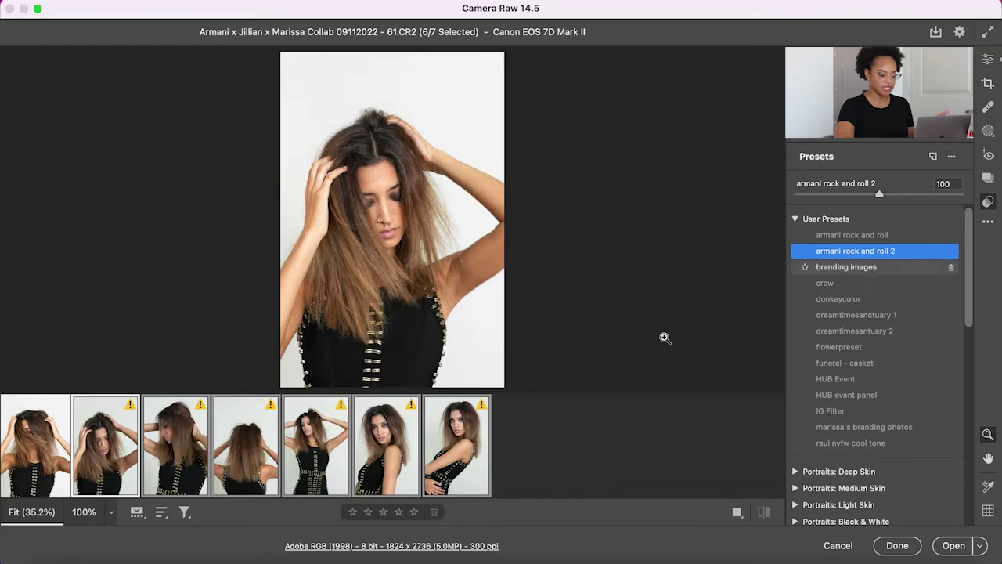
Step: Review the color correction on each photo one by one, from the seventh back to the first
{"action": "mouse_move", "coordinate": [437, 464]}
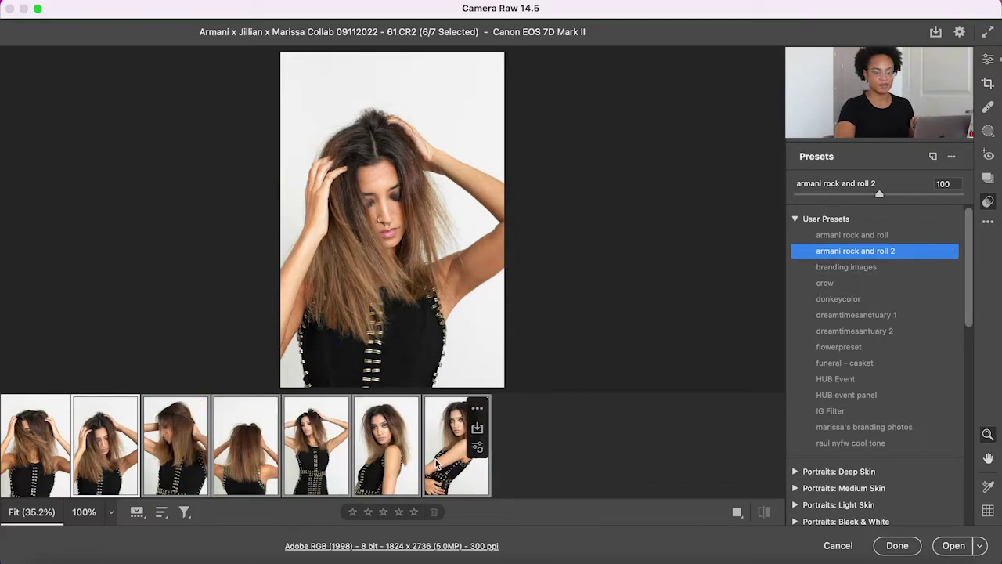
{"action": "left_click", "coordinate": [437, 464]}
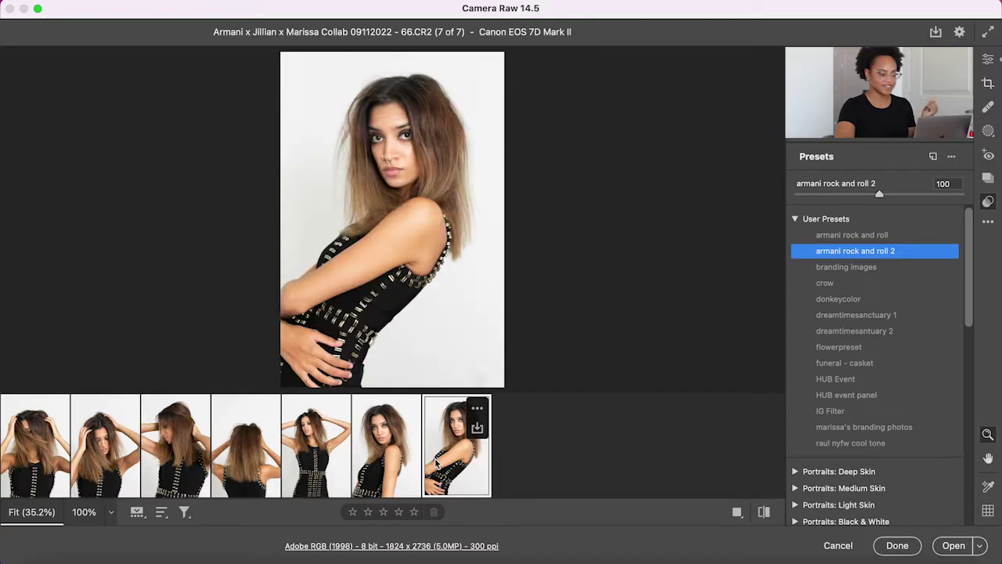
{"action": "left_click", "coordinate": [391, 457]}
{"action": "key", "text": "Left"}
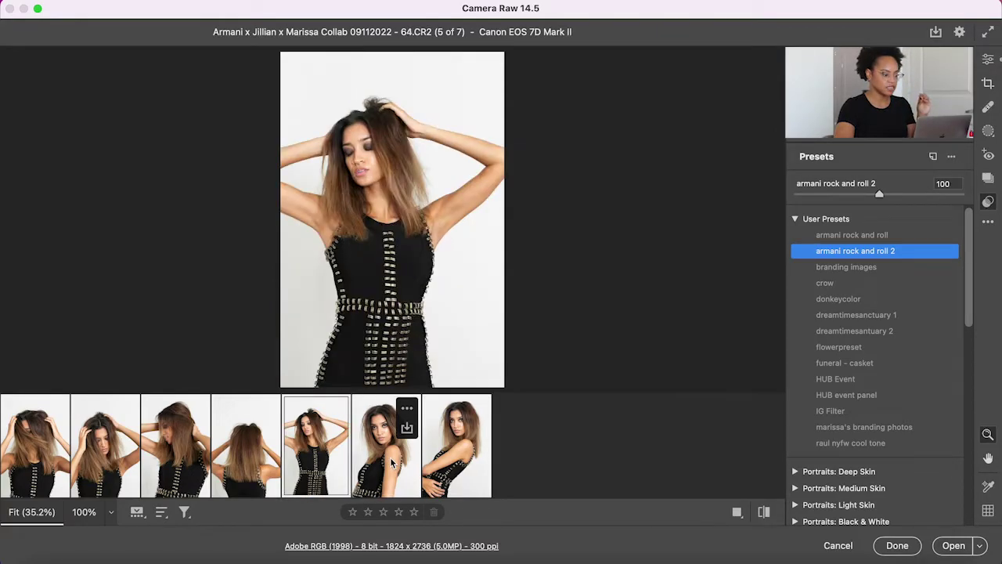
{"action": "key", "text": "Left"}
{"action": "key", "text": "Left"}
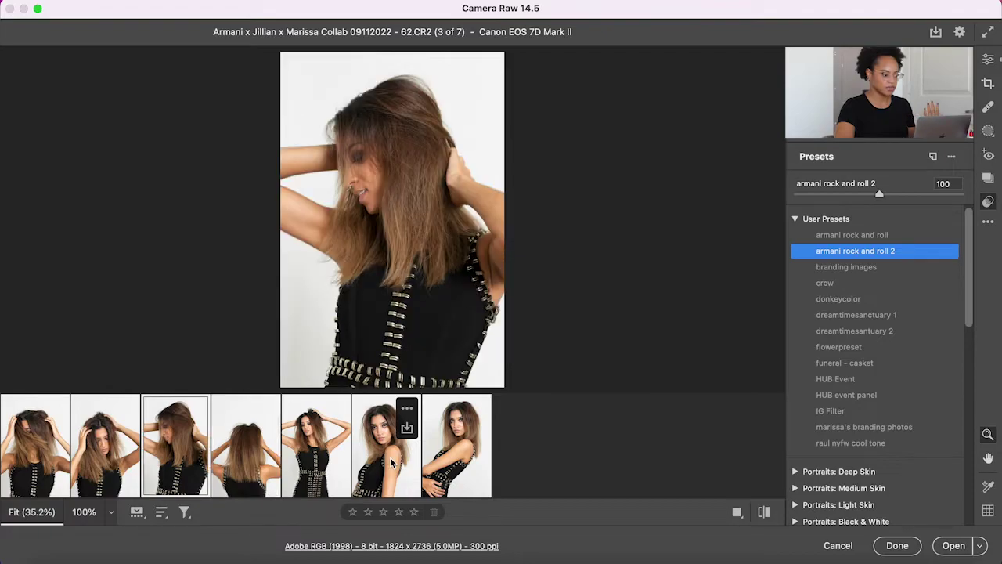
{"action": "key", "text": "Left"}
{"action": "key", "text": "Left"}
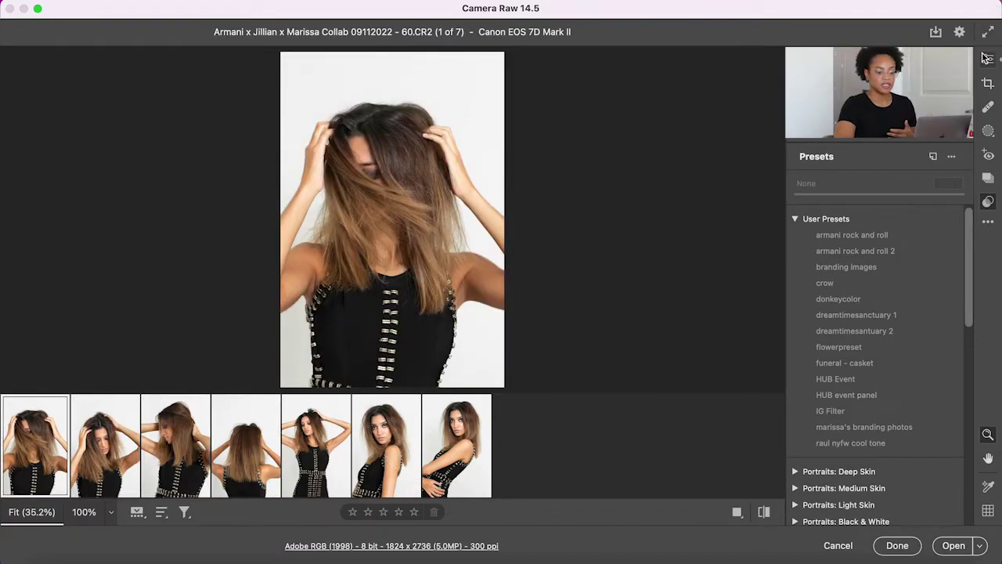
Step: Crop the first photo to the 4 x 5 / 8 x 10 ratio, tightening the frame to about 1740 x 2175 pixels around the model
{"action": "left_click", "coordinate": [988, 83]}
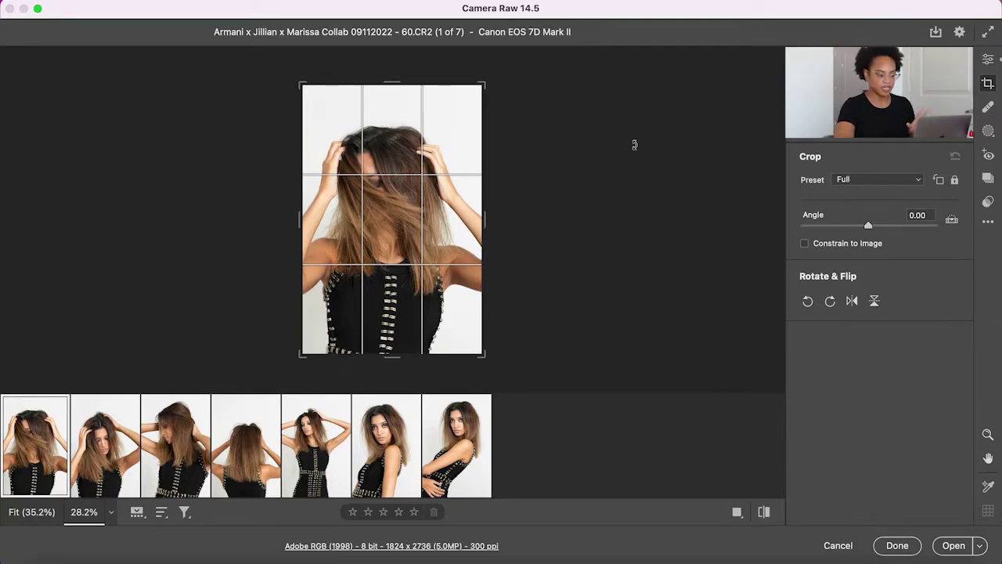
{"action": "left_click_drag", "start_coordinate": [484, 87], "coordinate": [491, 66]}
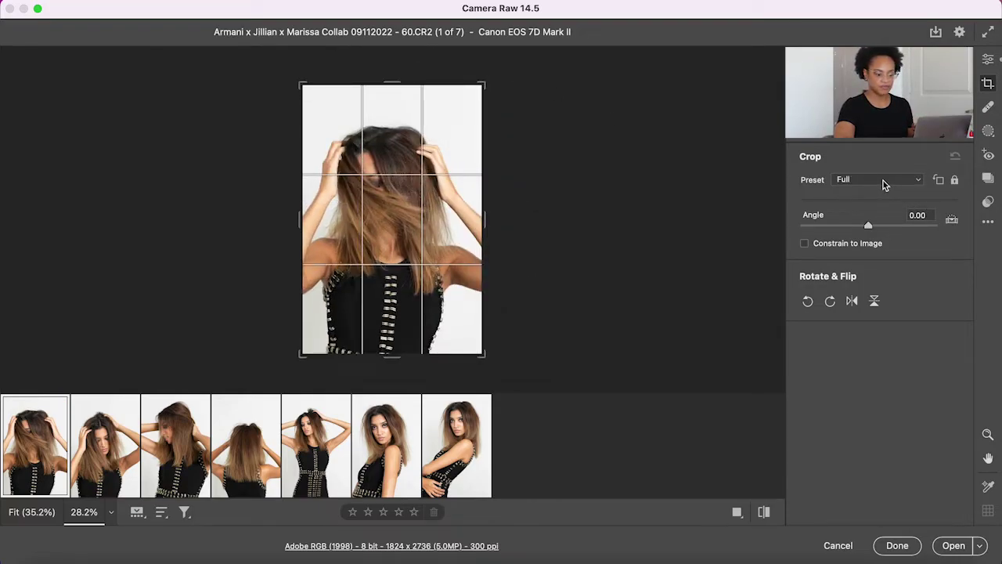
{"action": "left_click", "coordinate": [884, 186]}
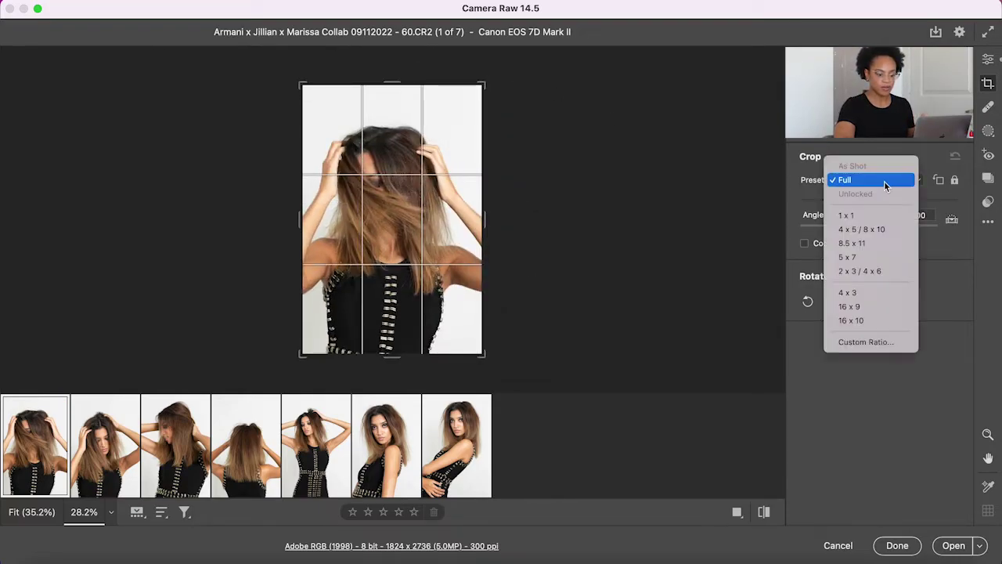
{"action": "left_click", "coordinate": [861, 229]}
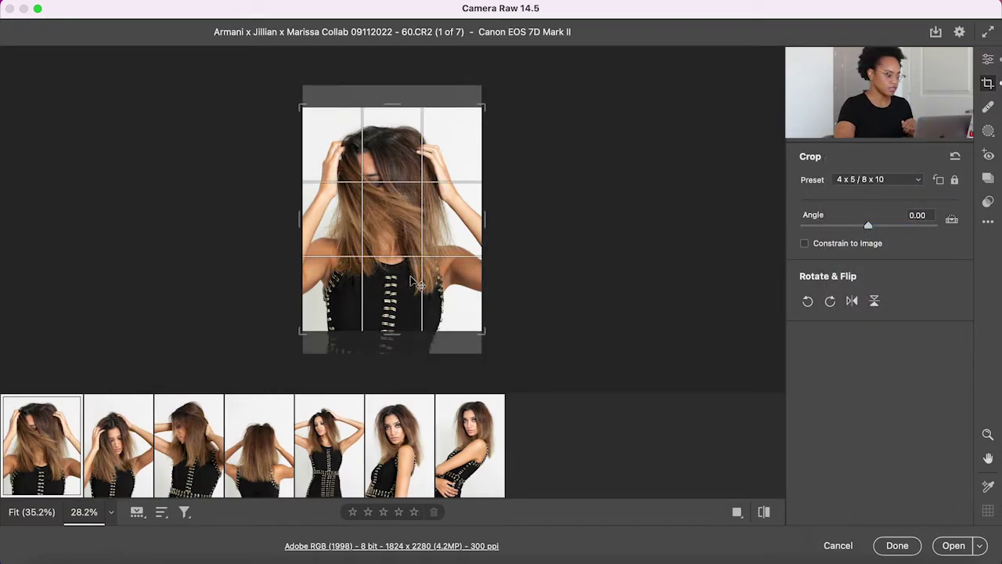
{"action": "left_click_drag", "start_coordinate": [443, 288], "coordinate": [441, 272]}
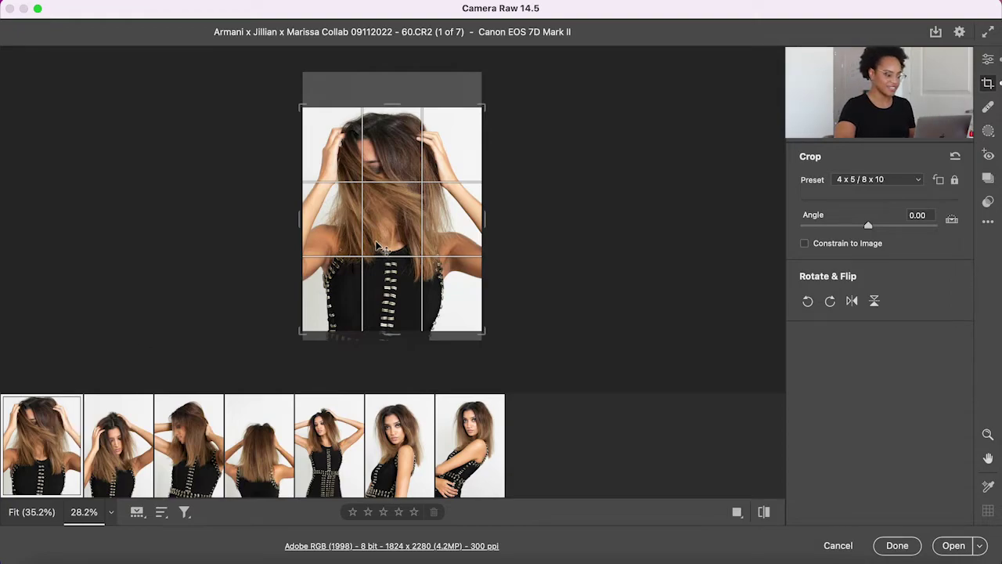
{"action": "left_click_drag", "start_coordinate": [383, 248], "coordinate": [377, 256]}
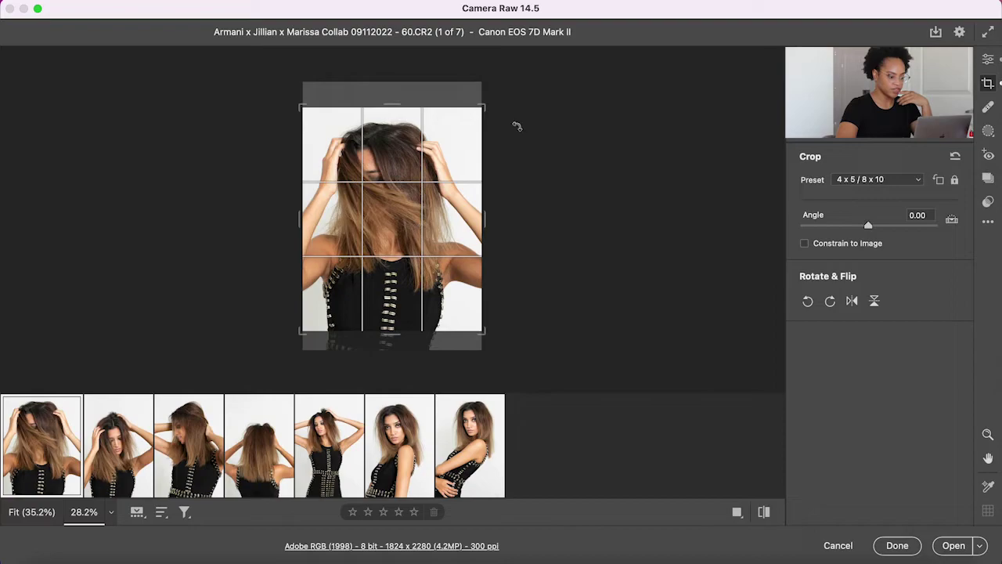
{"action": "left_click_drag", "start_coordinate": [480, 110], "coordinate": [466, 141]}
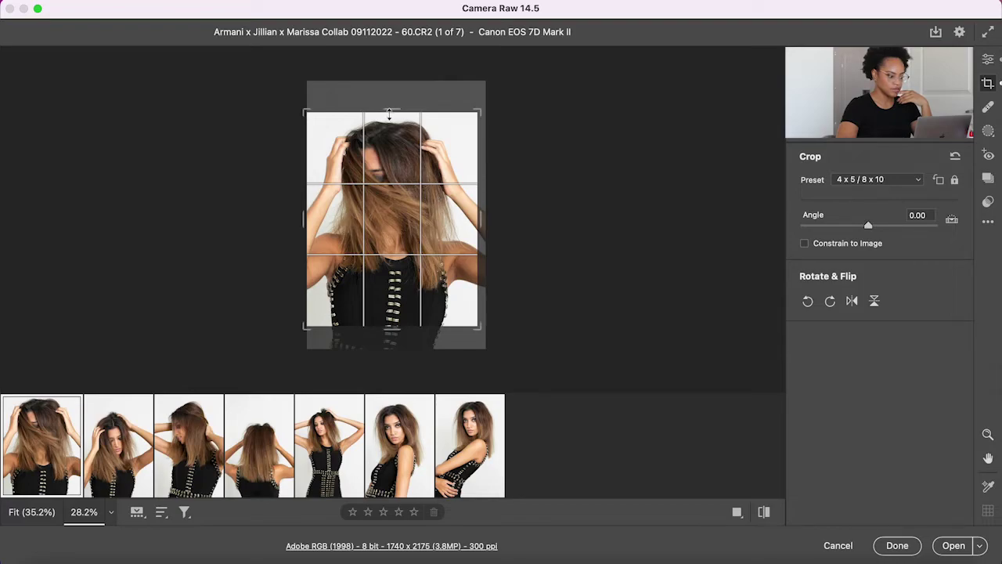
{"action": "left_click_drag", "start_coordinate": [416, 197], "coordinate": [416, 205]}
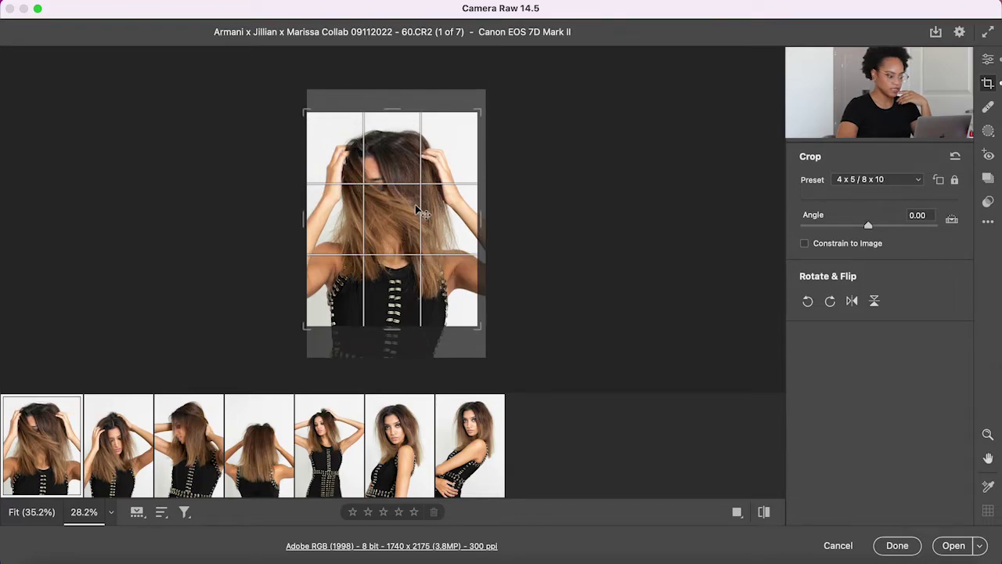
{"action": "key", "text": "Return"}
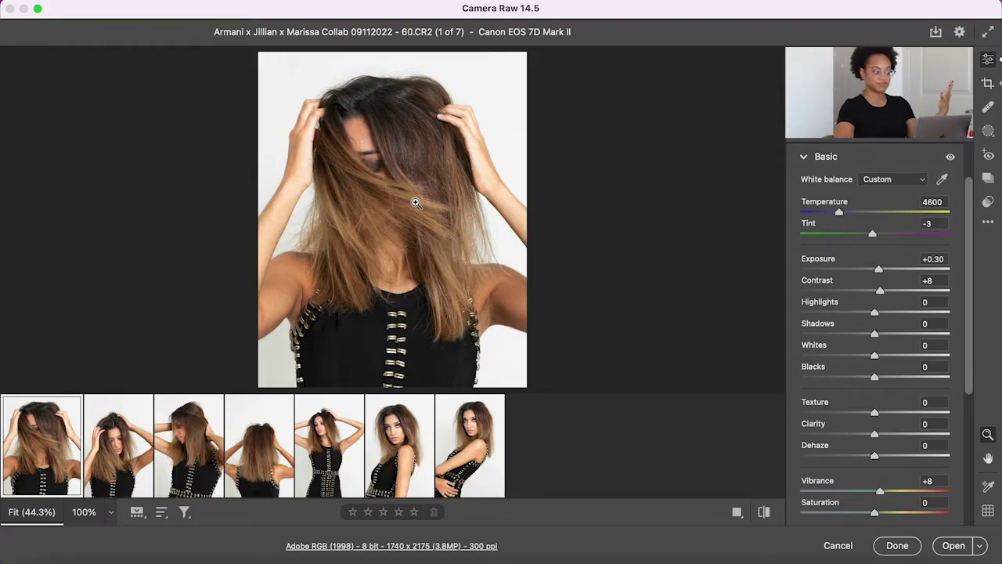
Step: Crop the second photo to the 4 x 5 / 8 x 10 ratio, trimming the empty background above the head
{"action": "left_click", "coordinate": [124, 440]}
{"action": "left_click", "coordinate": [988, 83]}
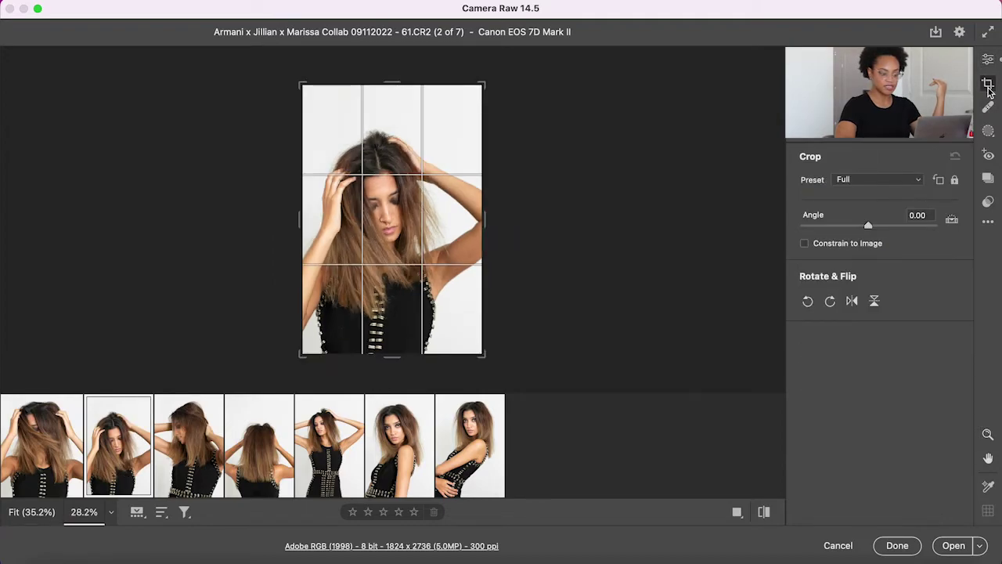
{"action": "left_click", "coordinate": [885, 180]}
{"action": "left_click", "coordinate": [861, 229]}
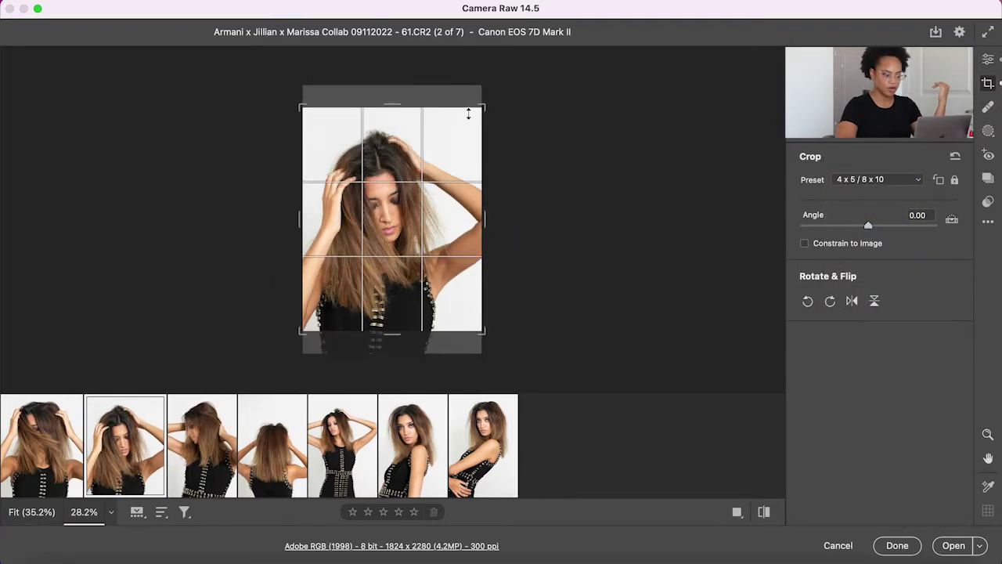
{"action": "left_click_drag", "start_coordinate": [445, 147], "coordinate": [445, 125]}
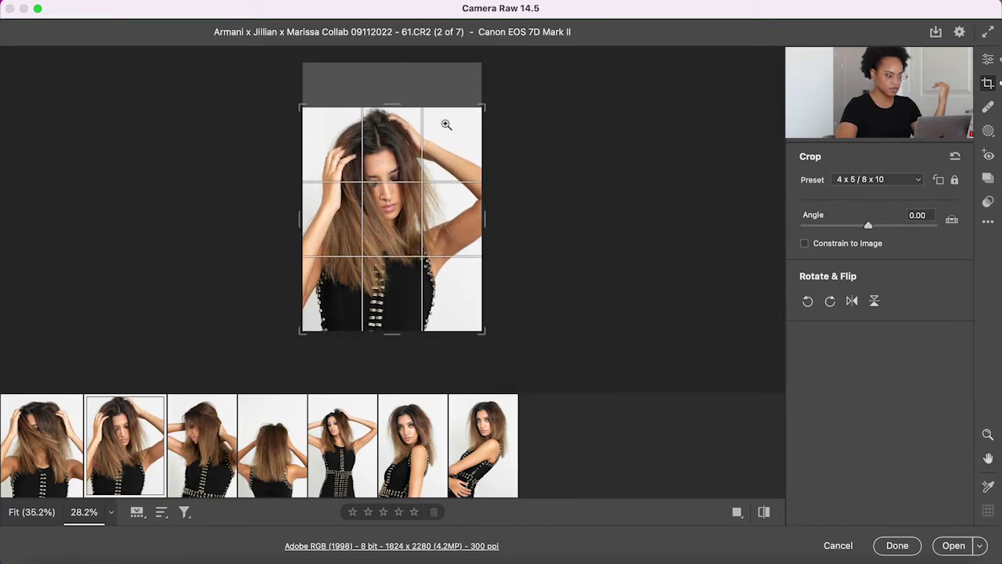
Step: Confirm the second photo's crop, and crop the third photo to the 4 x 5 / 8 x 10 ratio at about 1570 x 1963 pixels
{"action": "key", "text": "Return"}
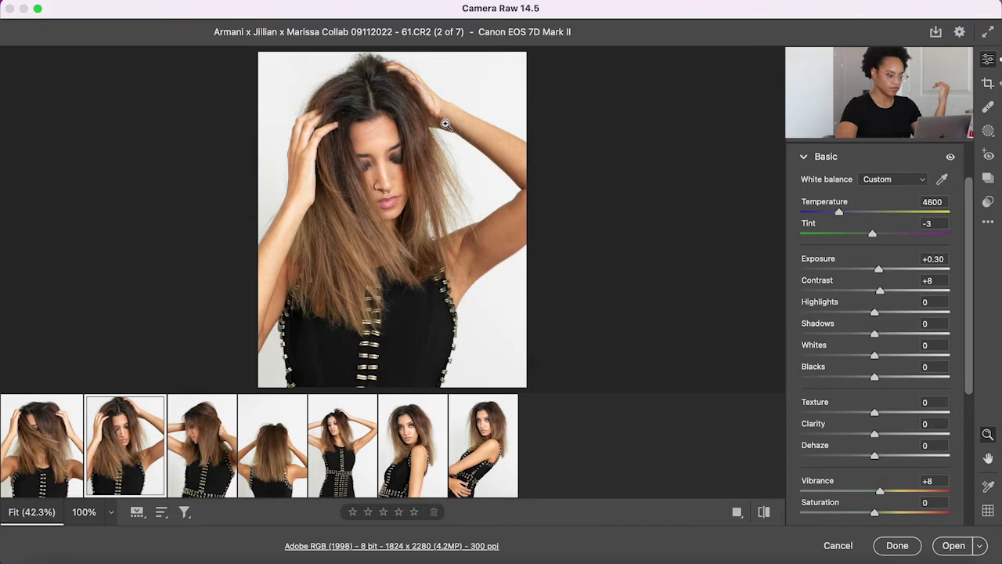
{"action": "left_click", "coordinate": [220, 485]}
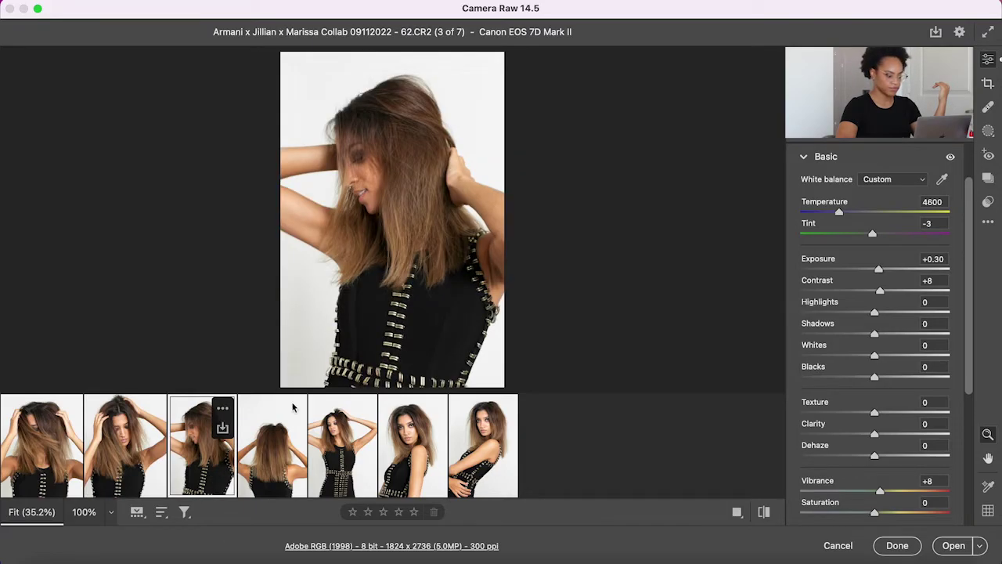
{"action": "left_click", "coordinate": [988, 84]}
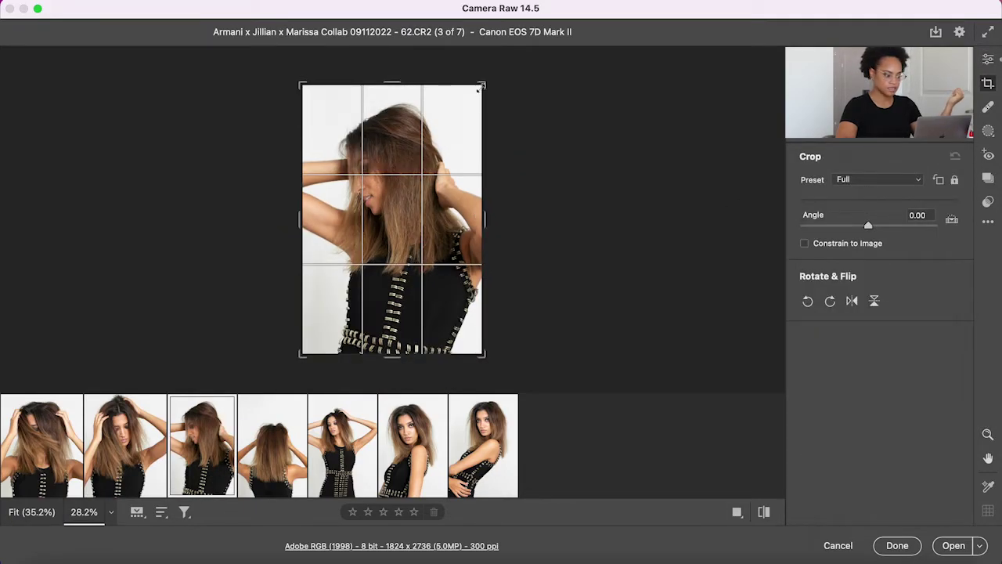
{"action": "left_click", "coordinate": [867, 180]}
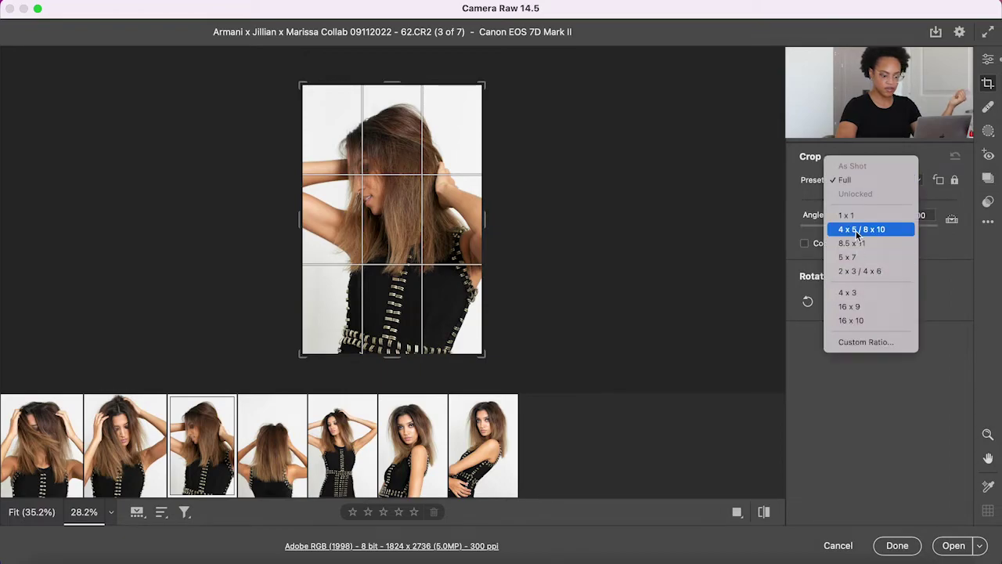
{"action": "left_click", "coordinate": [860, 229]}
{"action": "left_click_drag", "start_coordinate": [425, 201], "coordinate": [432, 211]}
{"action": "left_click_drag", "start_coordinate": [483, 103], "coordinate": [459, 136]}
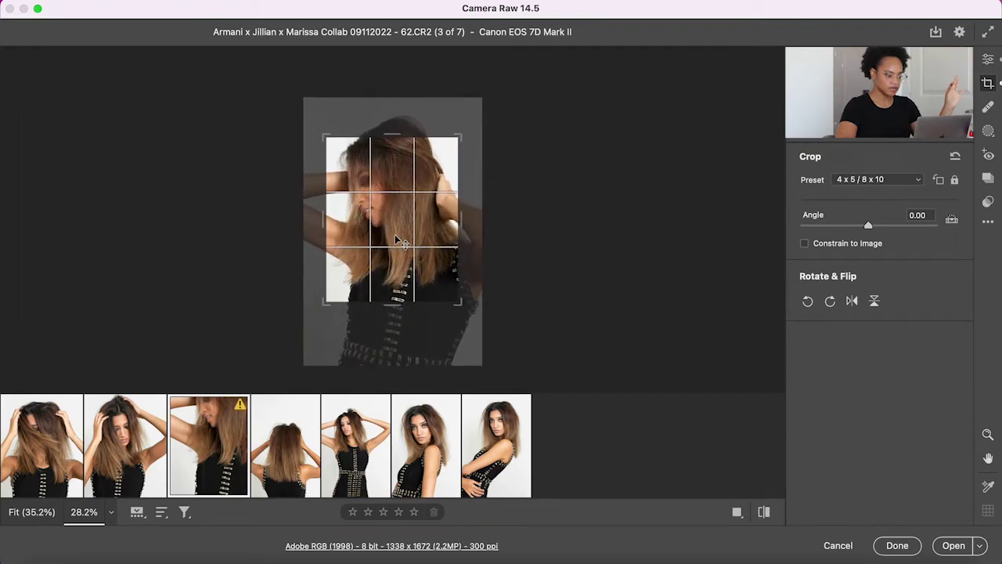
{"action": "mouse_move", "coordinate": [397, 238]}
{"action": "left_mouse_down"}
{"action": "mouse_move", "coordinate": [400, 264]}
{"action": "mouse_move", "coordinate": [393, 224]}
{"action": "left_mouse_up"}
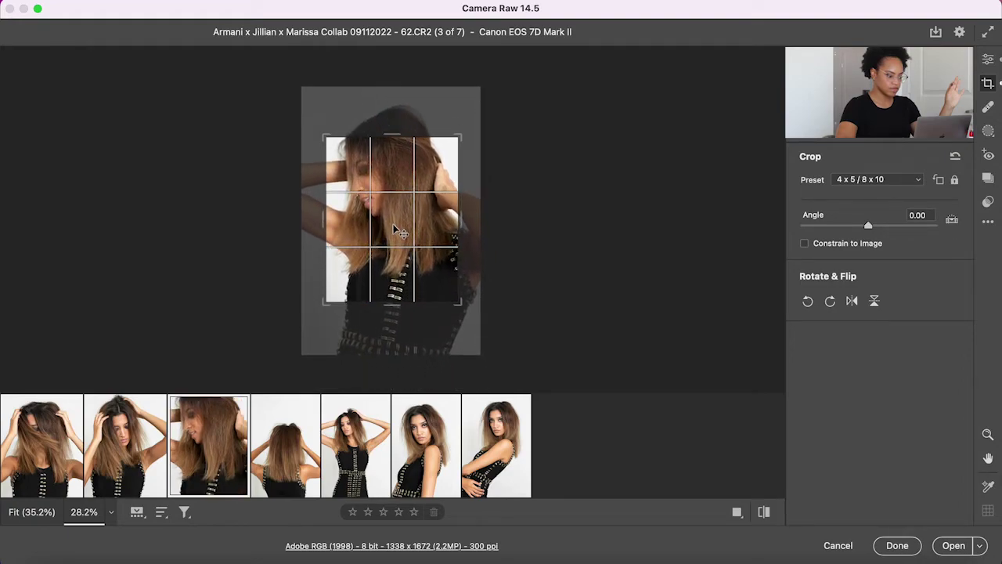
{"action": "left_click_drag", "start_coordinate": [459, 138], "coordinate": [479, 109]}
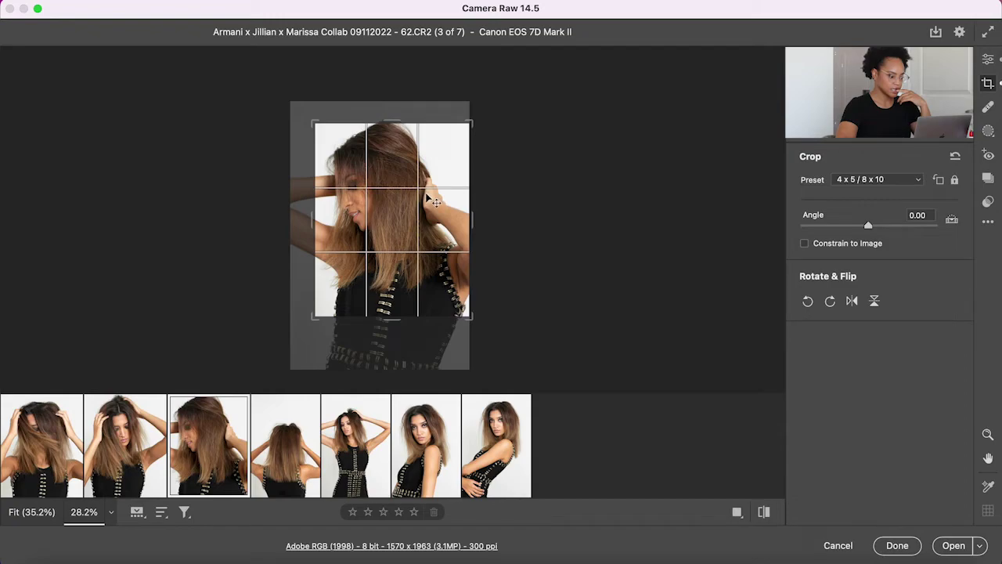
{"action": "key", "text": "Return"}
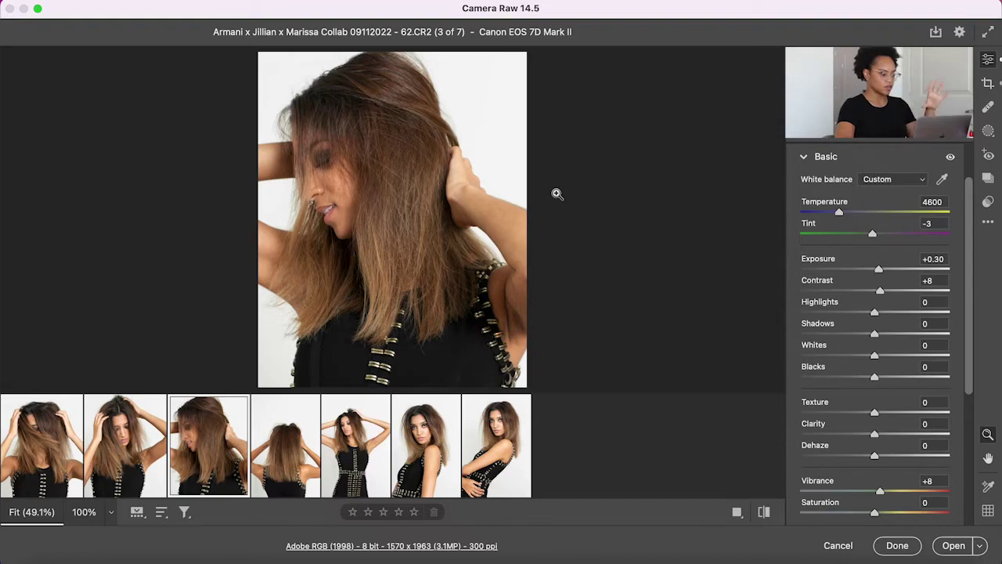
Step: Crop the fourth photo to the 4 x 5 / 8 x 10 ratio at full width, trimming the empty background above the head
{"action": "left_click", "coordinate": [287, 467]}
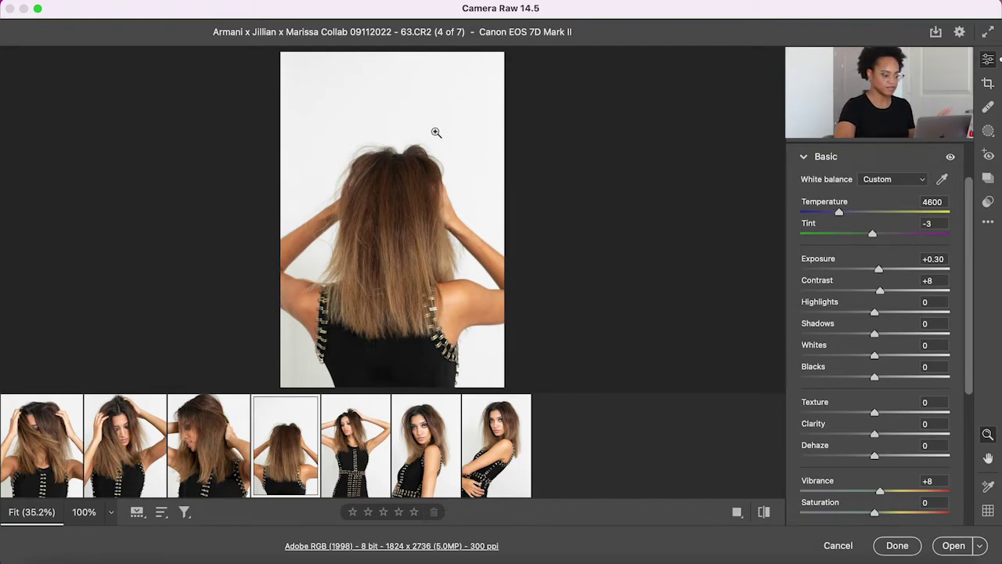
{"action": "left_click", "coordinate": [988, 83]}
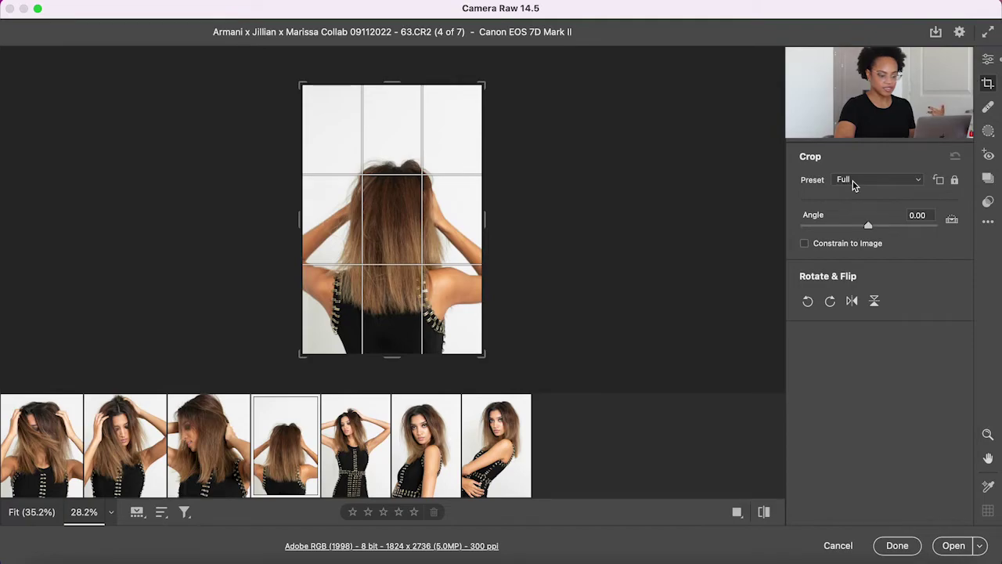
{"action": "left_click", "coordinate": [853, 181]}
{"action": "left_click", "coordinate": [859, 228]}
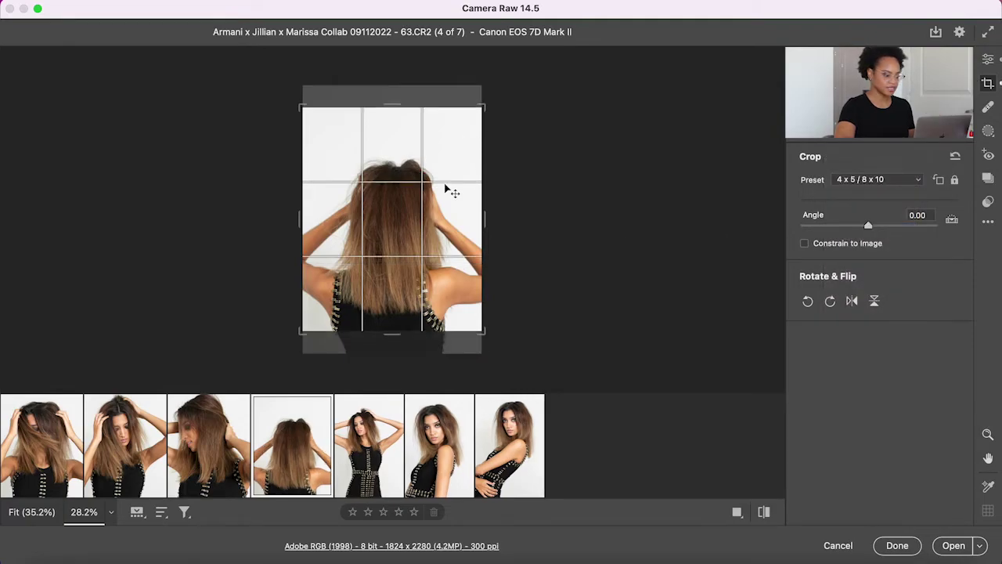
{"action": "left_click_drag", "start_coordinate": [447, 188], "coordinate": [452, 156]}
{"action": "key", "text": "Return"}
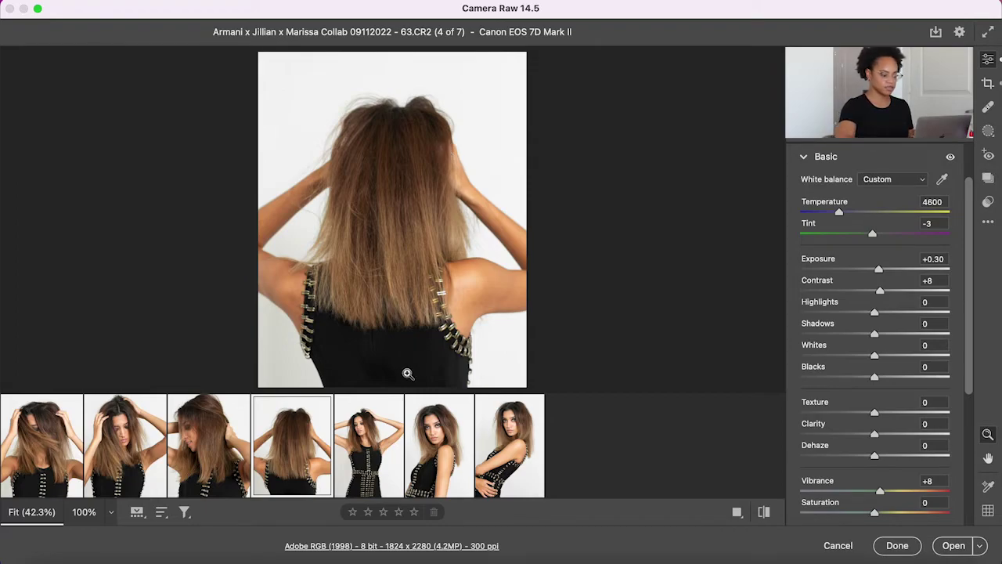
Step: Crop the fifth photo to the 4 x 5 / 8 x 10 ratio, tightening the frame to about 1658 x 2072 pixels around the model
{"action": "left_click", "coordinate": [368, 454]}
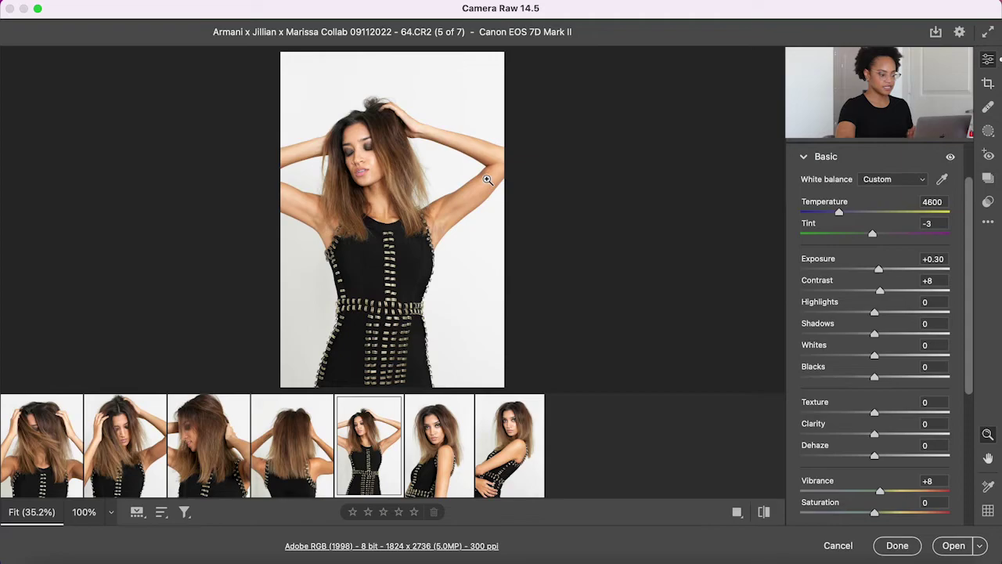
{"action": "left_click", "coordinate": [988, 83]}
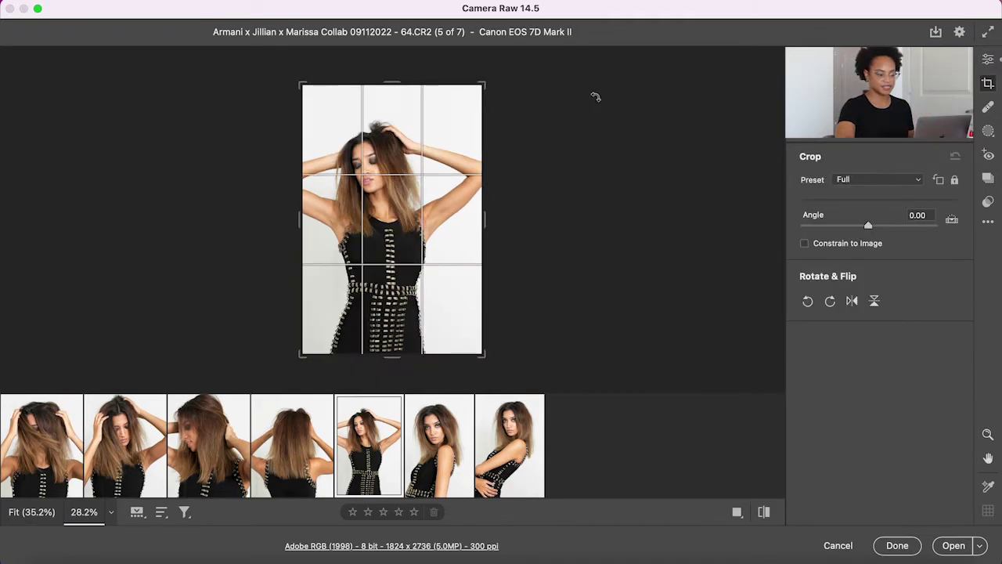
{"action": "left_click", "coordinate": [881, 181]}
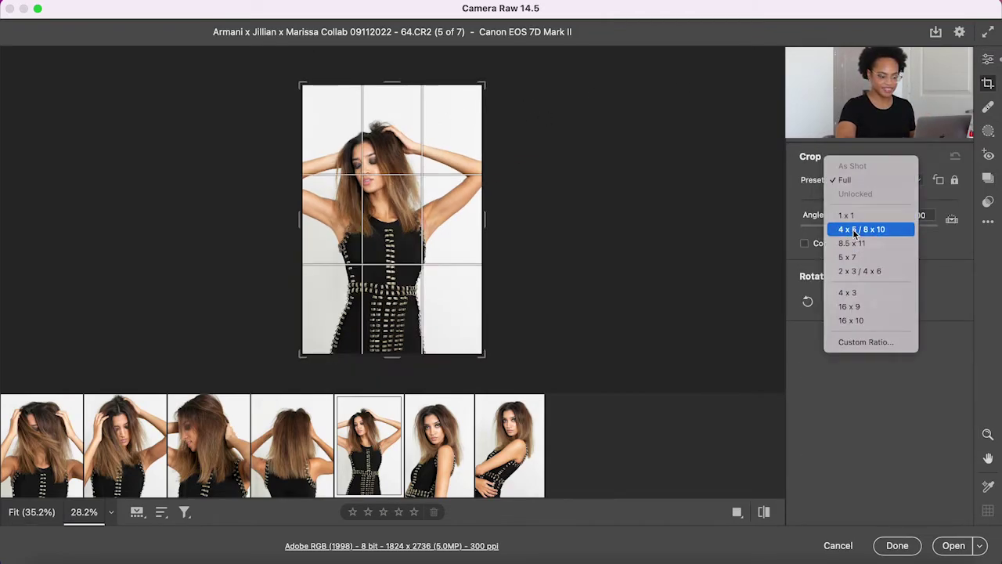
{"action": "left_click", "coordinate": [850, 226]}
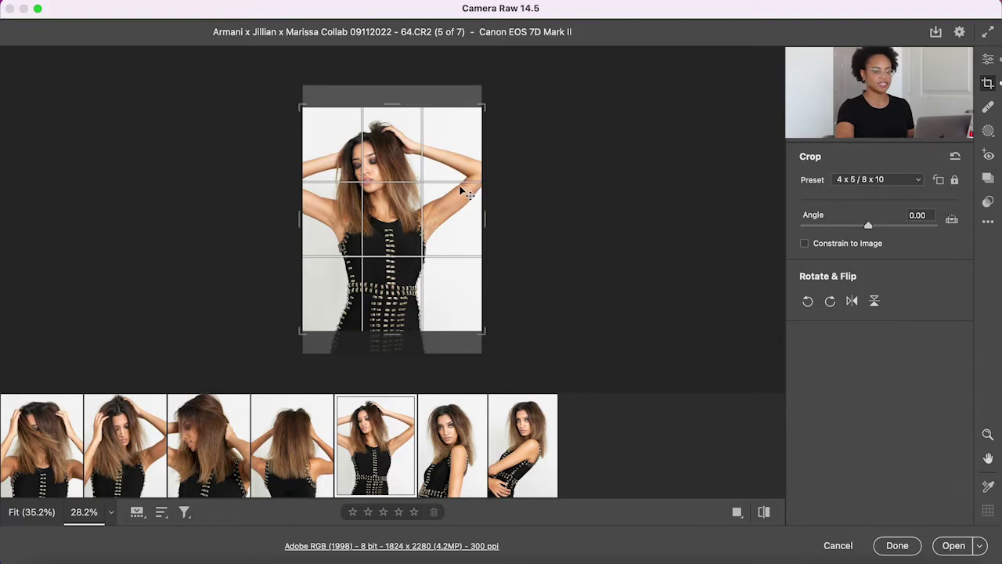
{"action": "left_click_drag", "start_coordinate": [451, 208], "coordinate": [450, 202]}
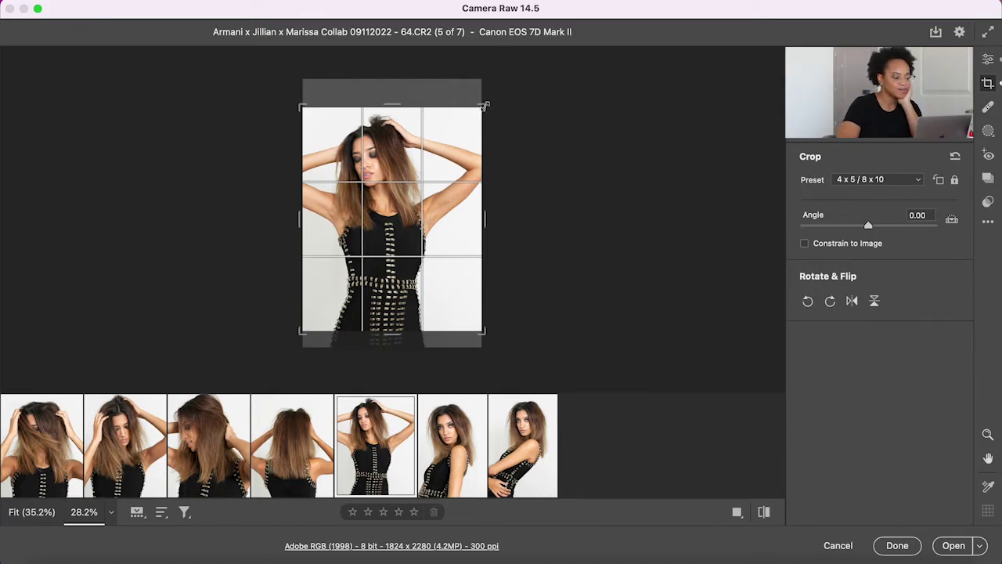
{"action": "left_click_drag", "start_coordinate": [485, 105], "coordinate": [479, 116]}
{"action": "left_click_drag", "start_coordinate": [444, 197], "coordinate": [450, 217]}
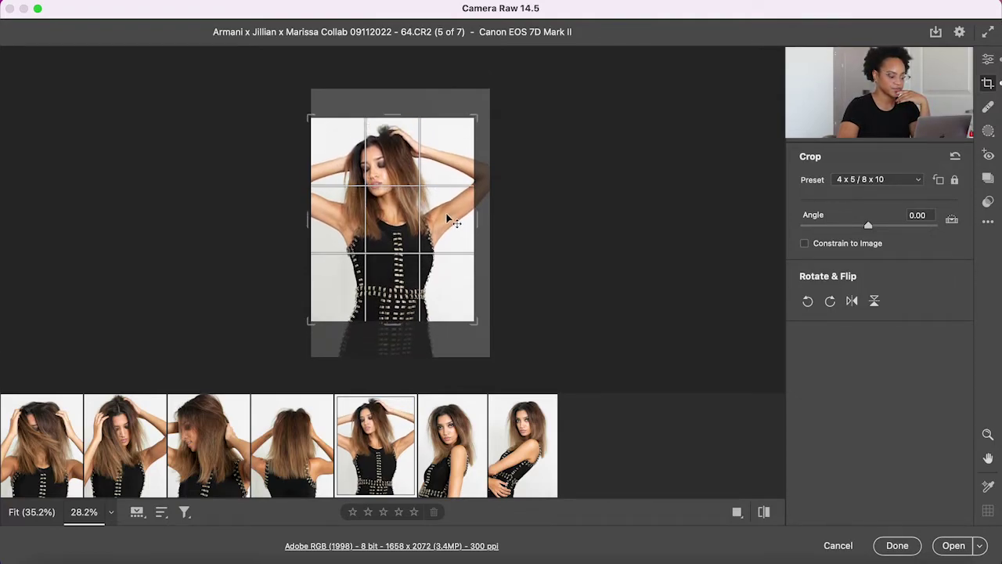
{"action": "key", "text": "Return"}
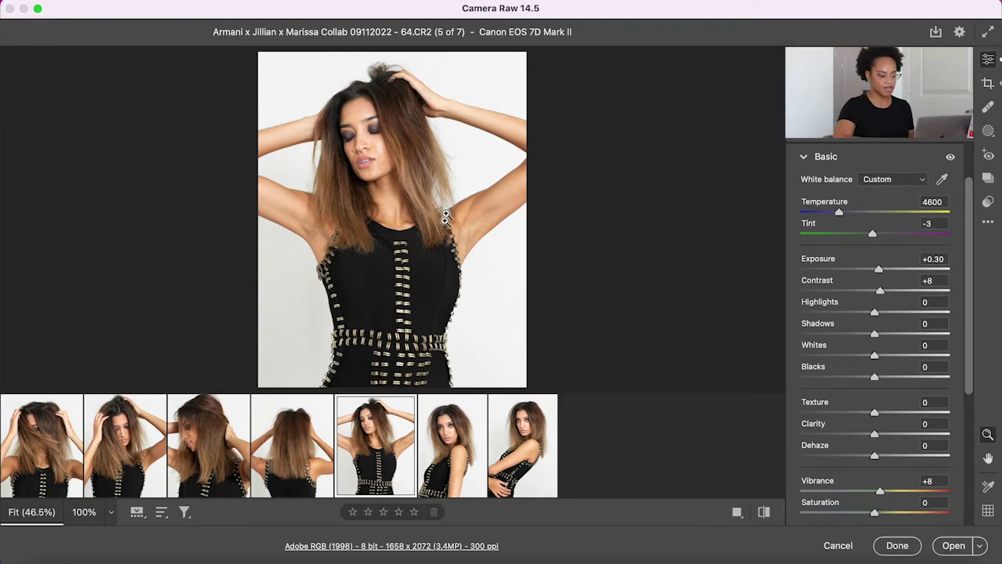
Step: Crop the sixth photo at its original proportions to about 1648 x 2472 pixels, keeping some space above the hair
{"action": "left_click", "coordinate": [446, 470]}
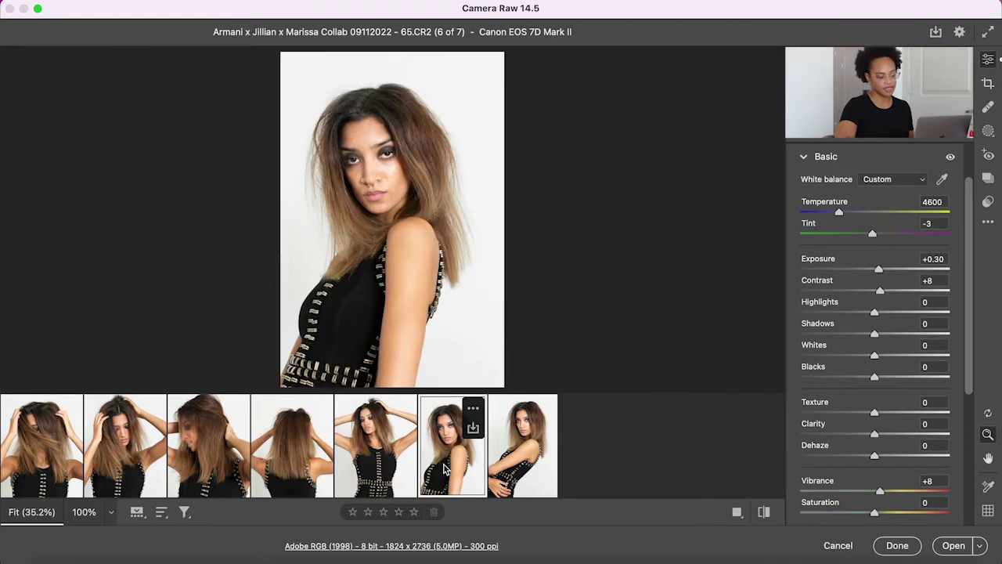
{"action": "left_click", "coordinate": [988, 84]}
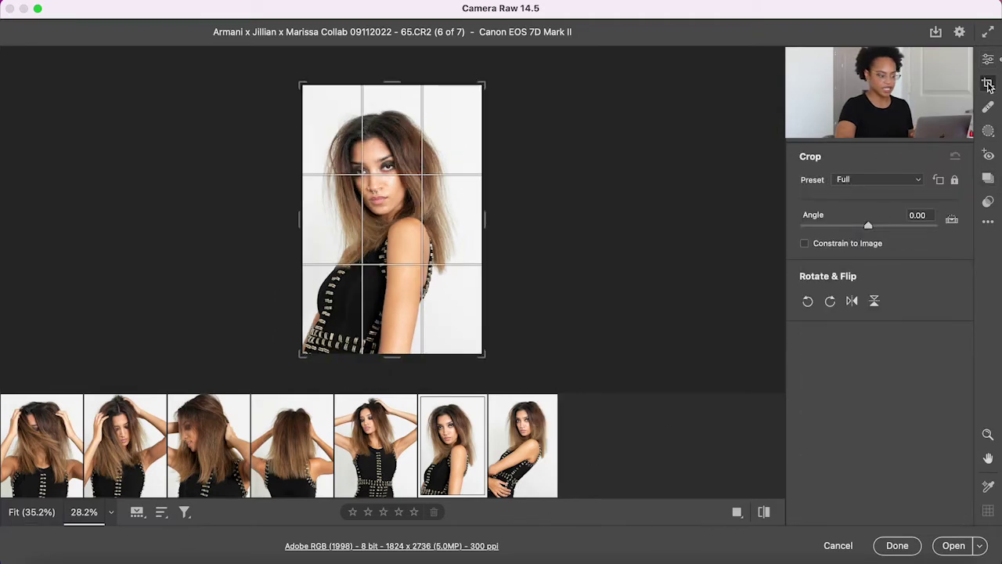
{"action": "left_click_drag", "start_coordinate": [486, 82], "coordinate": [479, 91]}
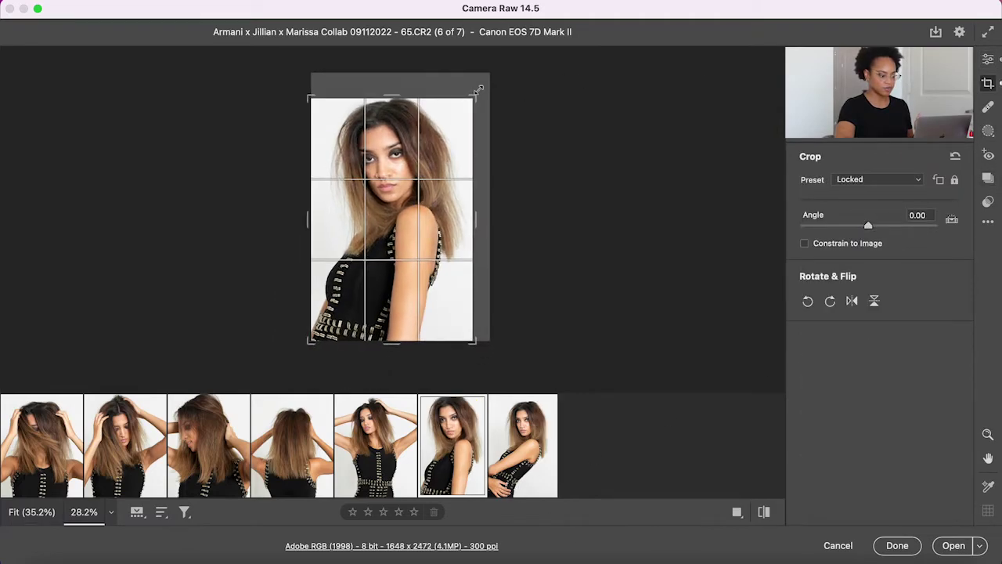
{"action": "left_click_drag", "start_coordinate": [427, 189], "coordinate": [430, 202]}
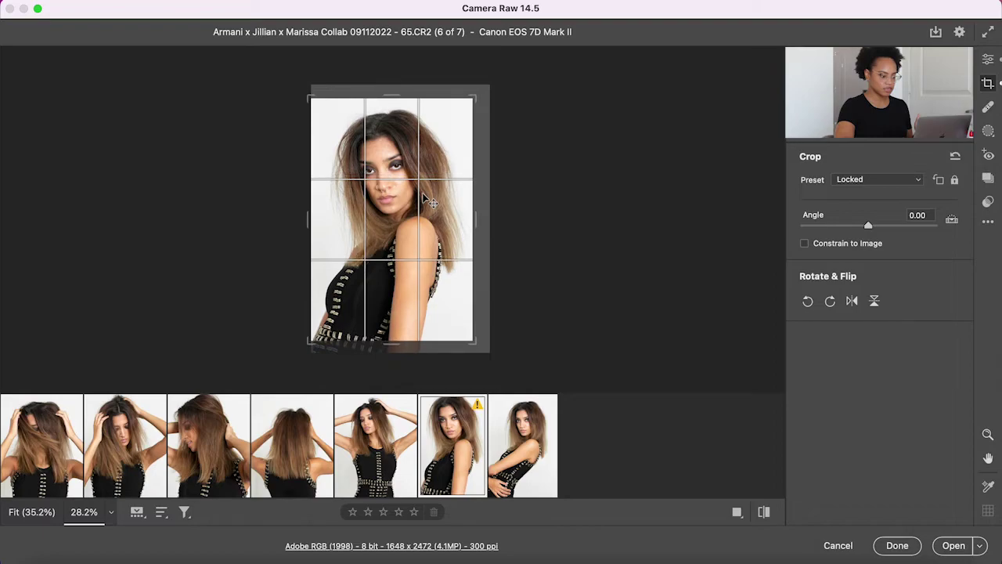
{"action": "key", "text": "Return"}
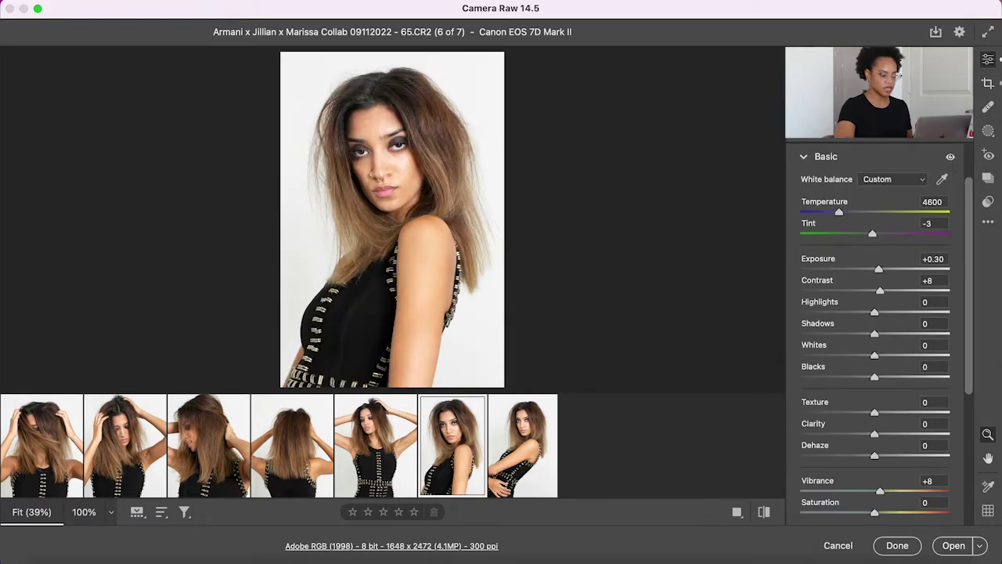
Step: Try a 4 x 5 / 8 x 10 crop on the seventh photo with the frame shifted up above the head, and undo it
{"action": "left_click", "coordinate": [539, 475]}
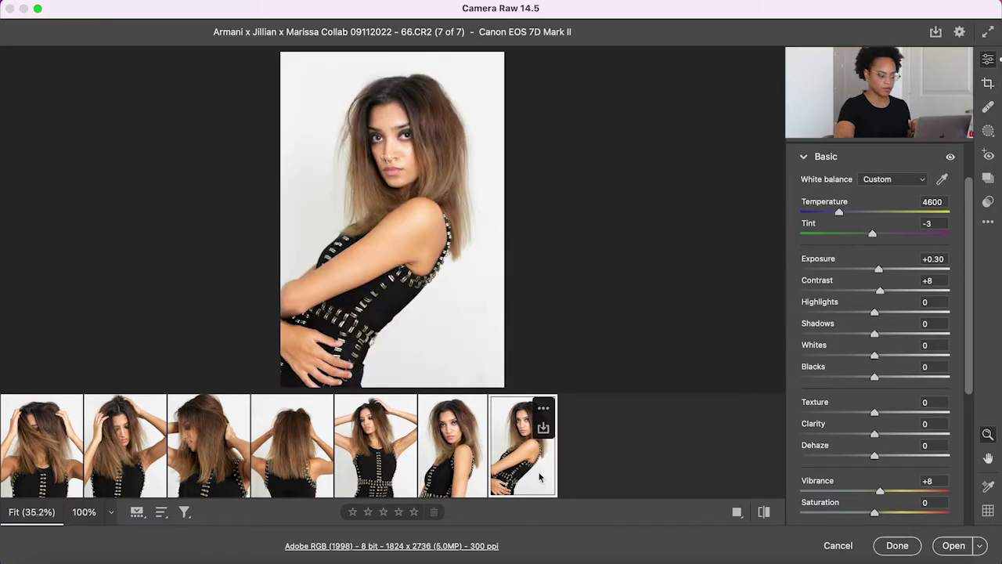
{"action": "left_click", "coordinate": [989, 84]}
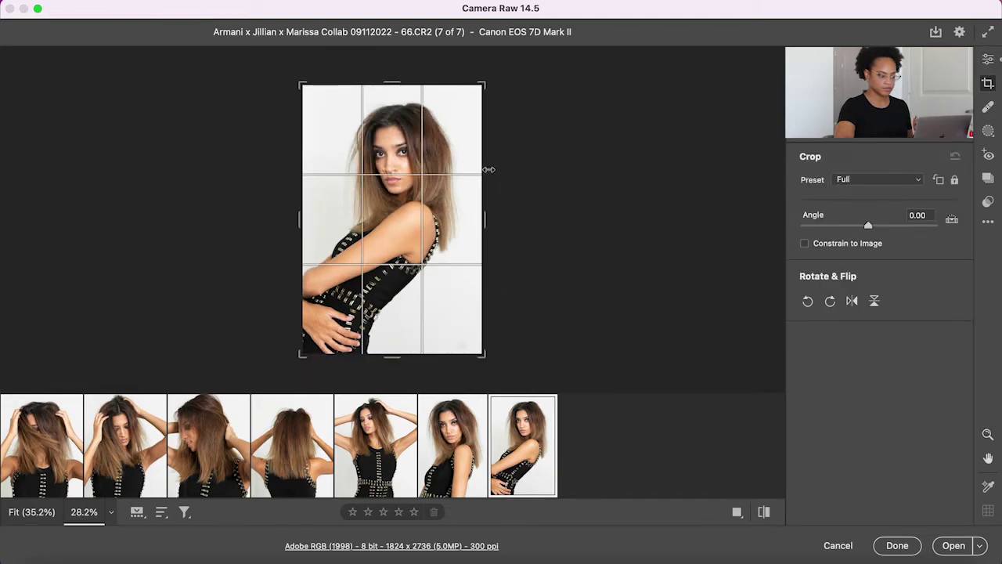
{"action": "left_click", "coordinate": [477, 448]}
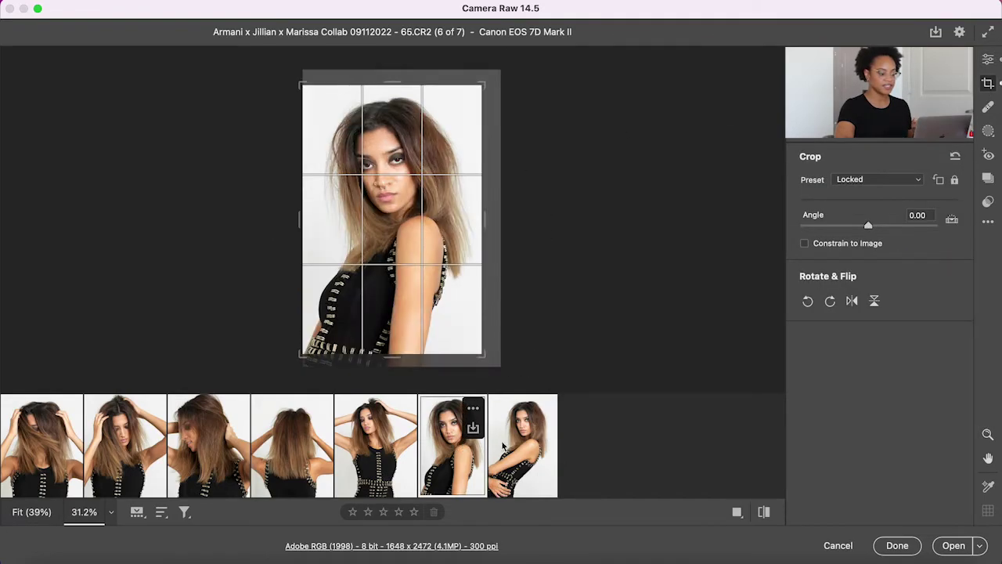
{"action": "left_click", "coordinate": [495, 446]}
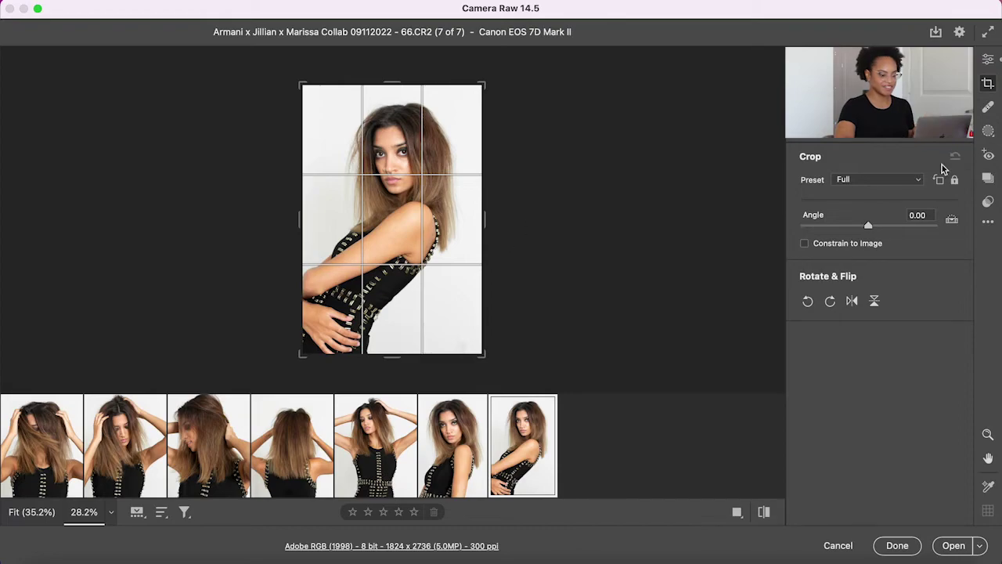
{"action": "left_click", "coordinate": [906, 181]}
{"action": "left_click", "coordinate": [883, 227]}
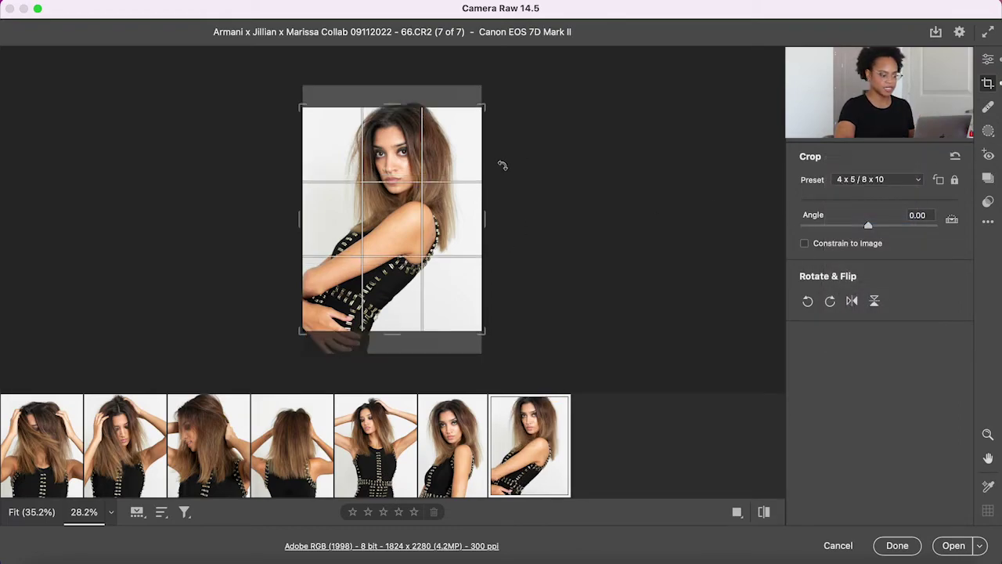
{"action": "left_click_drag", "start_coordinate": [431, 215], "coordinate": [430, 225]}
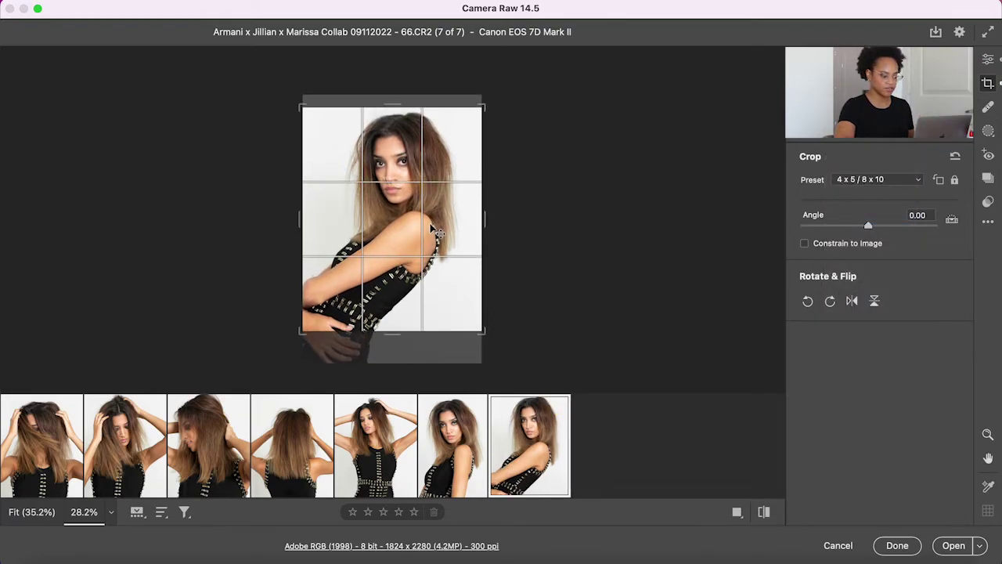
{"action": "key", "text": "Return"}
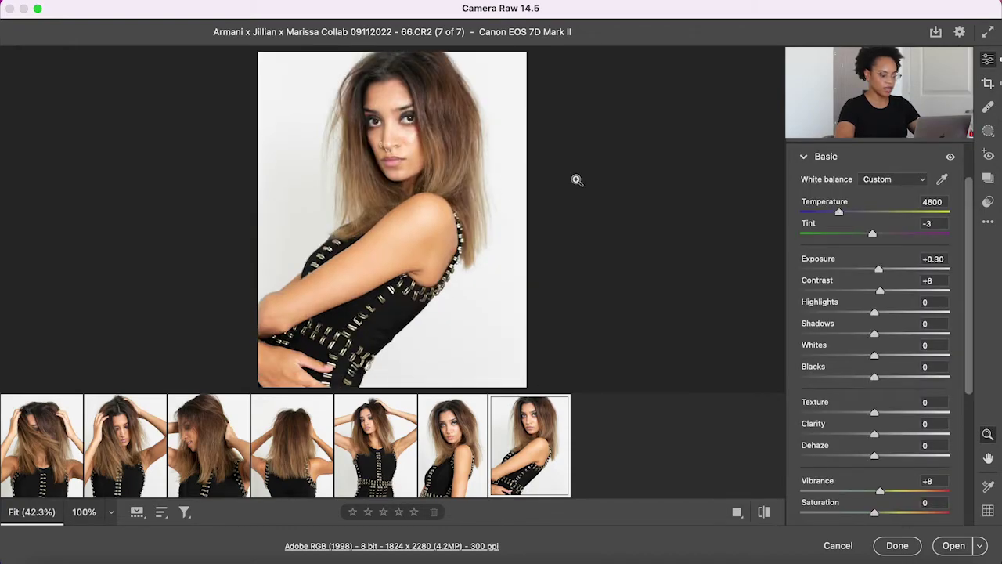
{"action": "key", "text": "super+z"}
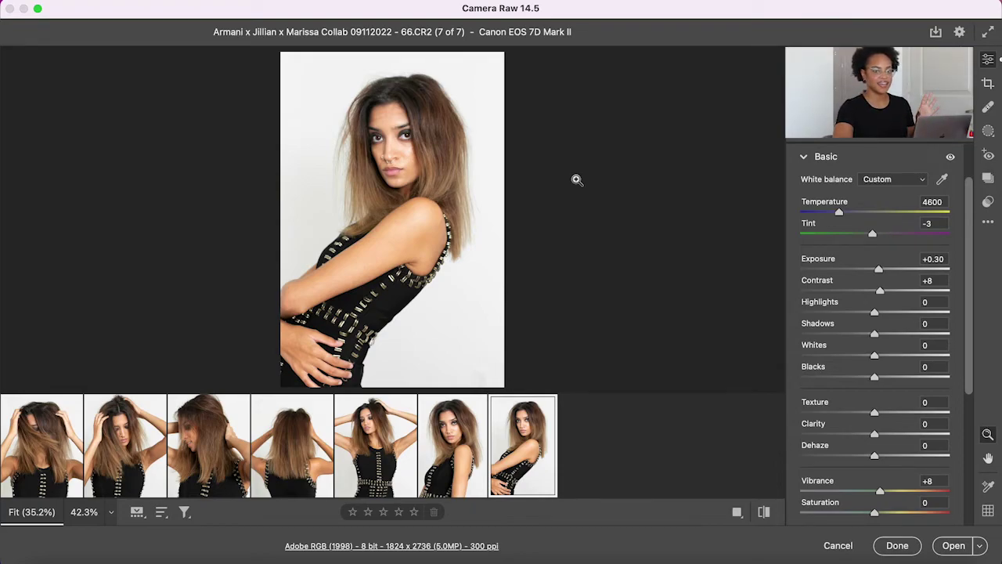
Step: Review the framing of the cropped fifth and sixth photos
{"action": "scroll", "coordinate": [834, 268], "scroll_direction": "down", "scroll_amount": 5}
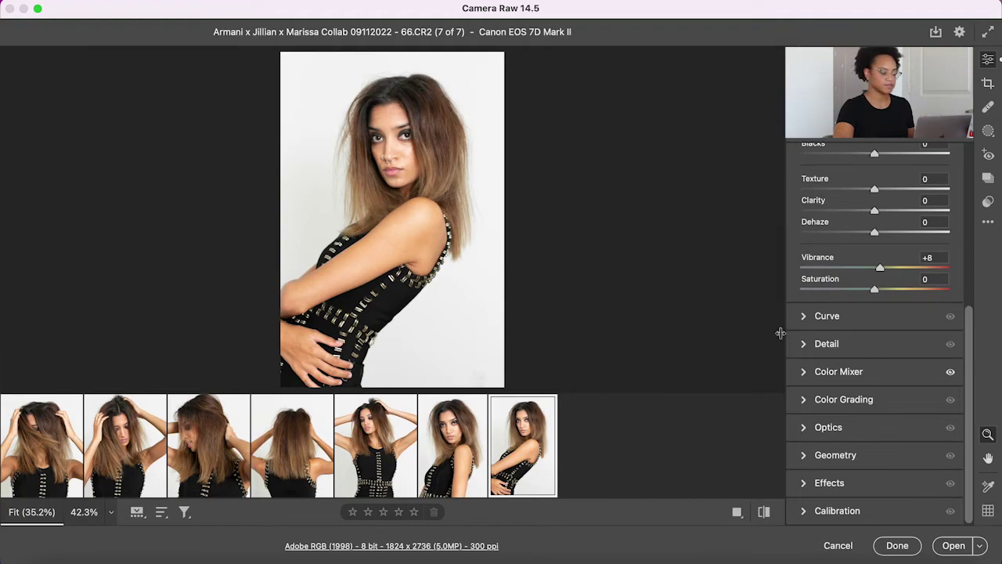
{"action": "left_click", "coordinate": [383, 470]}
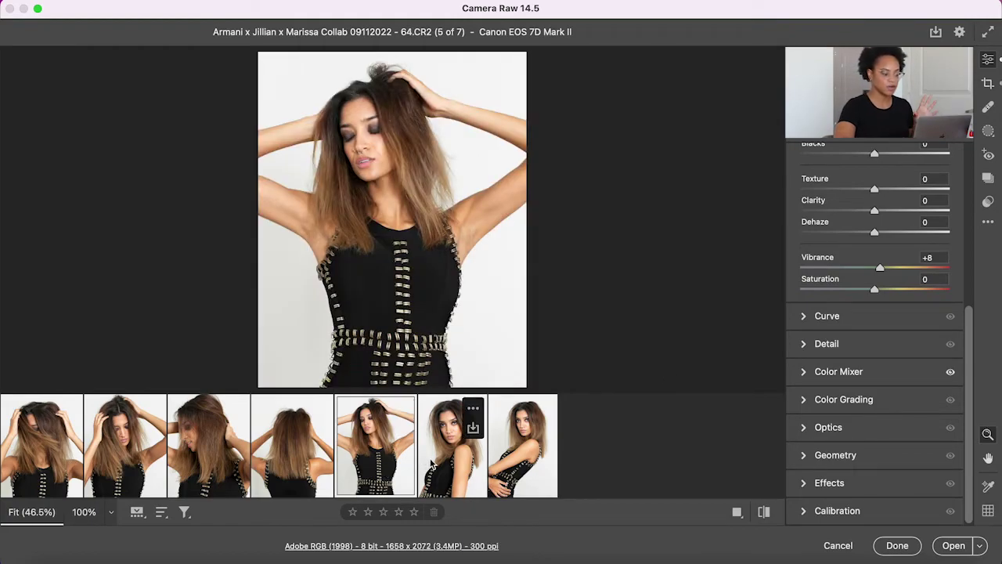
{"action": "left_click", "coordinate": [437, 467]}
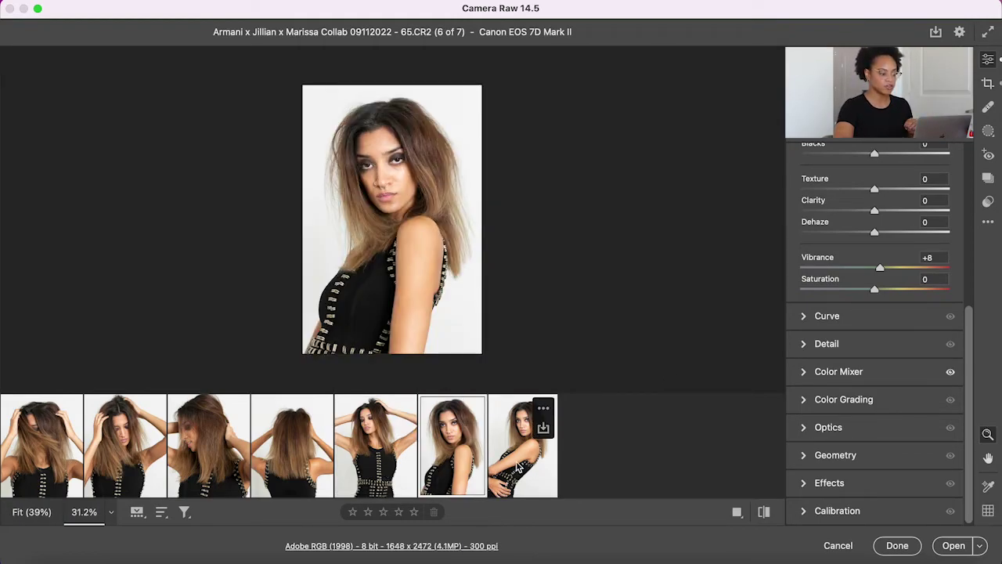